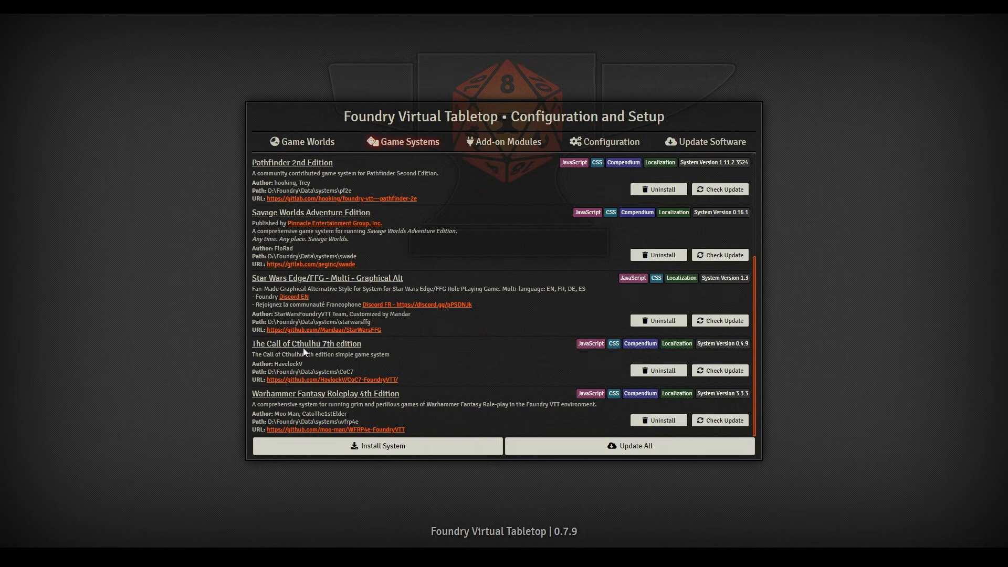
Search the installable game systems for "call" to check the Call of Cthulhu 7th edition package, and close the installer.
left_click(362, 448)
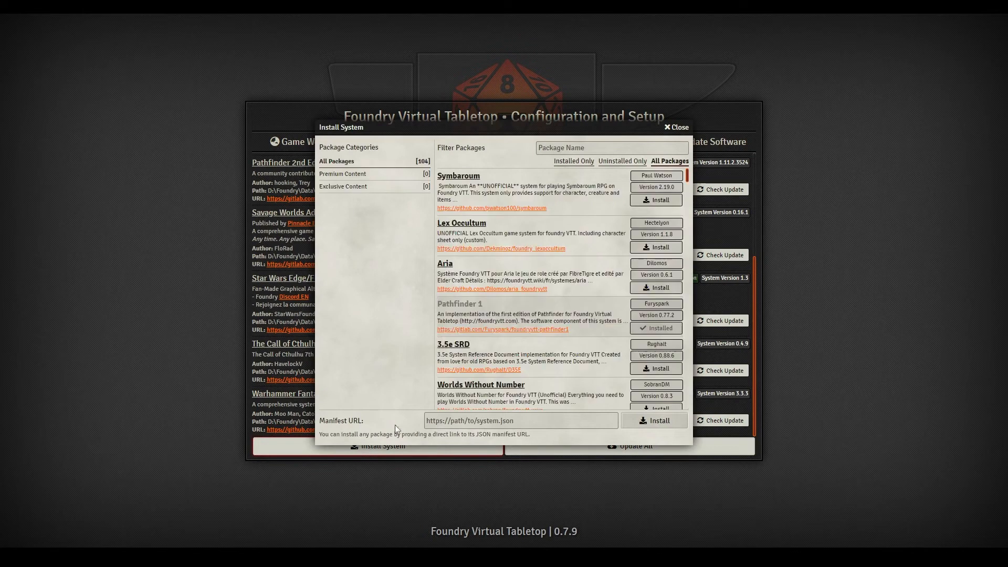
left_click(554, 147)
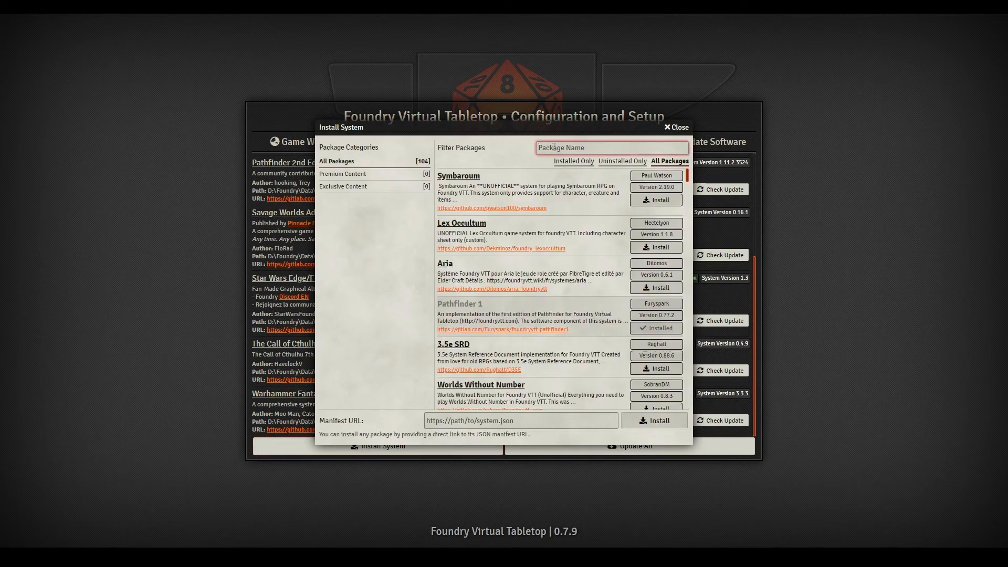
type("call")
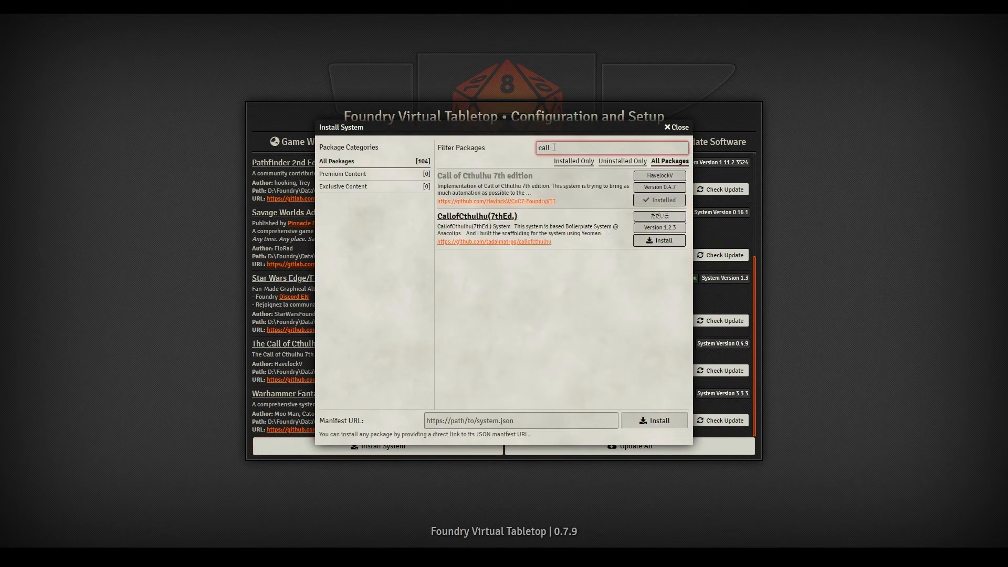
left_click(662, 200)
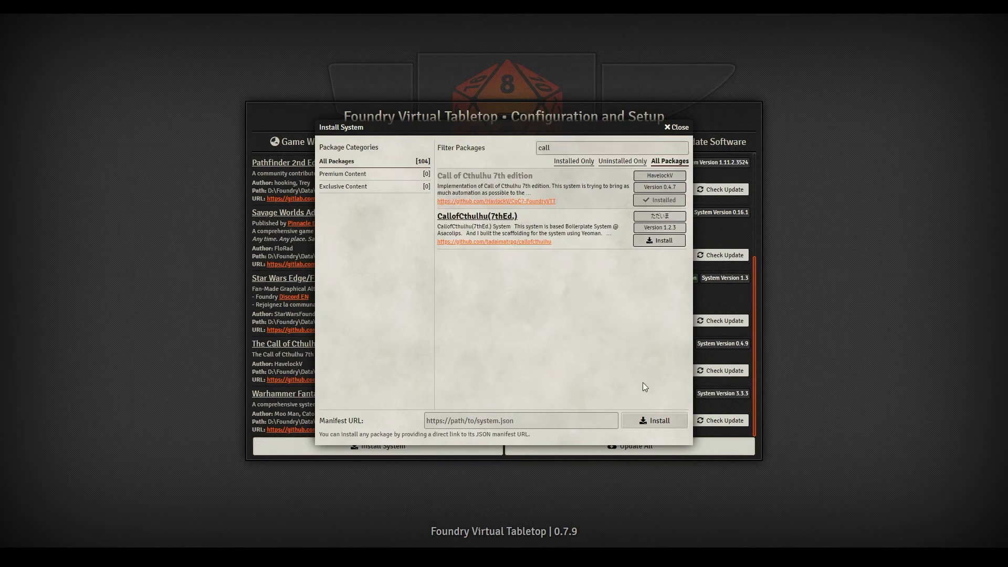
left_click(679, 127)
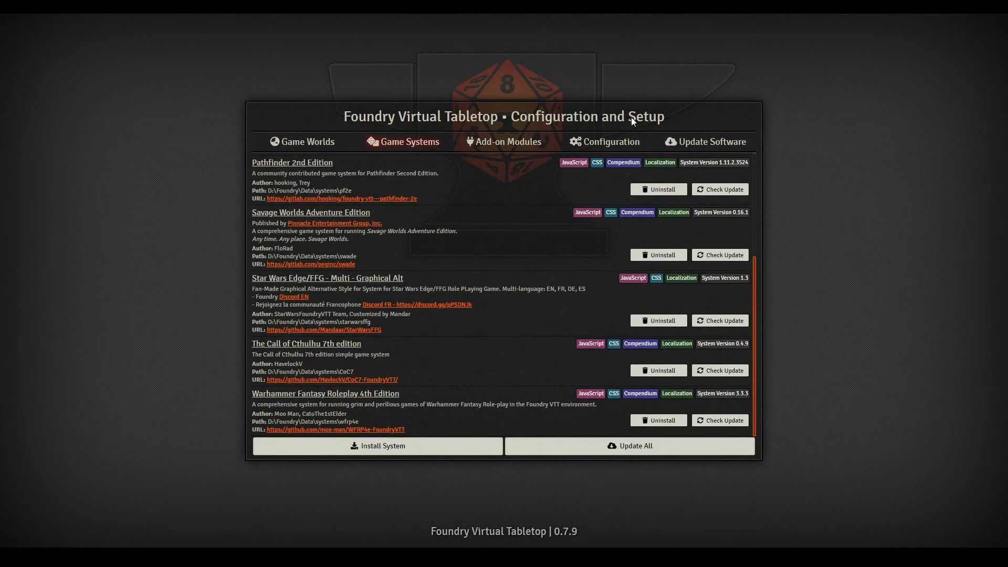
Create a game world titled Tuto Cthulhu with data path TutoCthulhu, using The Call of Cthulhu 7th edition system.
left_click(307, 143)
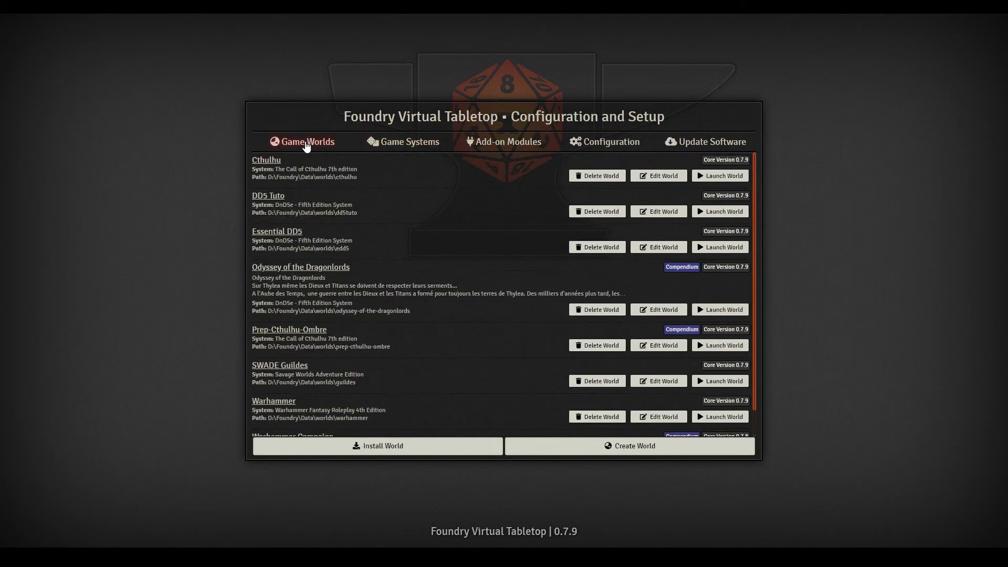
left_click(628, 445)
left_click(507, 164)
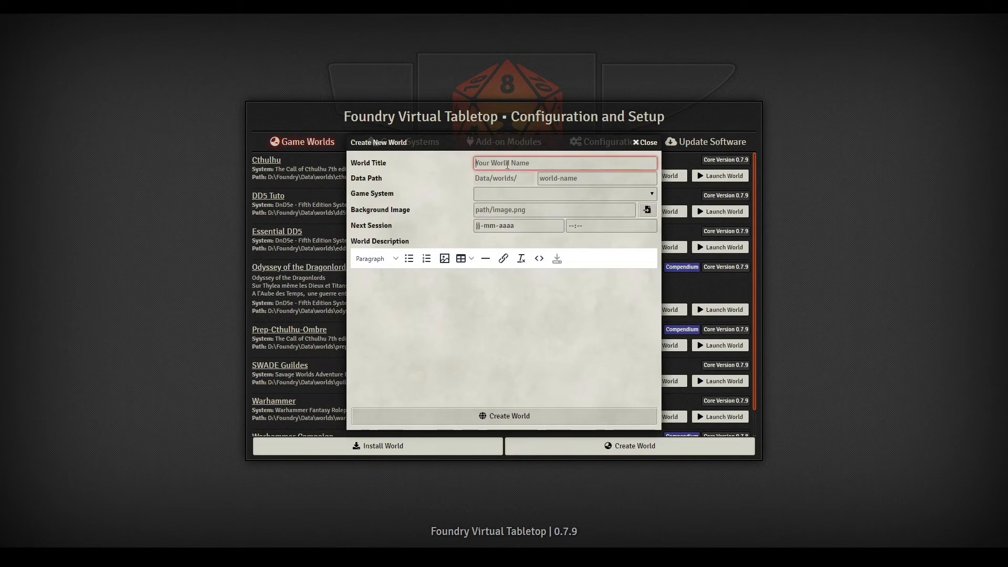
type("Tuto Cthulhu")
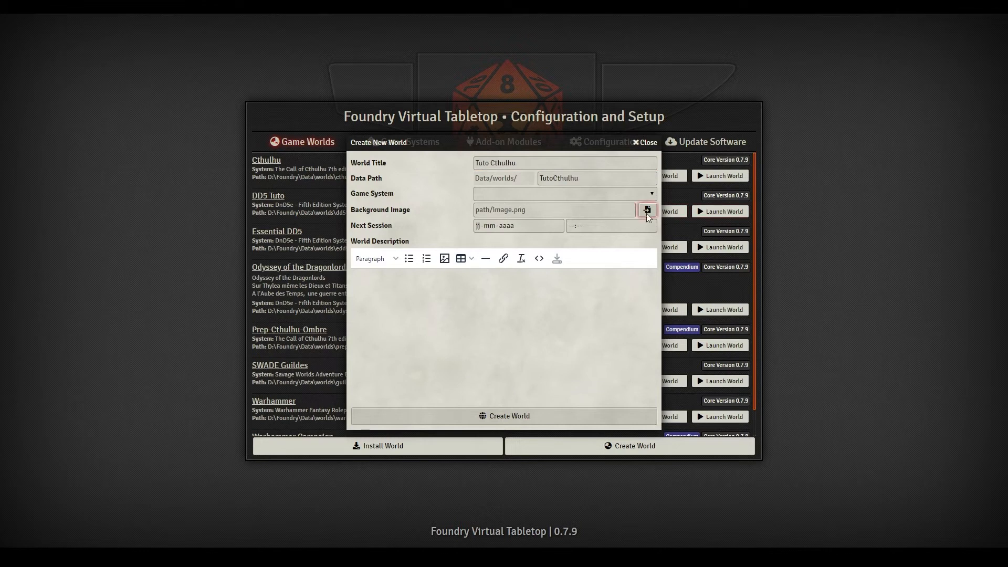
left_click(650, 196)
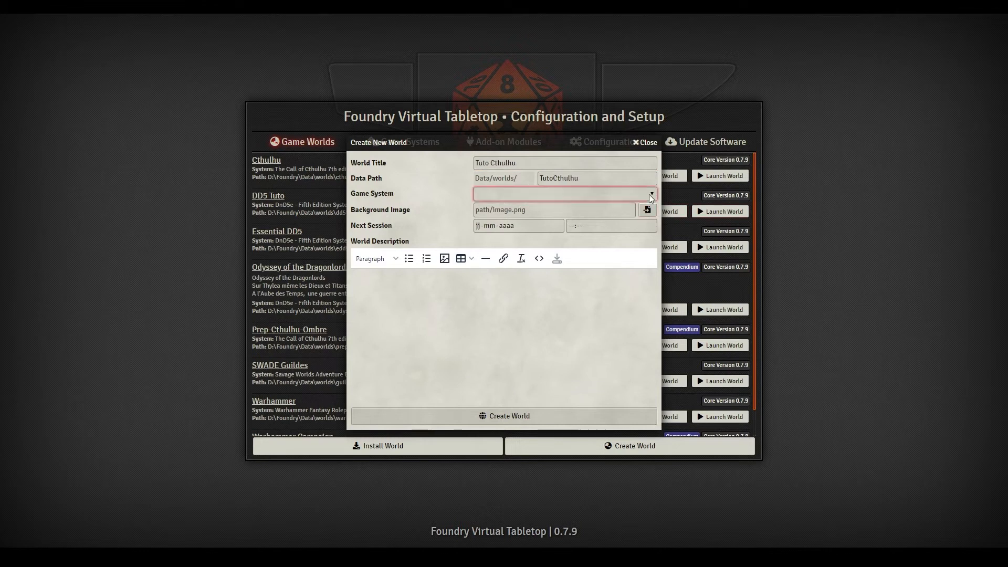
left_click(584, 226)
left_click(532, 418)
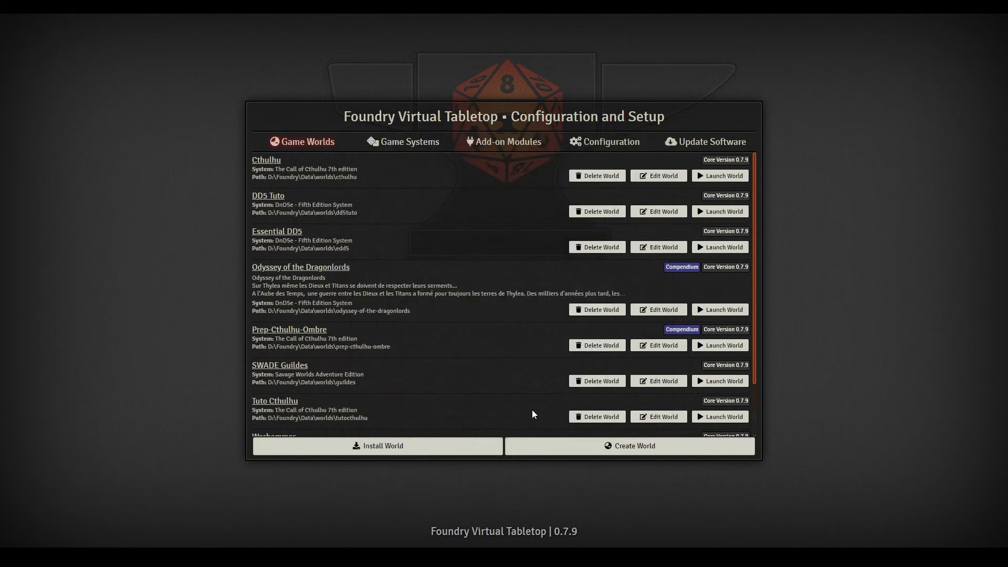
Launch the Tuto Cthulhu world as Gamemaster without an access key and run the required update.
scroll(314, 315, "down", 2)
left_click(720, 352)
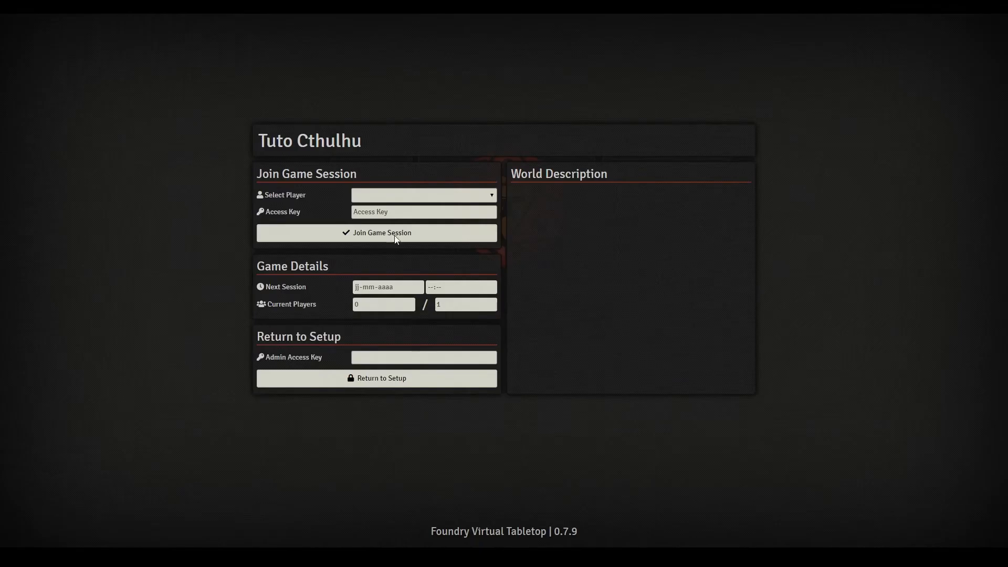
left_click(401, 196)
left_click(403, 215)
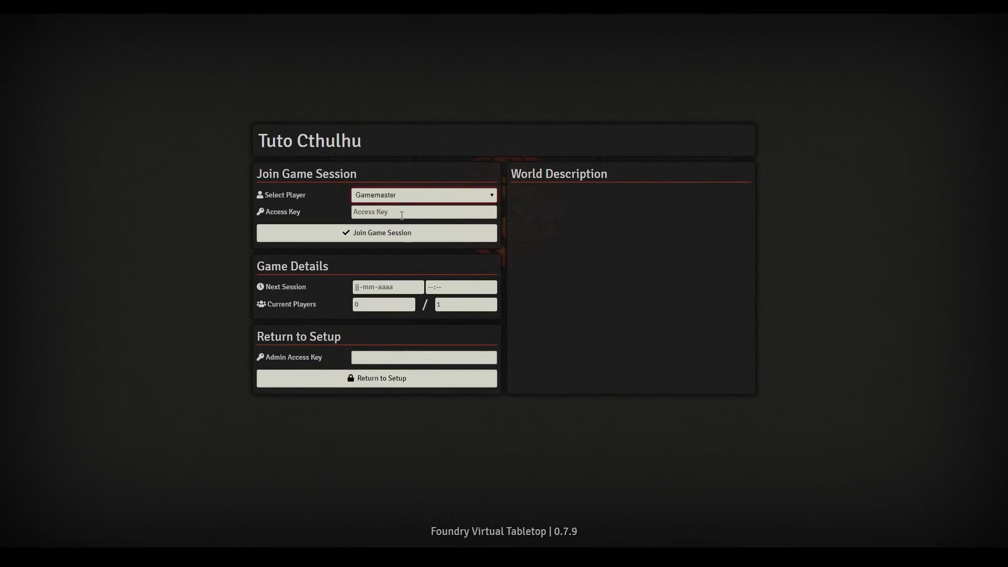
left_click(394, 239)
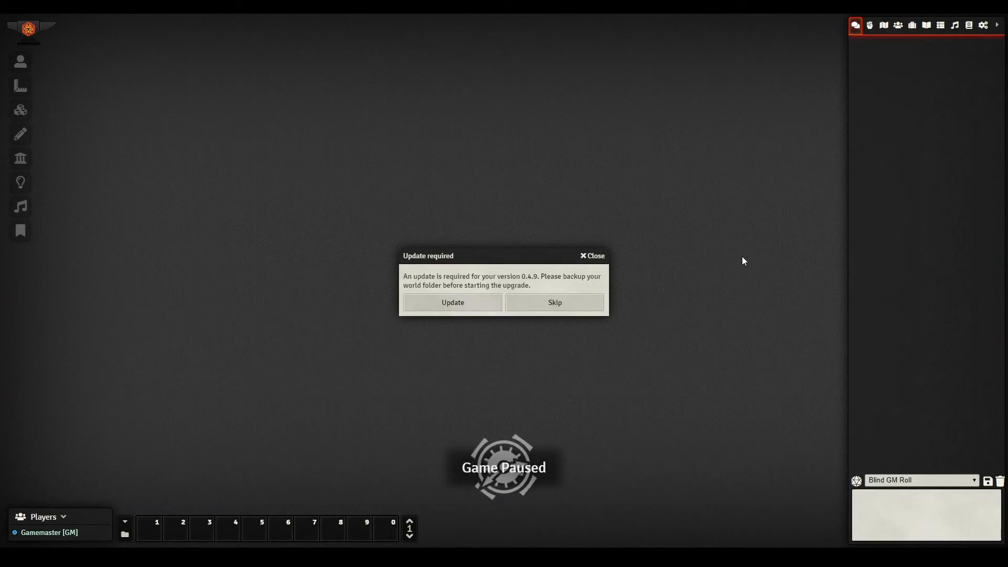
left_click(449, 307)
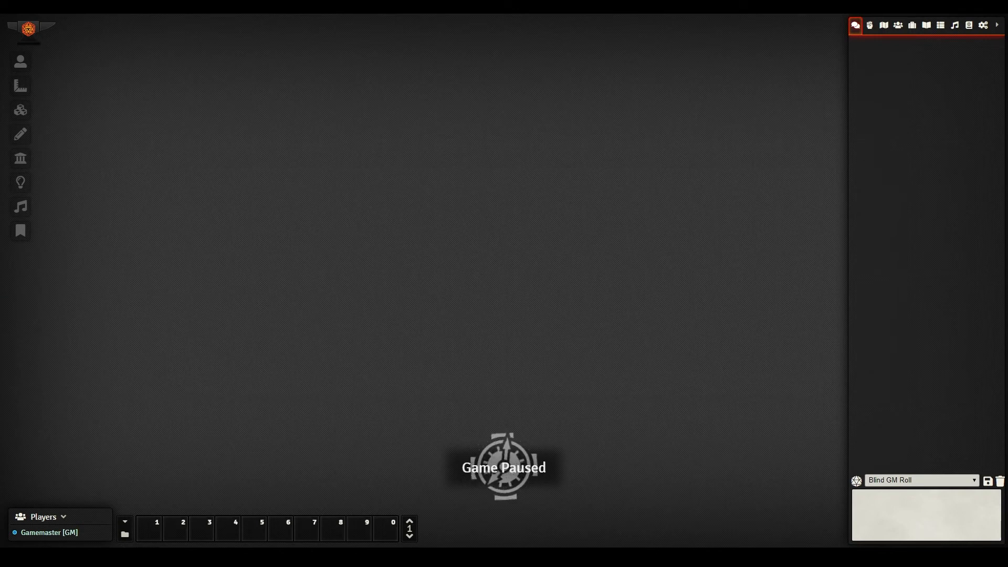
Examine the world's encounter, scene, actor, item, journal, table and playlist directories and the supplied CoC7 compendiums.
left_click(872, 26)
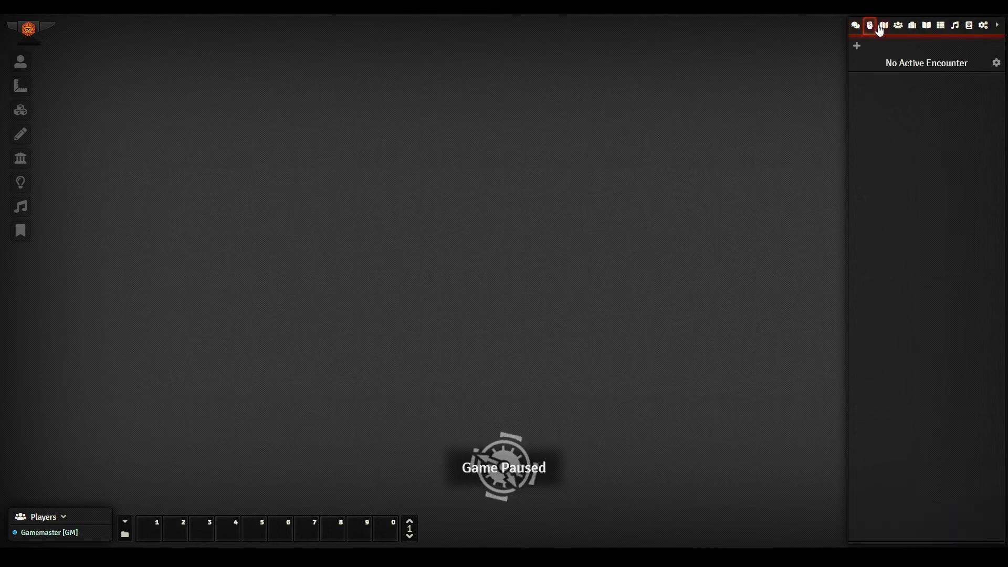
left_click(884, 26)
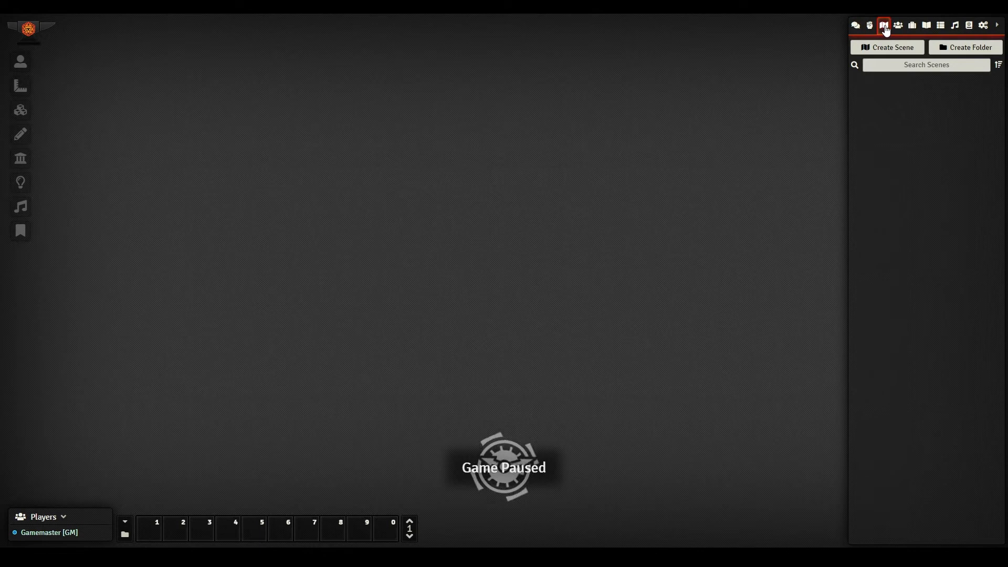
left_click(897, 27)
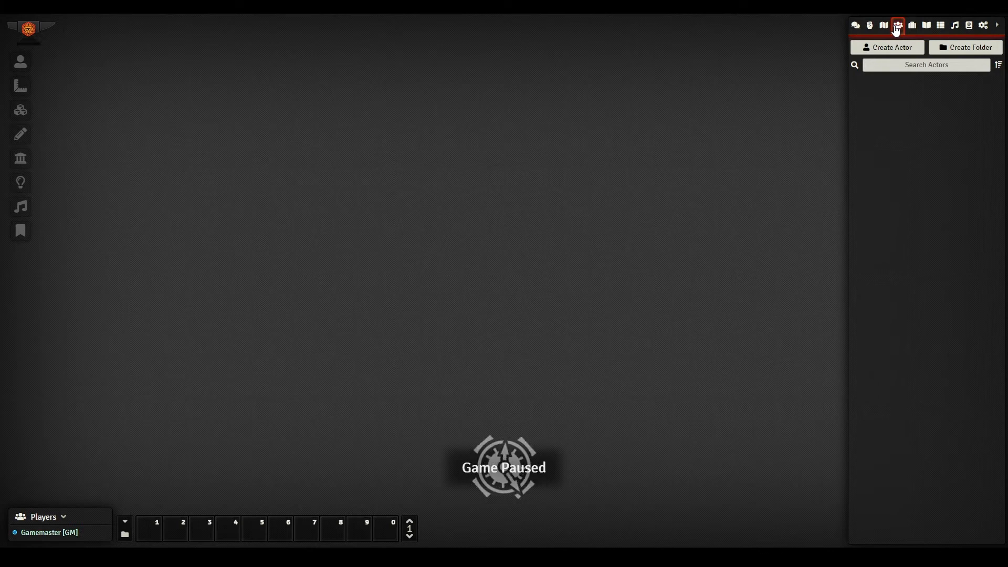
left_click(913, 27)
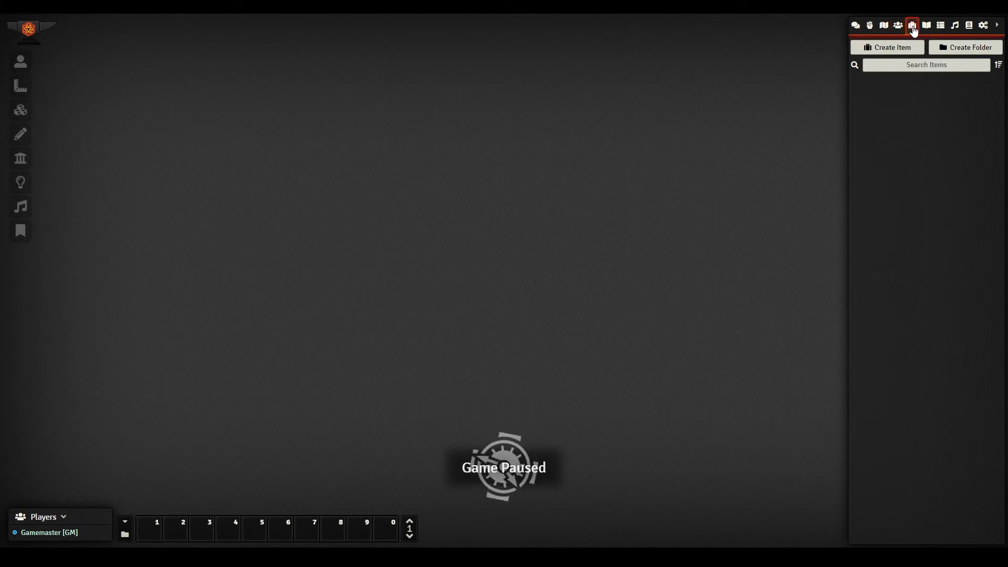
left_click(927, 28)
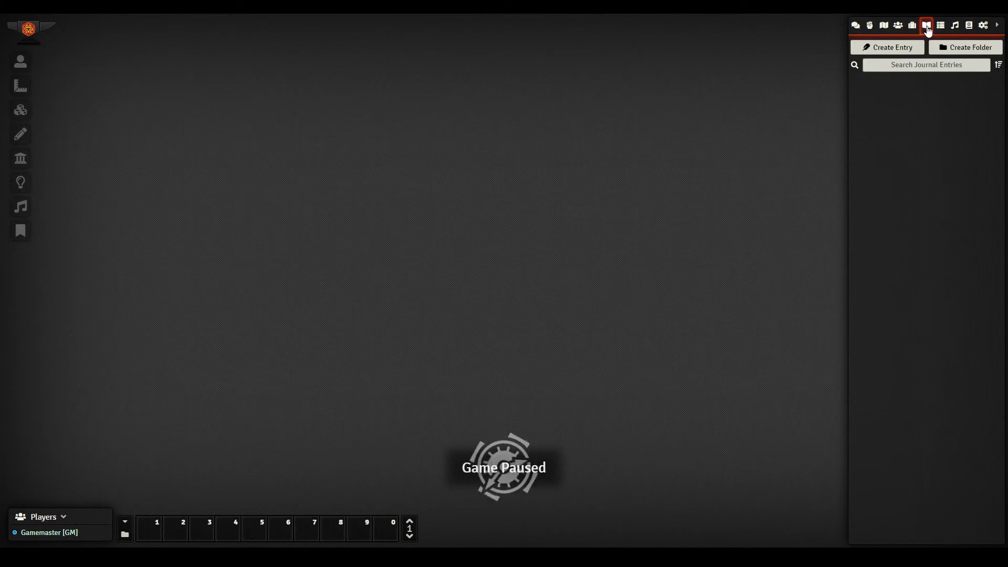
left_click(940, 27)
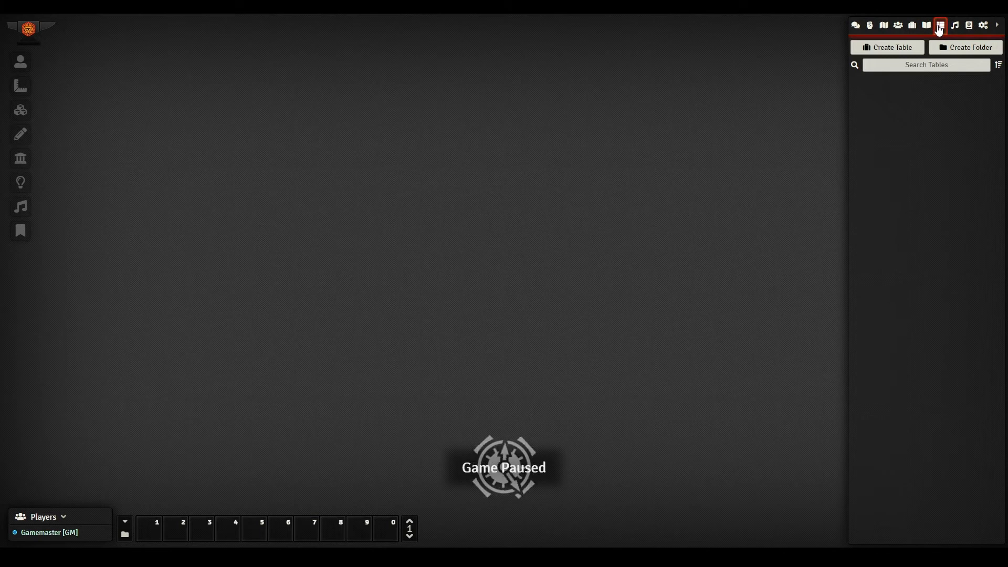
left_click(955, 28)
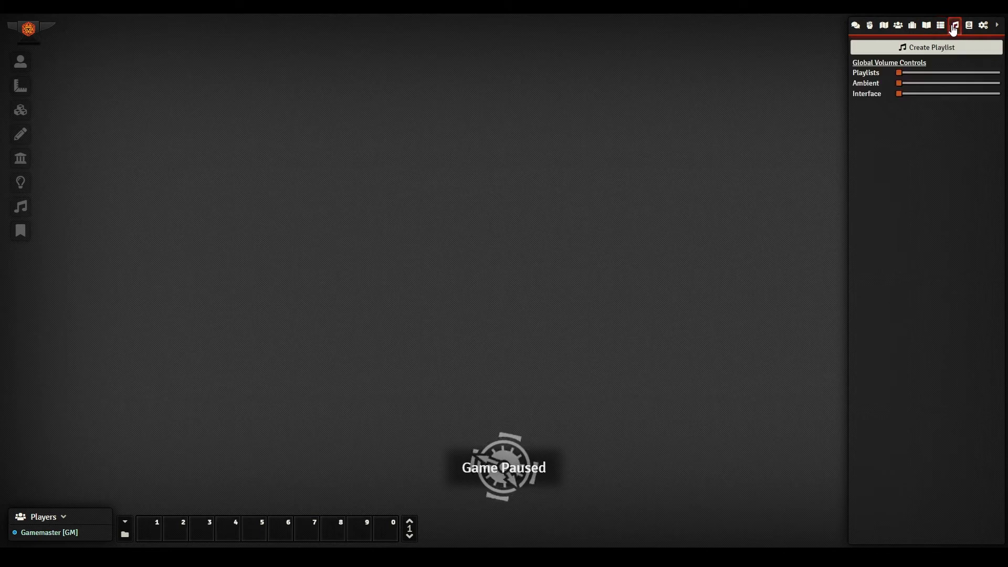
left_click(970, 28)
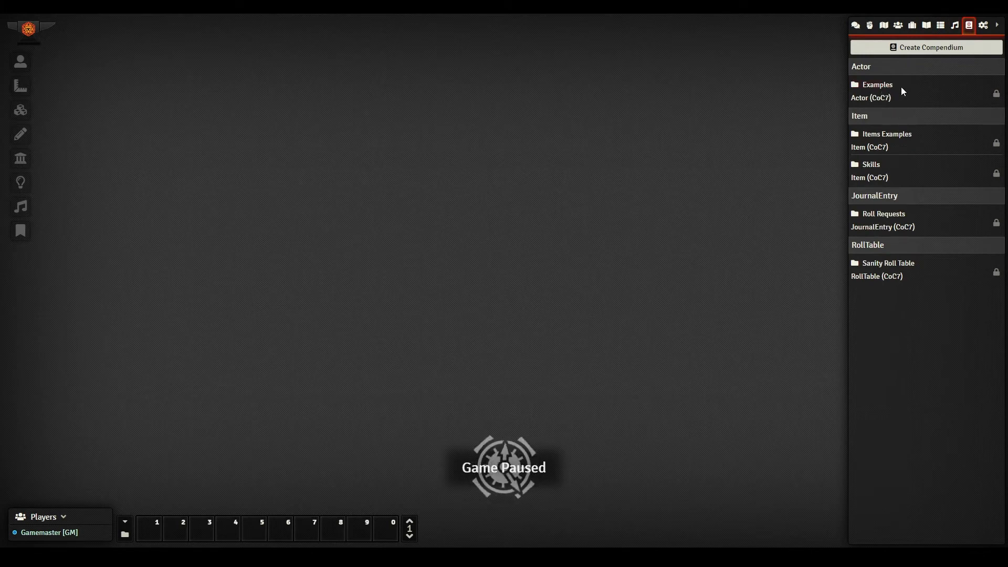
left_click(872, 167)
left_click(870, 165)
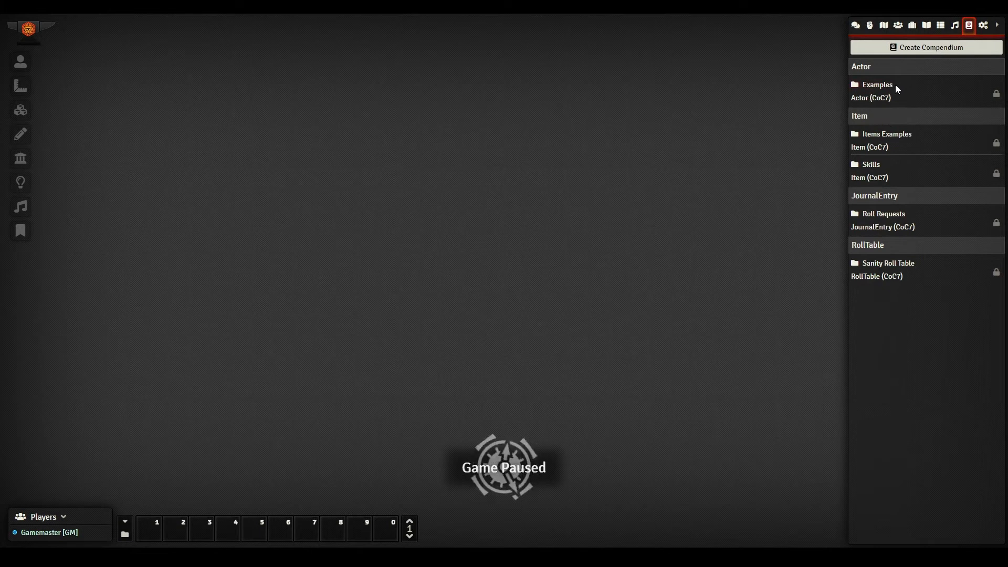
Activate the Babele and fr-FR - Core Game modules for this world and save the module settings.
left_click(984, 27)
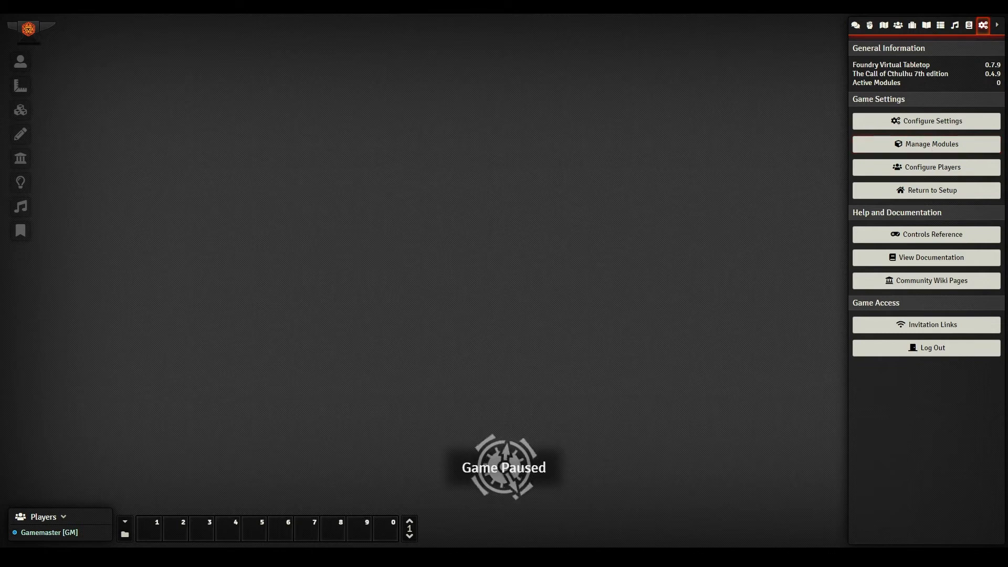
left_click(883, 144)
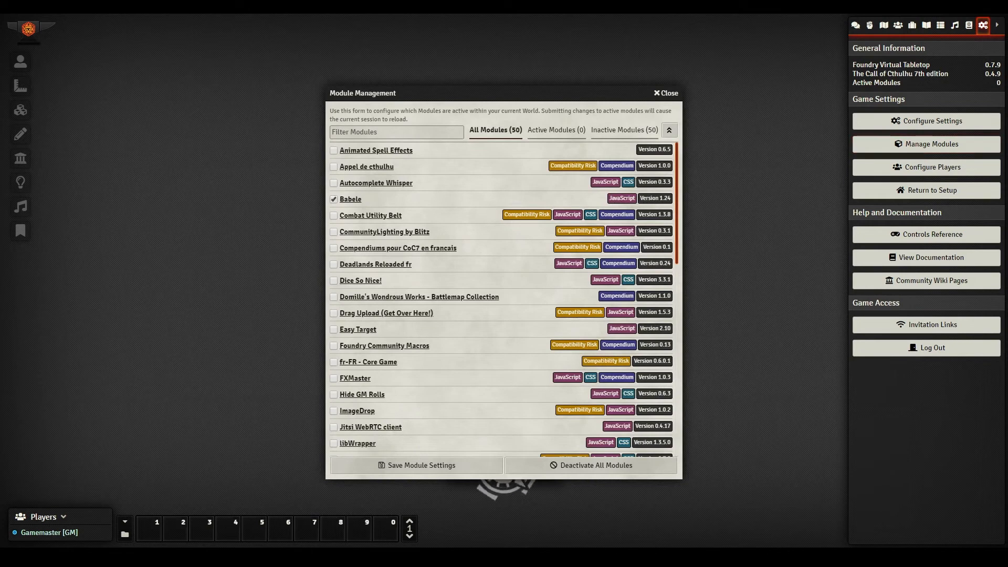
left_click(333, 362)
left_click(417, 465)
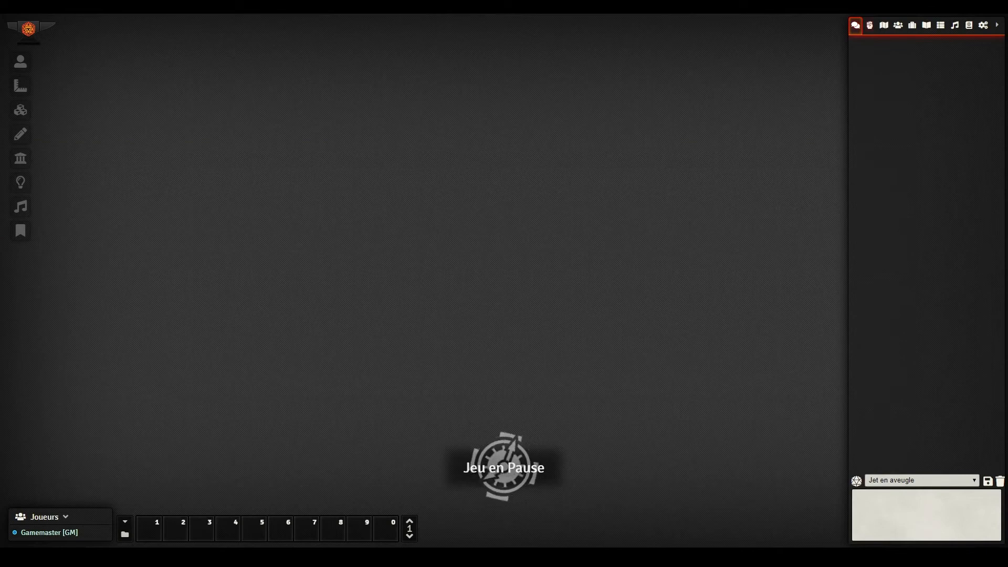
Create an actor named "test" of type character and close its character sheet.
left_click(869, 27)
left_click(898, 27)
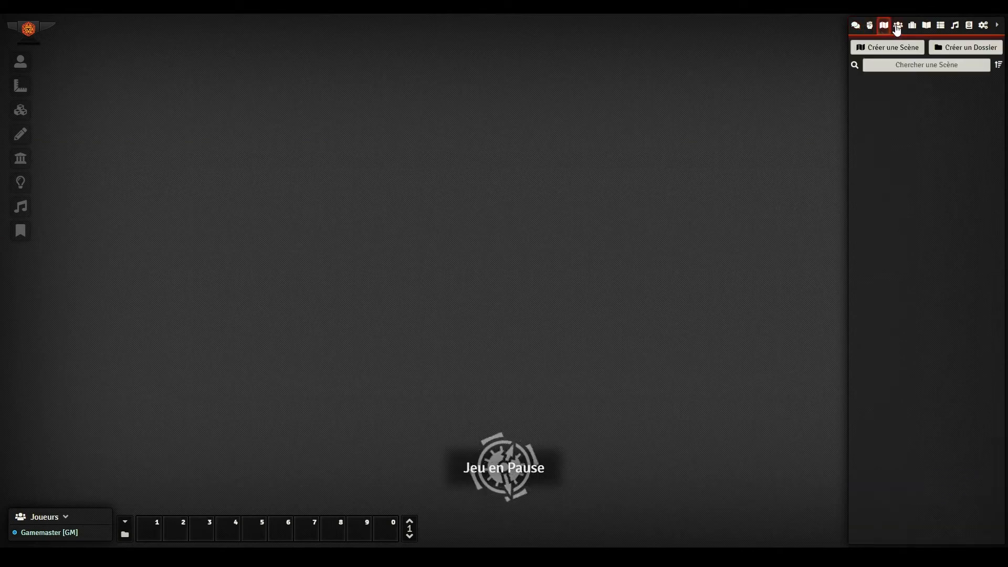
left_click(912, 25)
left_click(898, 25)
left_click(894, 46)
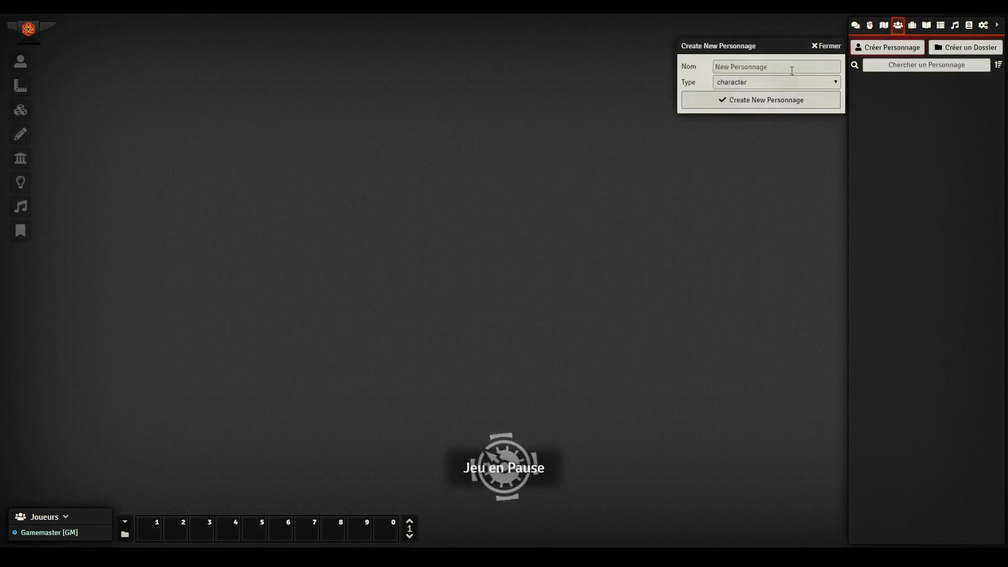
type("test")
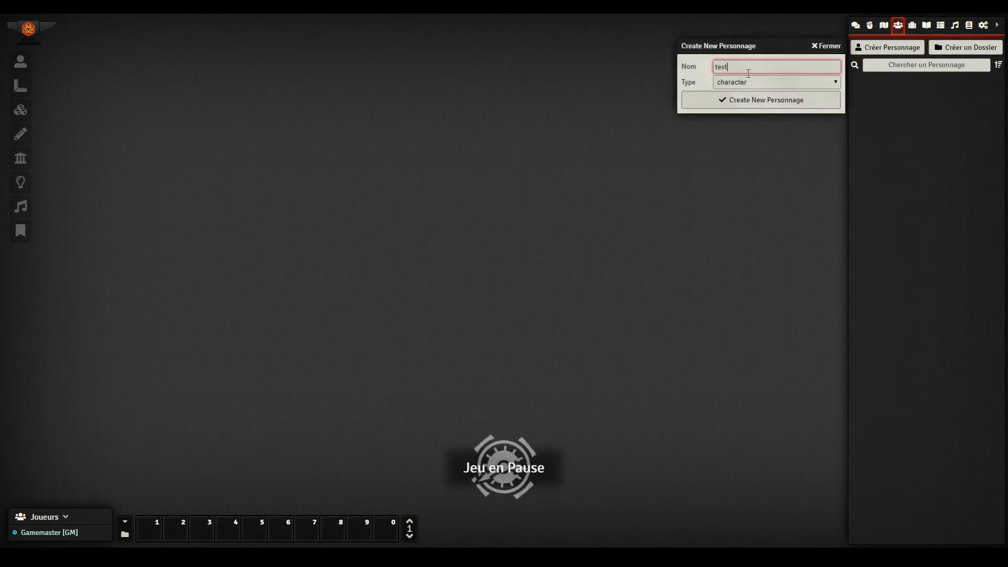
left_click(760, 101)
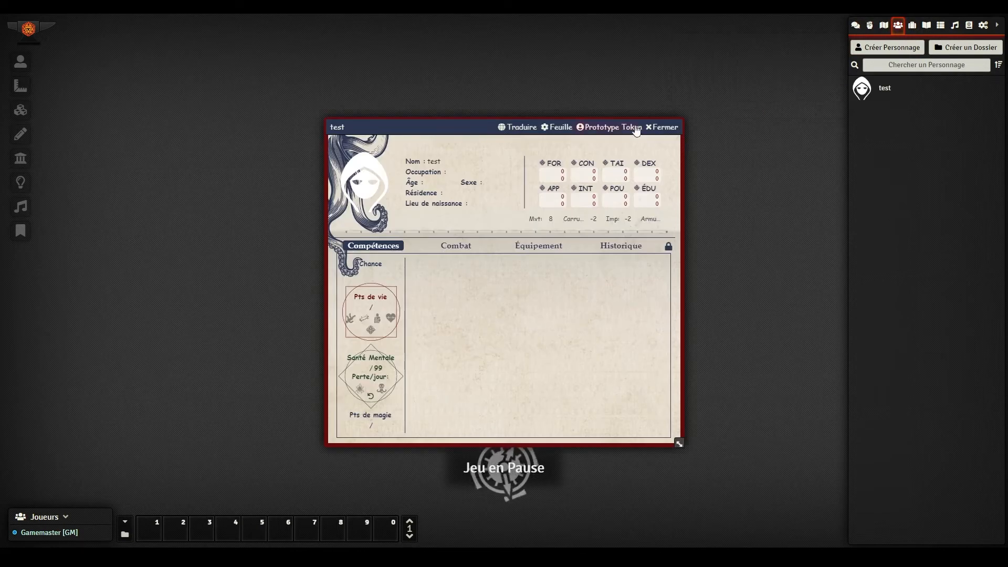
left_click(660, 128)
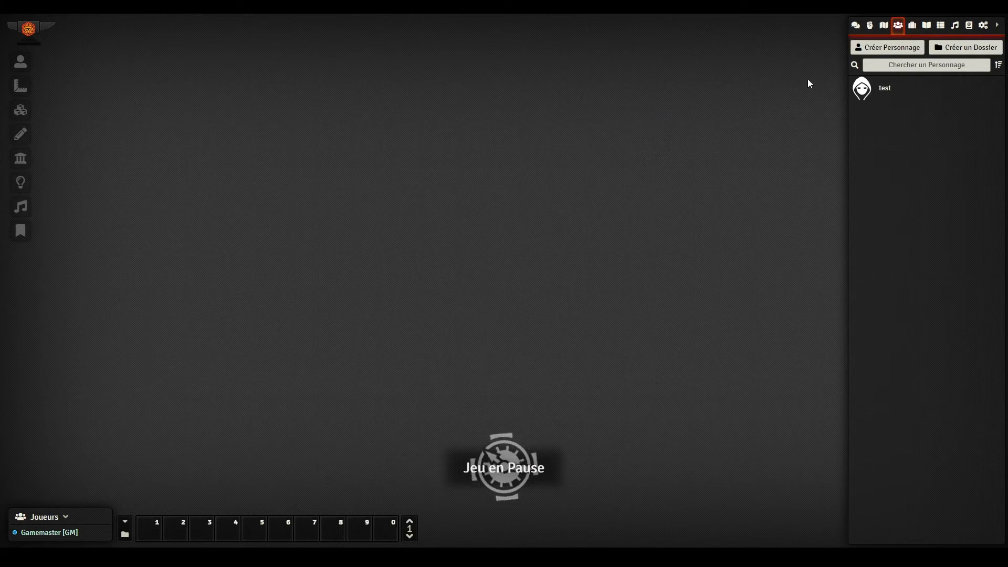
Create a new scene named Tuto.
left_click(886, 28)
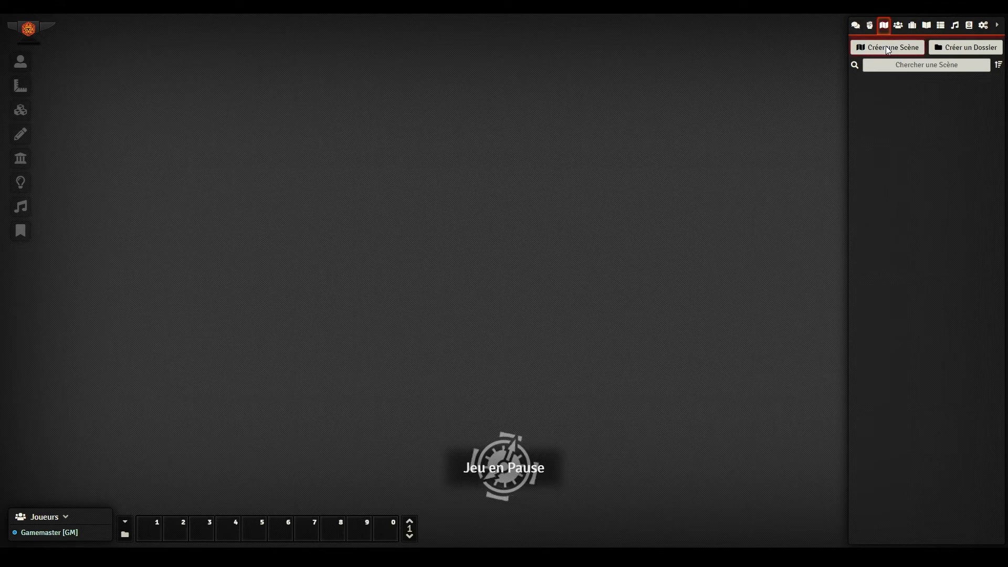
left_click(886, 47)
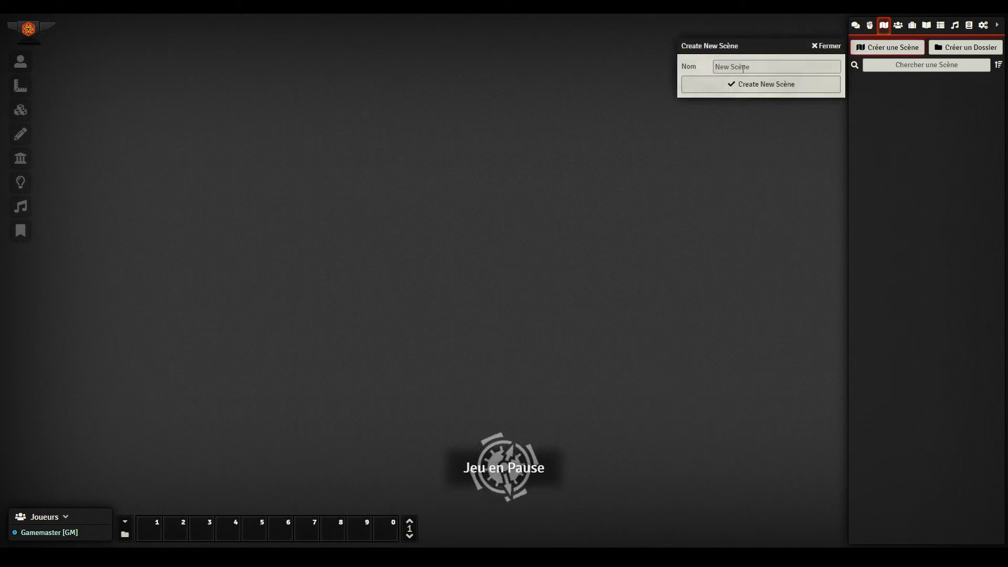
type("Tuto")
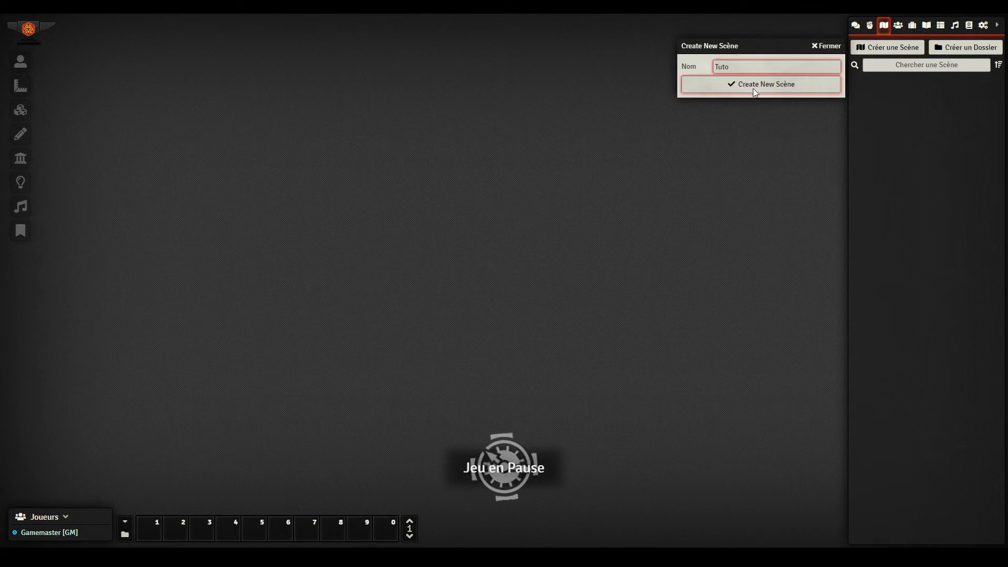
left_click(754, 86)
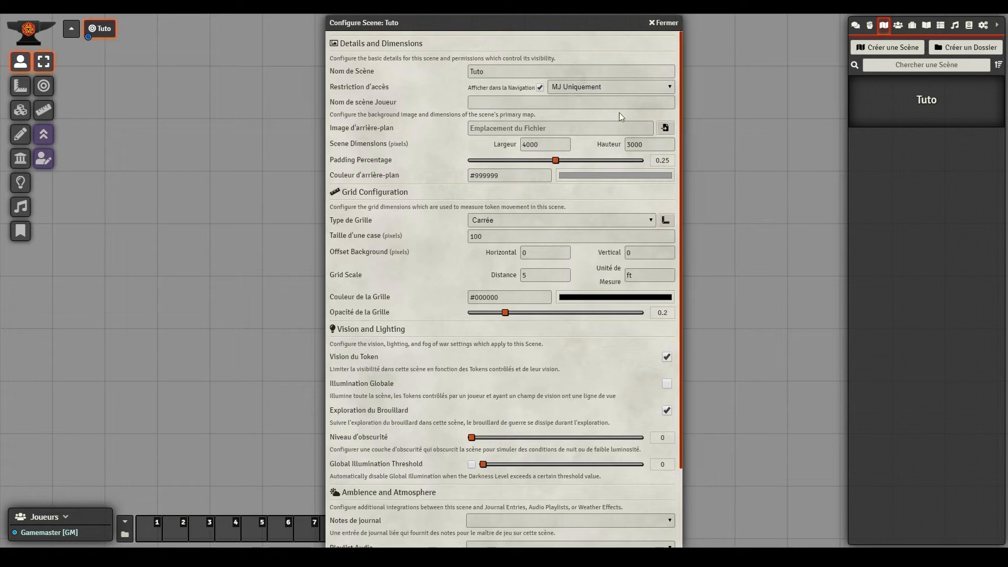
Set the scene's background image to Arkham by night.jpg from modules/Appel de cthulhu/Asset/Scenes.
left_click(667, 129)
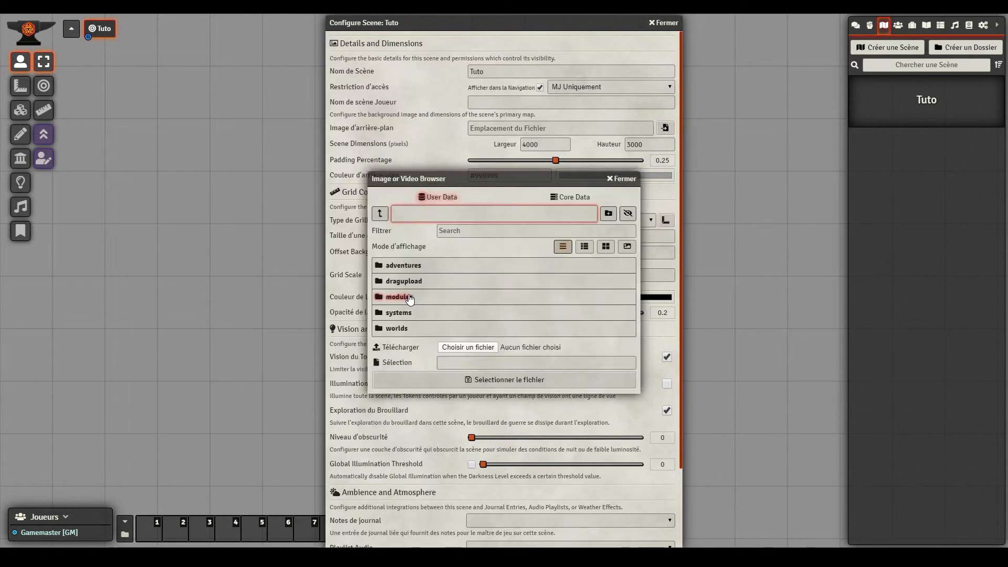
left_click(409, 297)
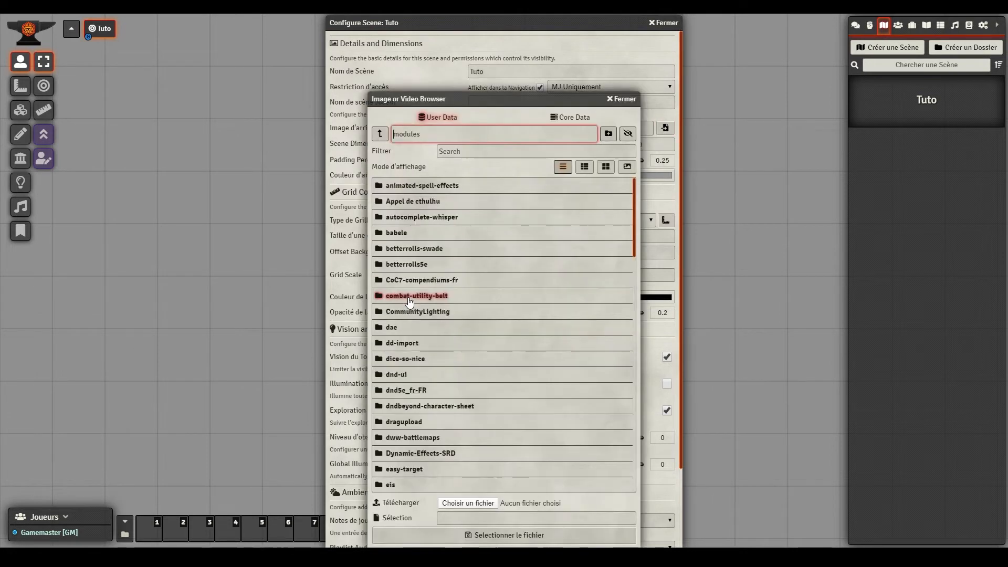
left_click(411, 202)
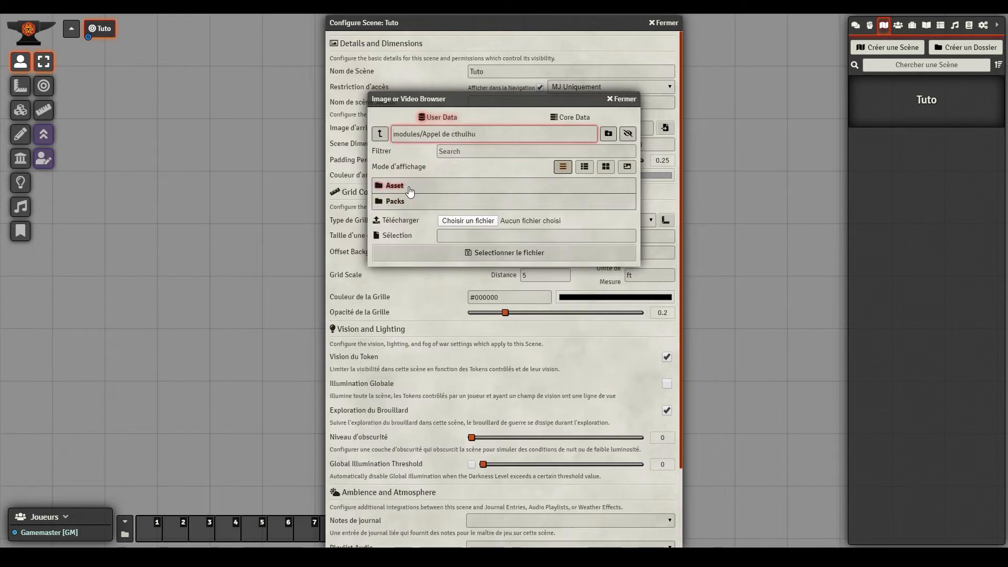
left_click(410, 188)
left_click(401, 248)
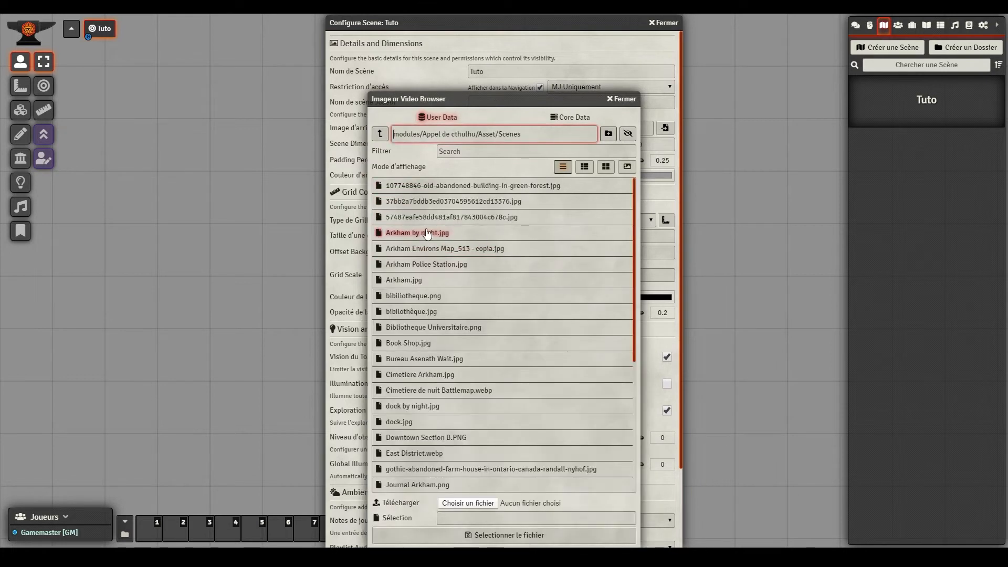
left_click(430, 235)
left_click(508, 534)
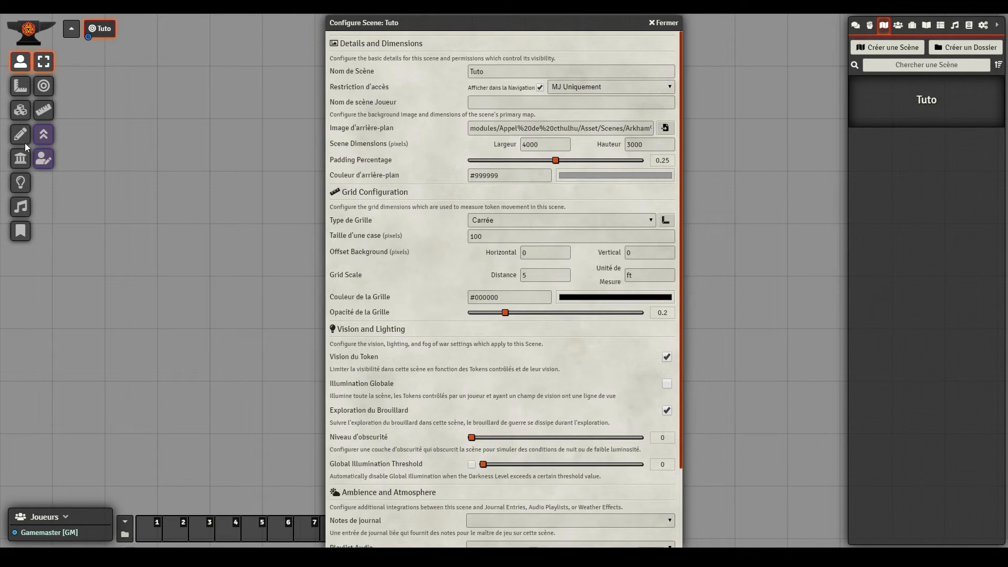
Set the scene's background colour to #000000 and grid type to Sans Grille, enable Illumination Globale, and save, accepting the dimension change.
left_click(21, 177)
left_click(519, 221)
left_click(517, 231)
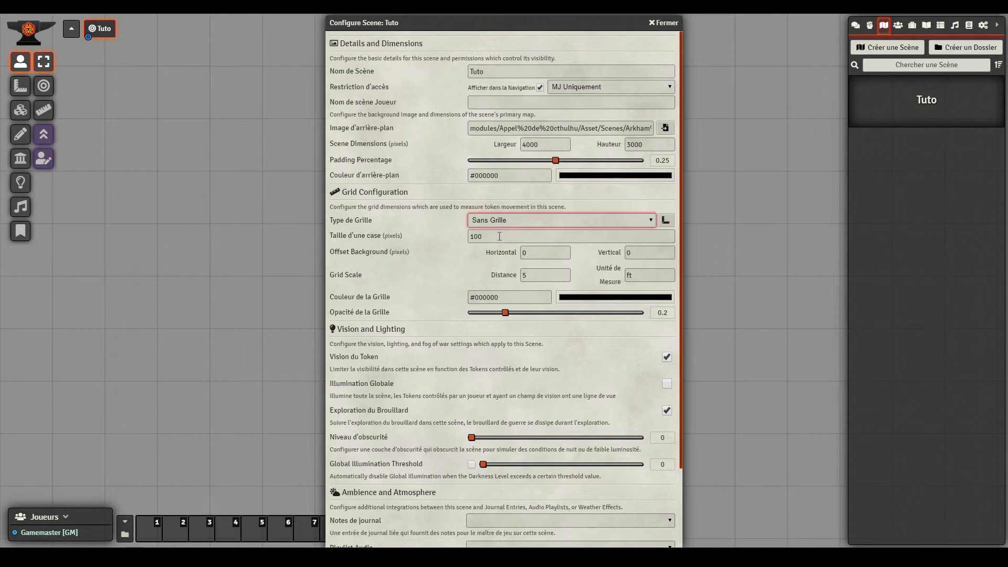
left_click(667, 385)
scroll(584, 368, "down", 3)
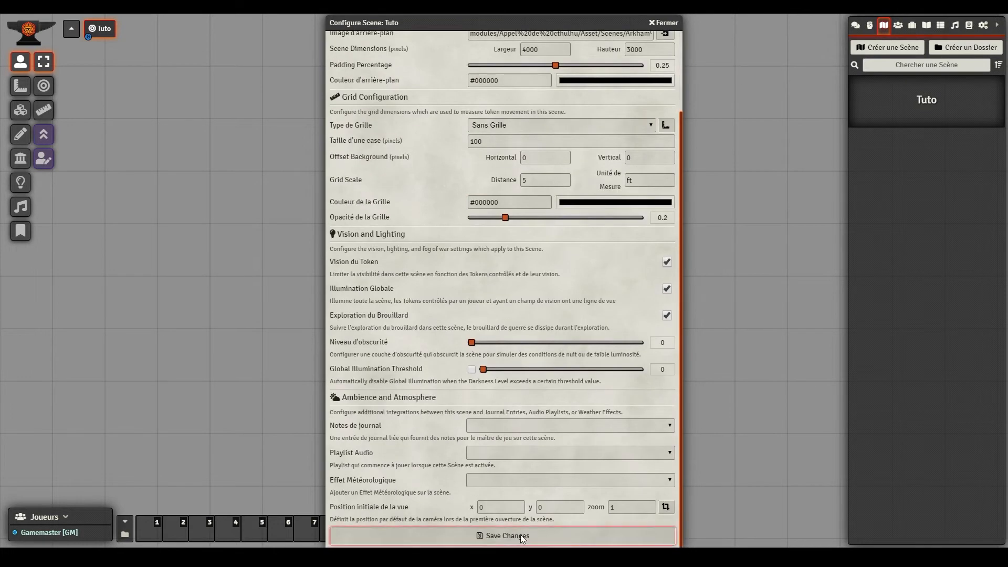
left_click(521, 534)
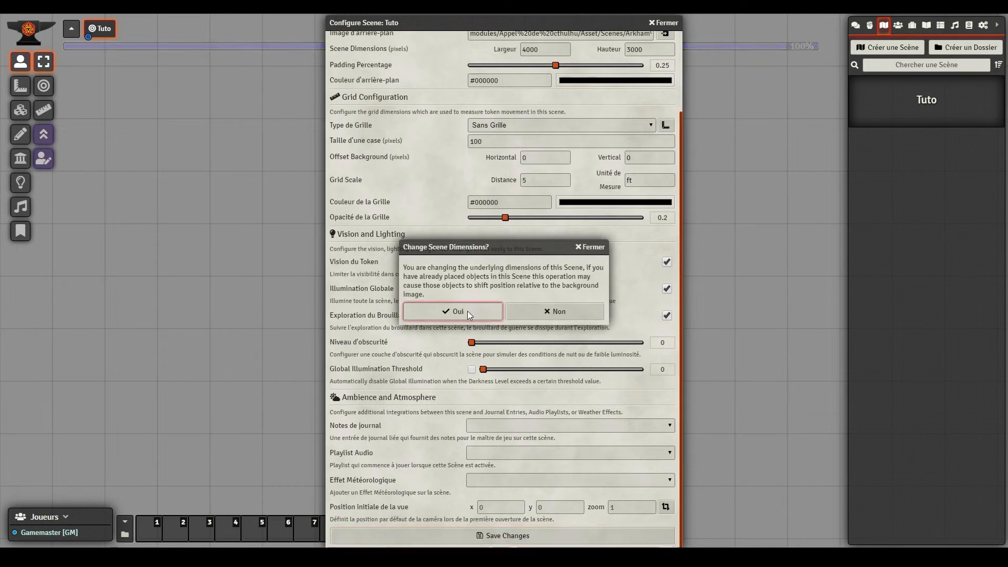
left_click(467, 311)
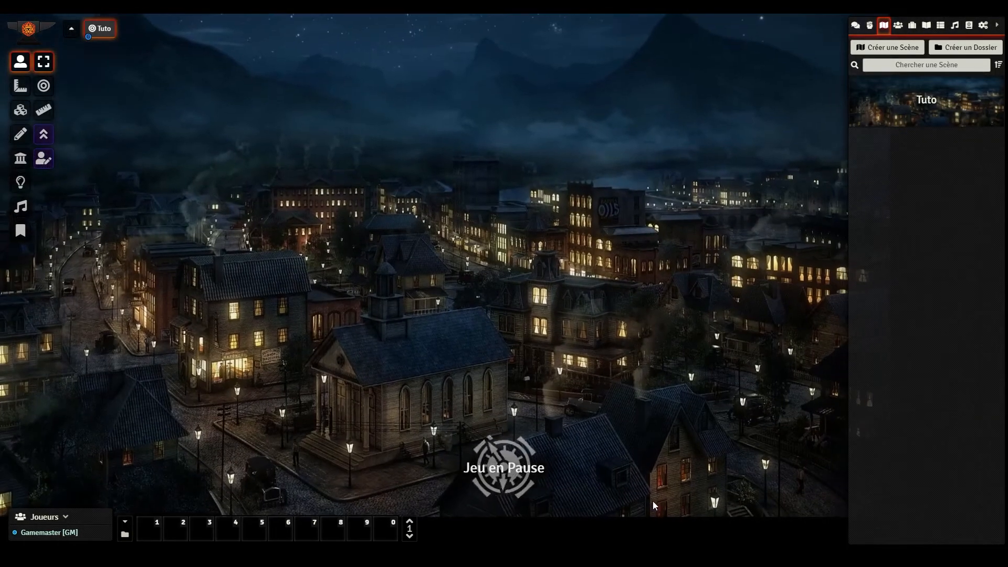
Import 1920 Character from the CoC7 Examples actor compendium into the world's actors, and close the compendium.
left_click_drag(626, 398, 667, 411)
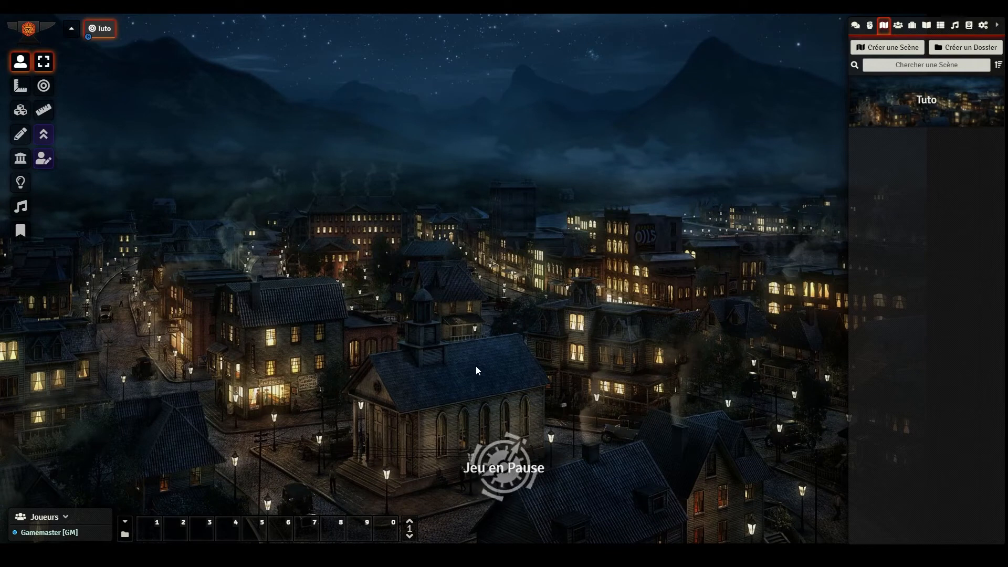
left_click(968, 25)
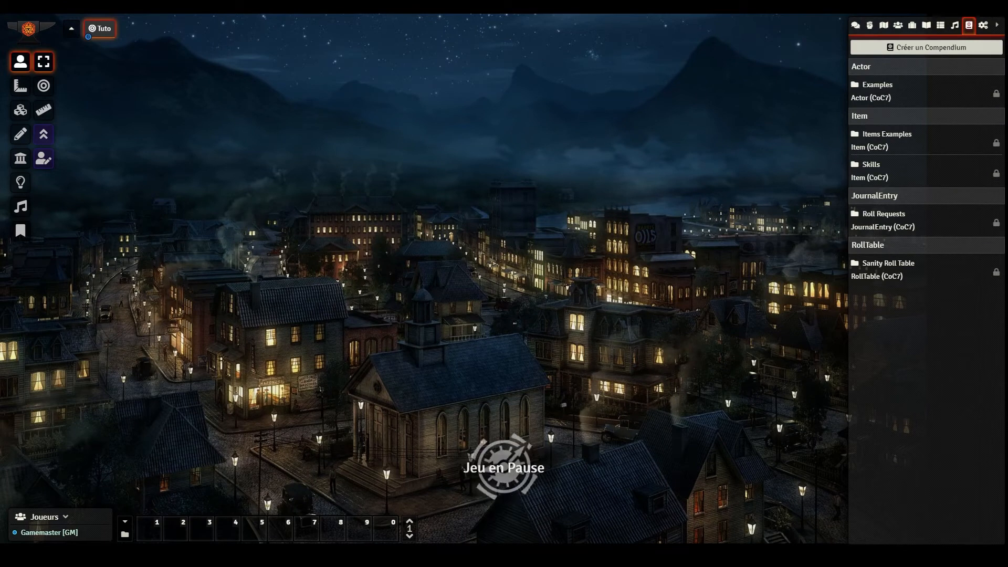
left_click(881, 88)
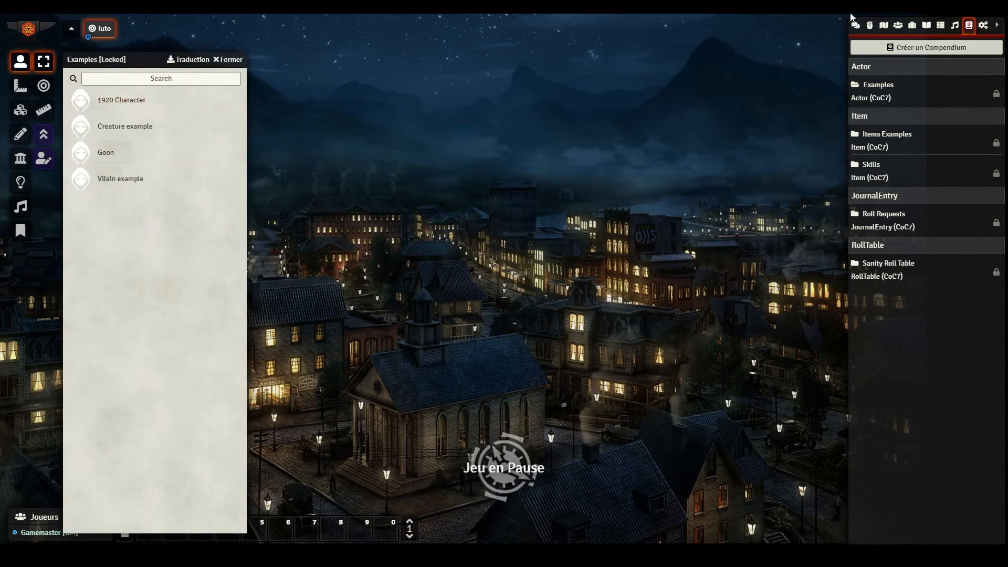
left_click(897, 26)
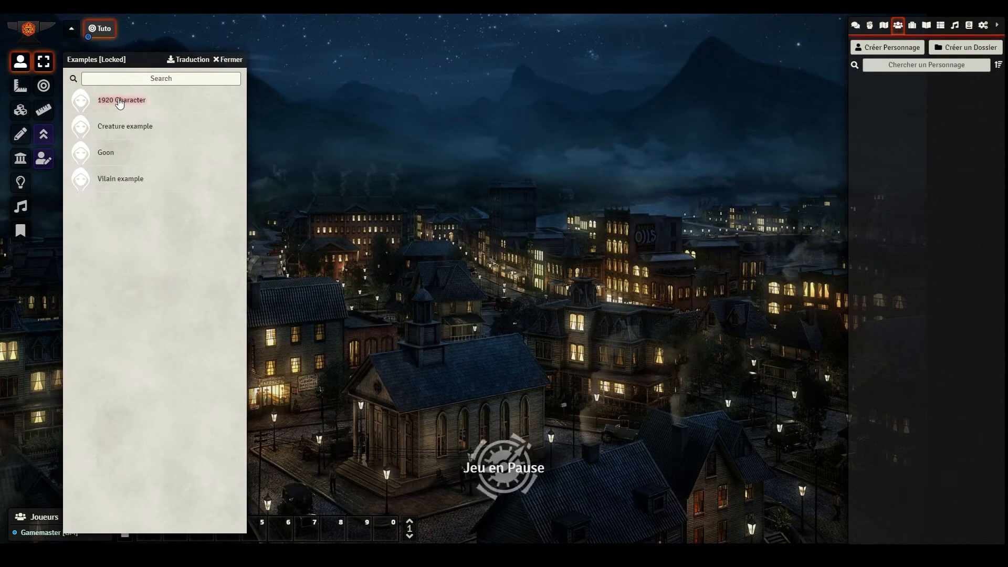
left_click_drag(820, 124, 928, 116)
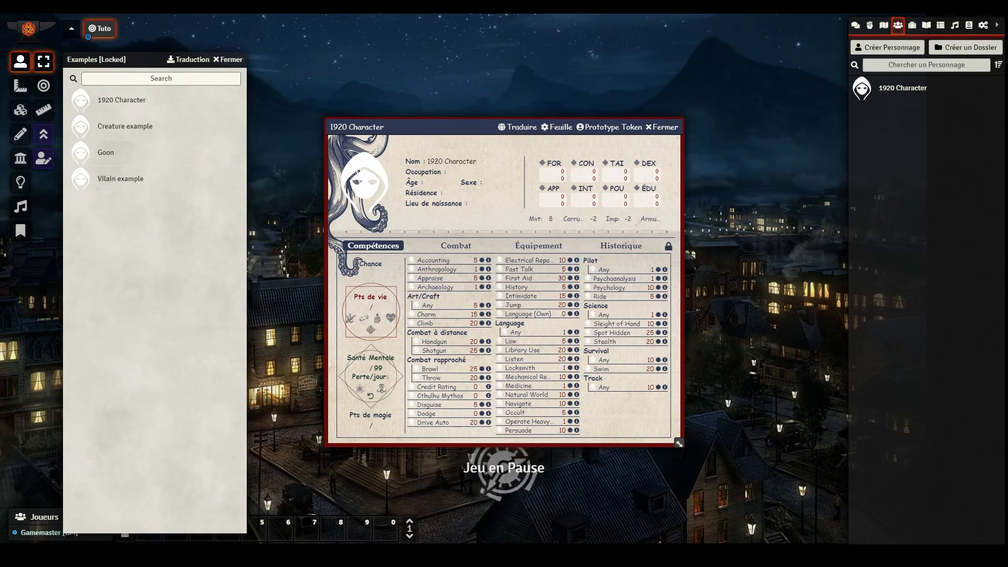
left_click(231, 59)
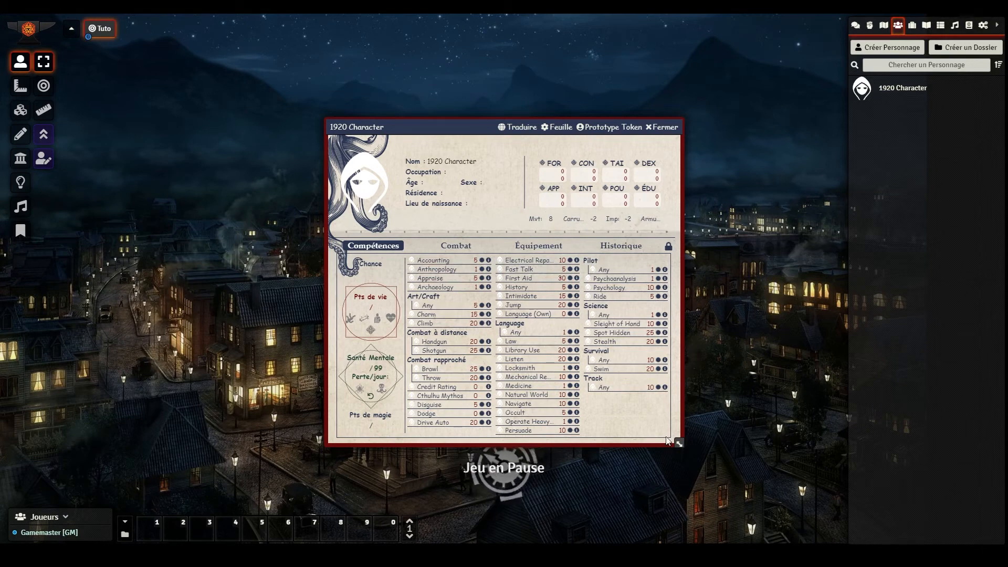
Enlarge and unlock the 1920 Character sheet, and open its Accounting skill for editing.
left_click_drag(679, 442, 793, 492)
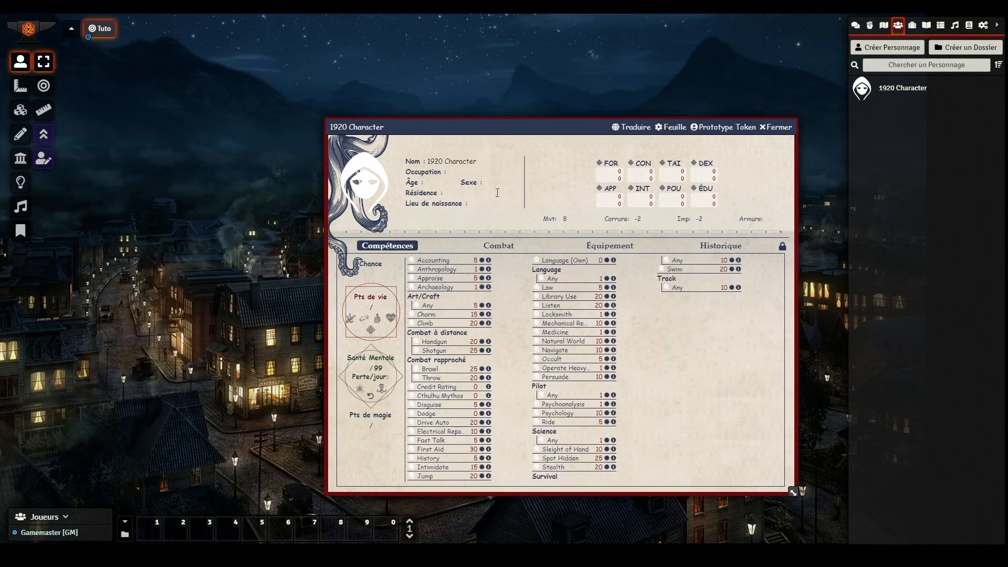
left_click_drag(487, 133, 422, 77)
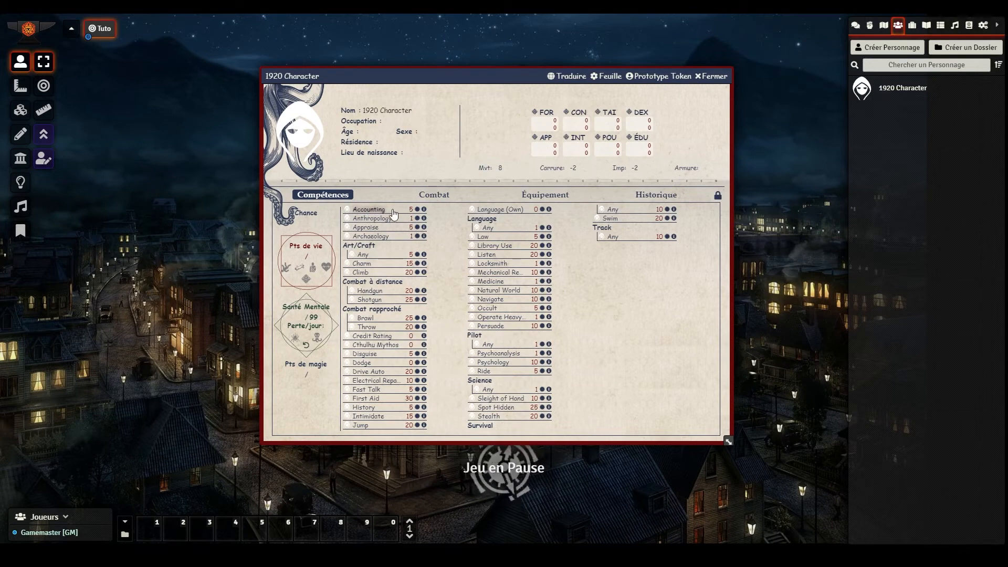
left_click(718, 197)
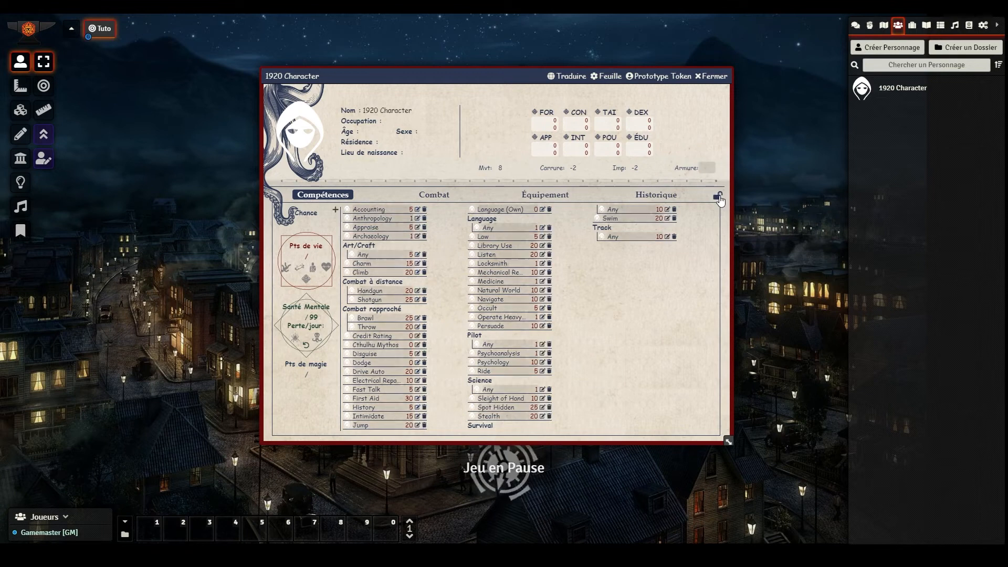
left_click(417, 210)
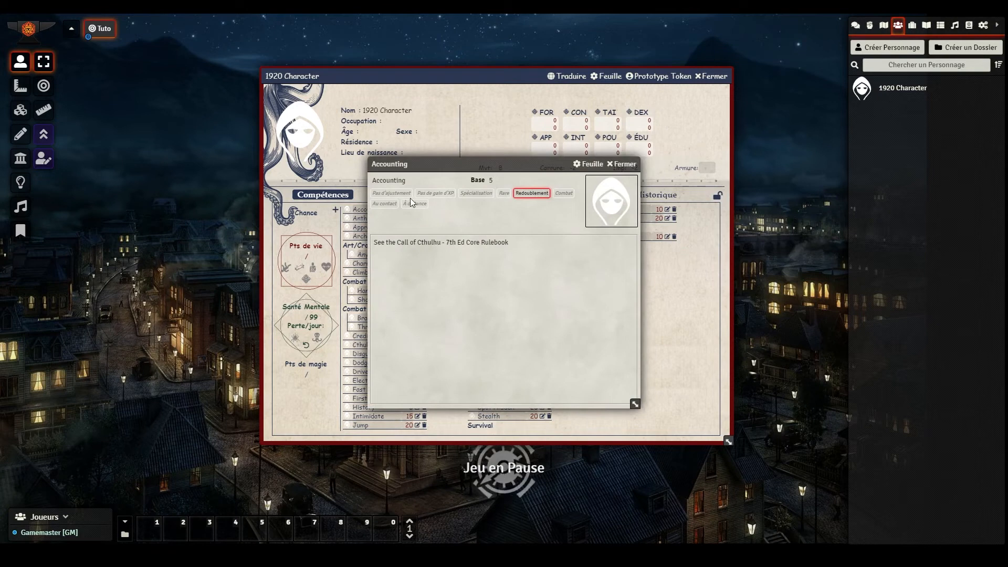
left_click(410, 180)
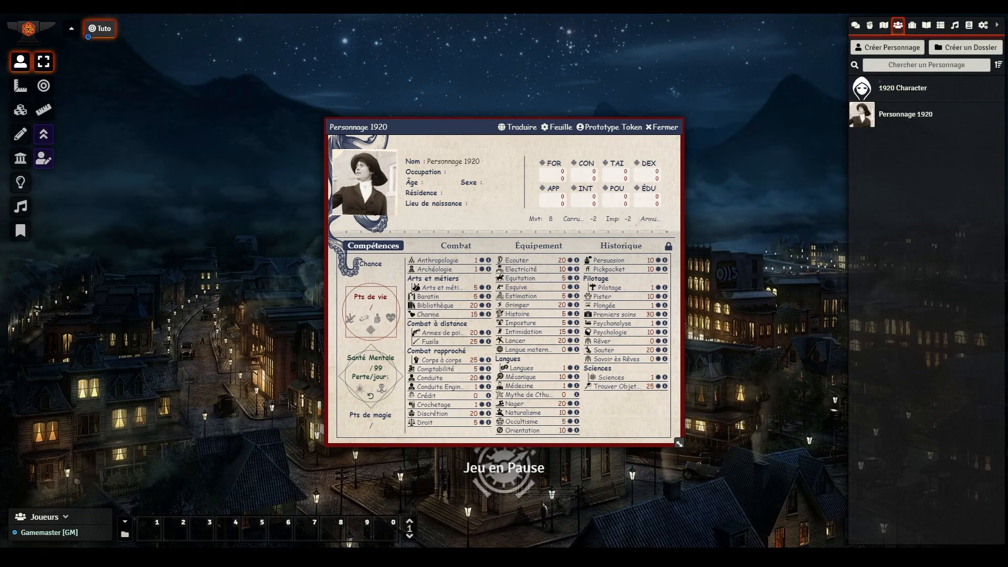
Check the portrait image selection of Personnage 1920 without changing it, and enlarge its character sheet.
left_click(368, 184)
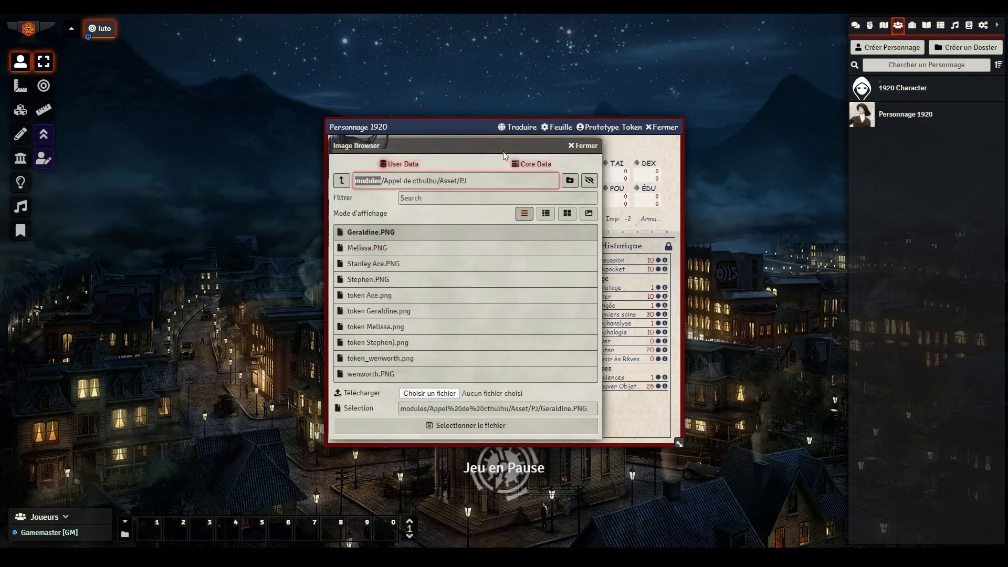
left_click(584, 145)
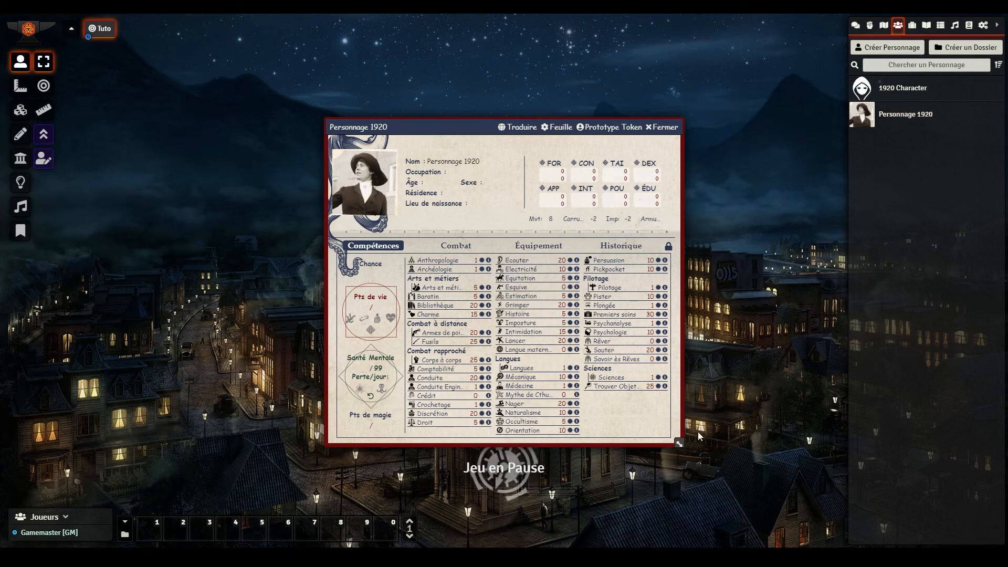
left_click_drag(396, 129, 309, 70)
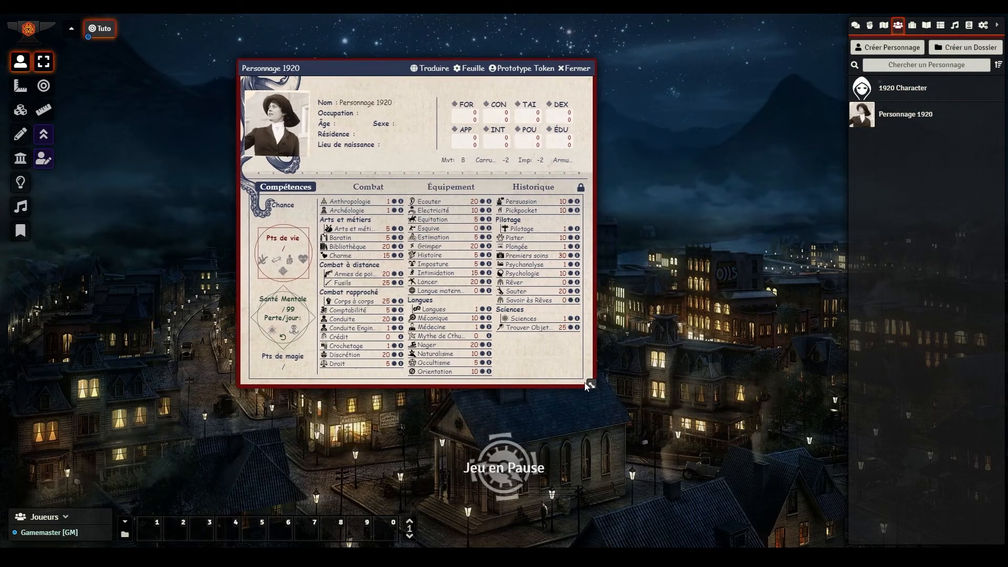
left_click_drag(591, 386, 682, 446)
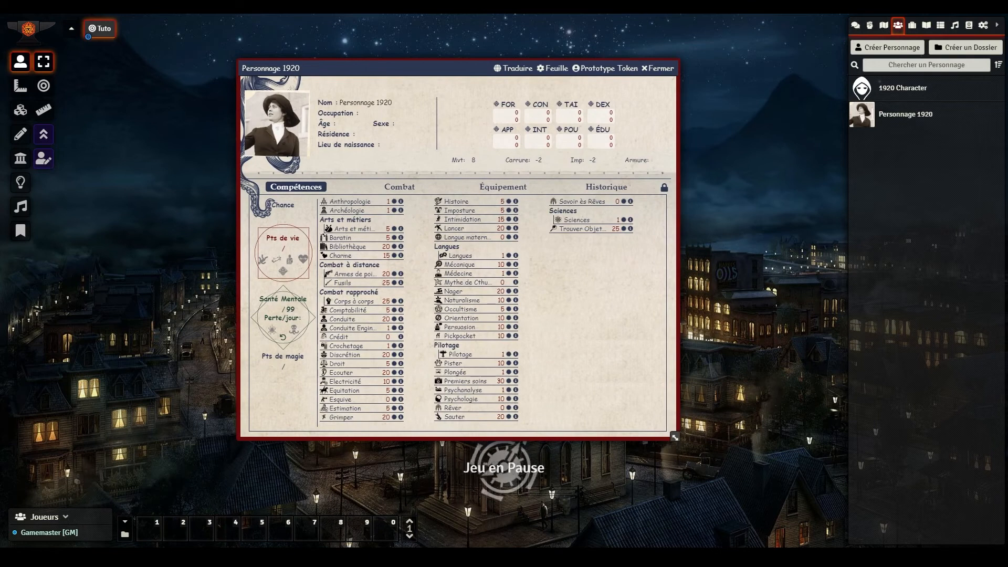
Duplicate the Personnage 1920 actor, rename the copy with the investigator's first name, and close the original's sheet.
right_click(910, 118)
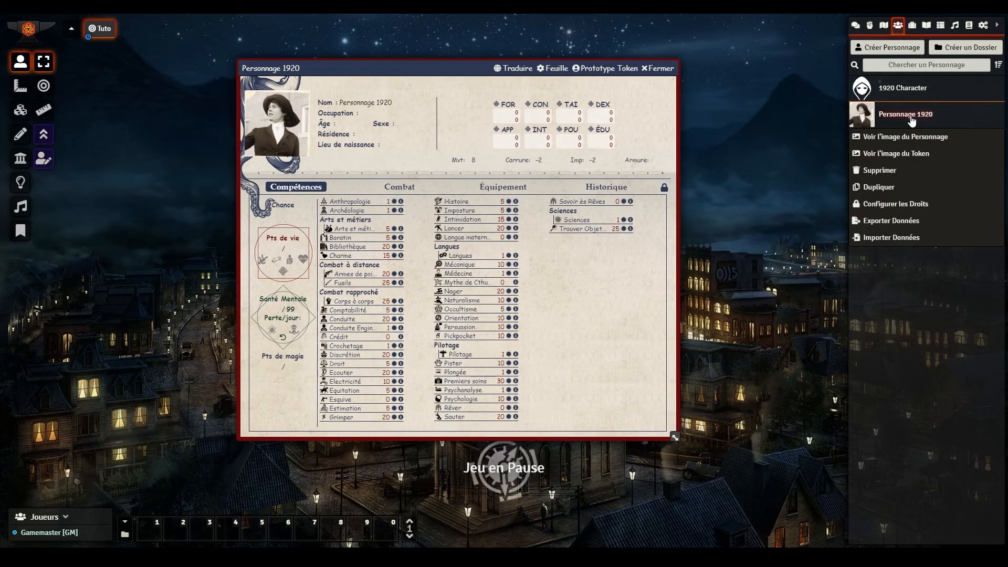
left_click(901, 188)
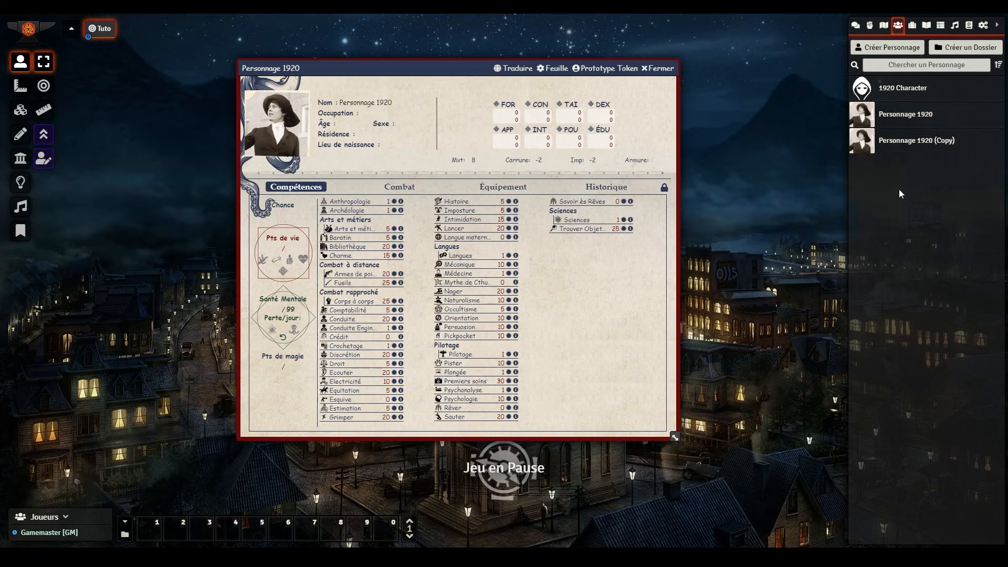
right_click(902, 147)
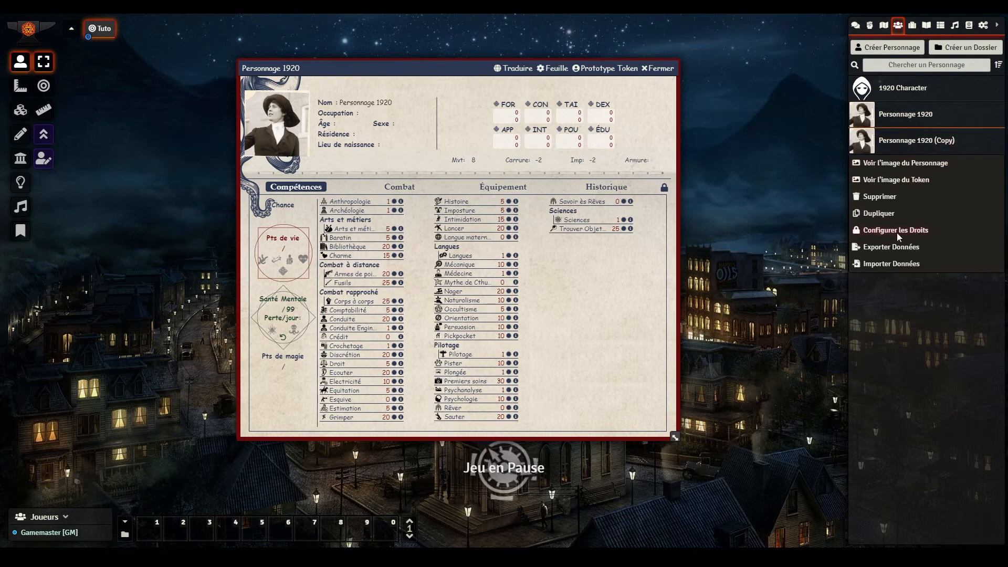
left_click(886, 150)
left_click_drag(498, 164, 407, 166)
type("Geraldine")
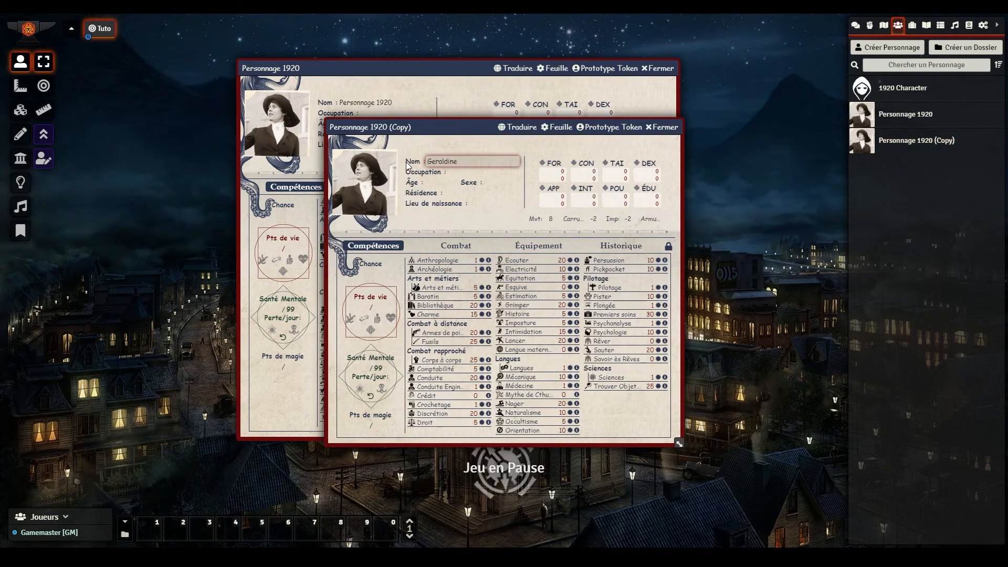
left_click(663, 69)
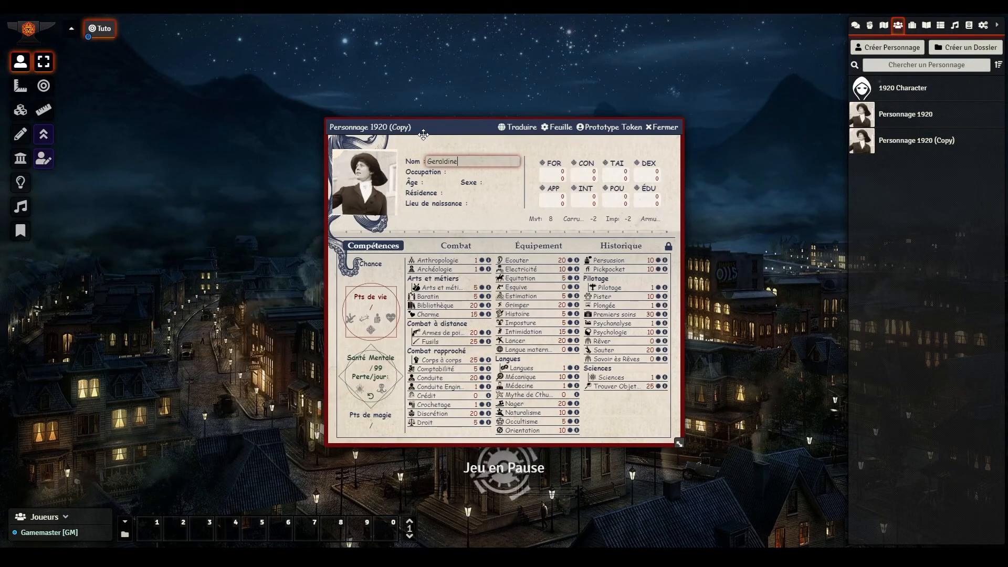
left_click(465, 147)
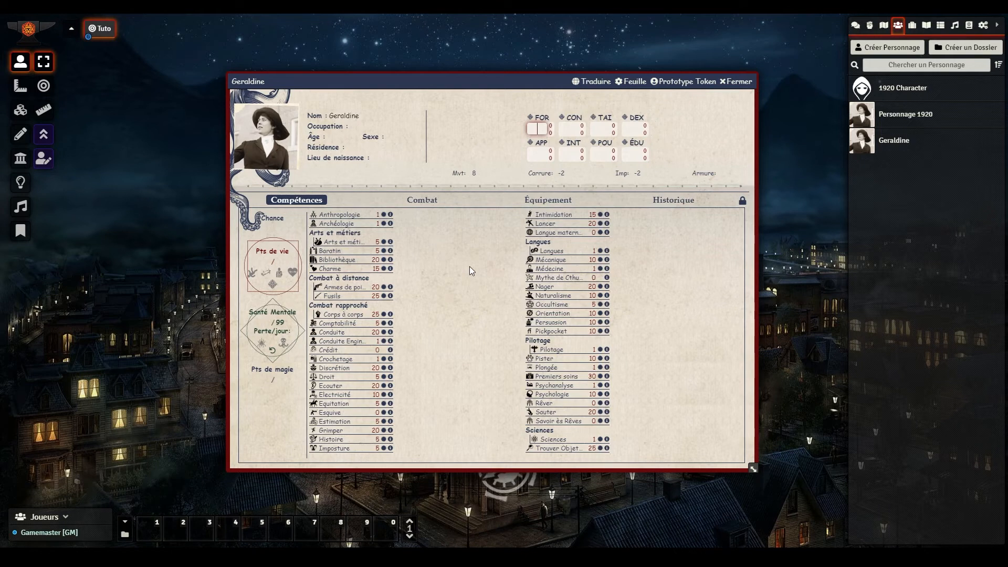
Set the copied investigator's characteristics to FOR 55, CON 70, TAI 80, DEX 45, APP 75, INT 65, POU 90 and ÉDU 80.
type("55")
left_click(576, 133)
type("4")
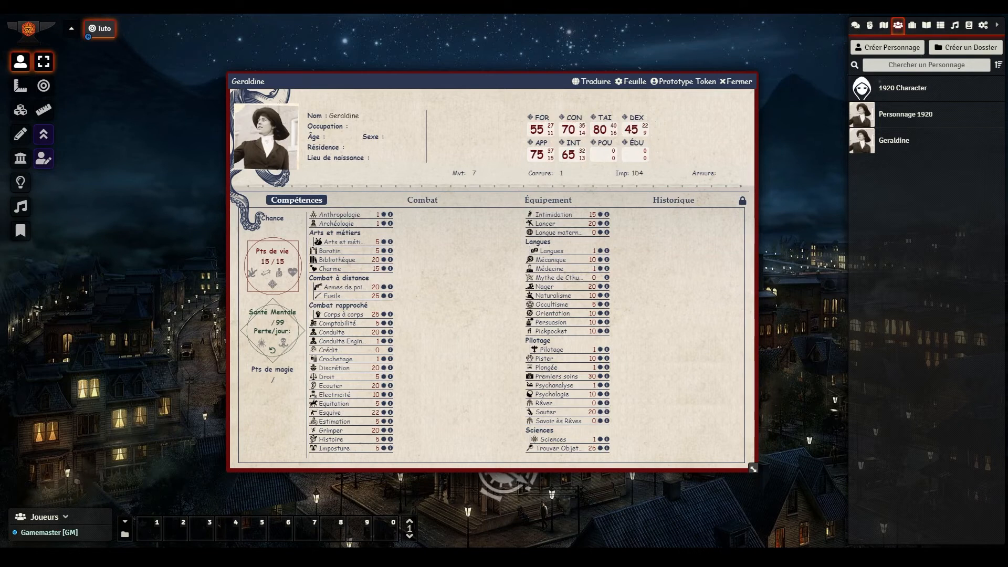
left_click(603, 156)
type("90")
left_click(629, 155)
type("80")
left_click(692, 139)
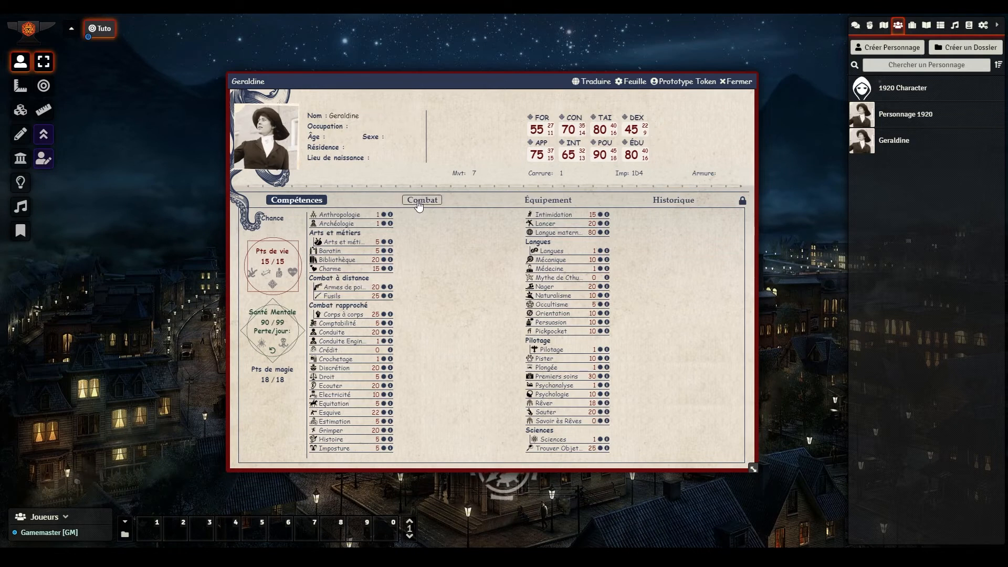
Examine the Combat, Équipement and Historique sections of the investigator's sheet.
left_click(420, 204)
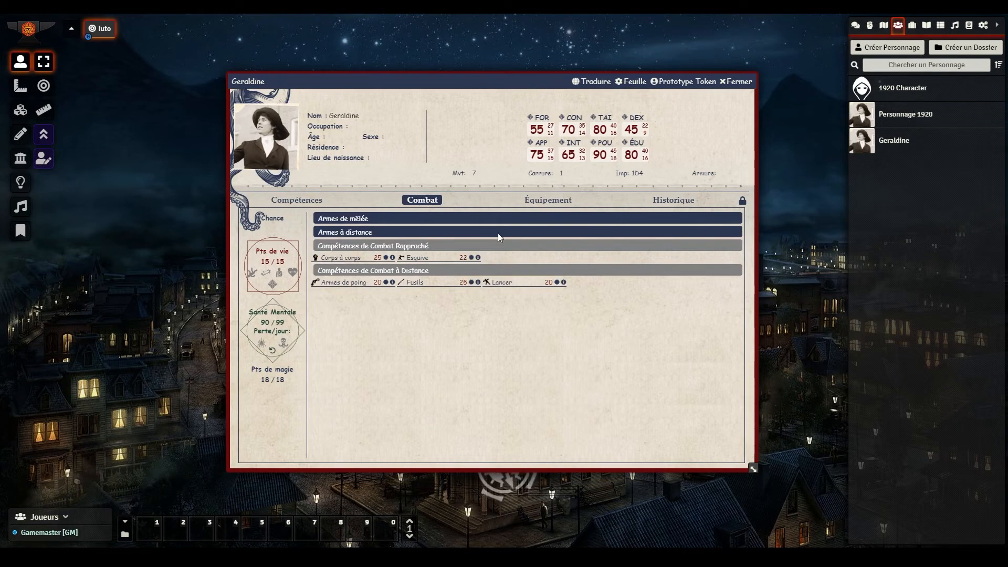
left_click(564, 205)
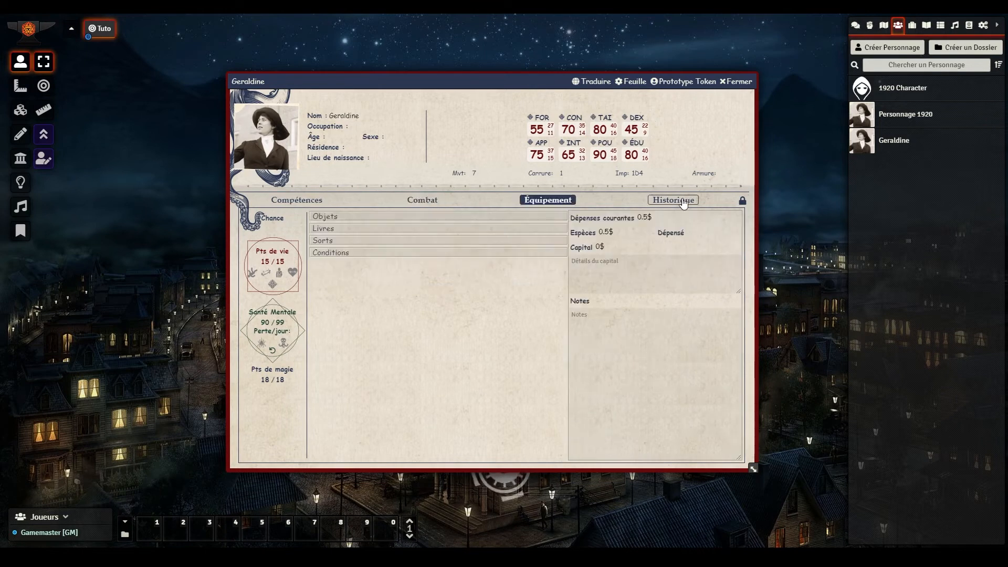
left_click(684, 204)
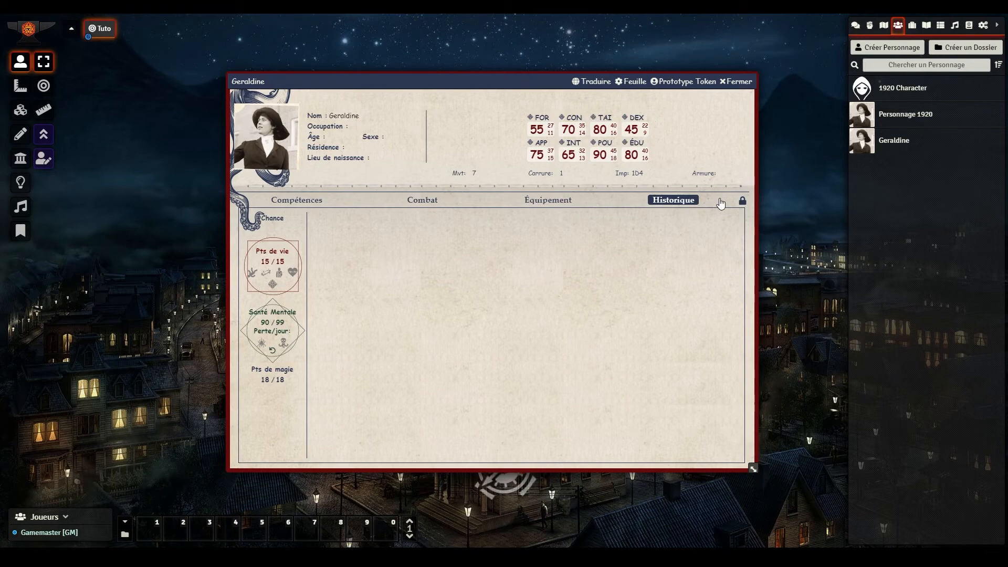
Display the investigator's Compétences section and activate both the character creation mode and the development phase.
left_click(306, 206)
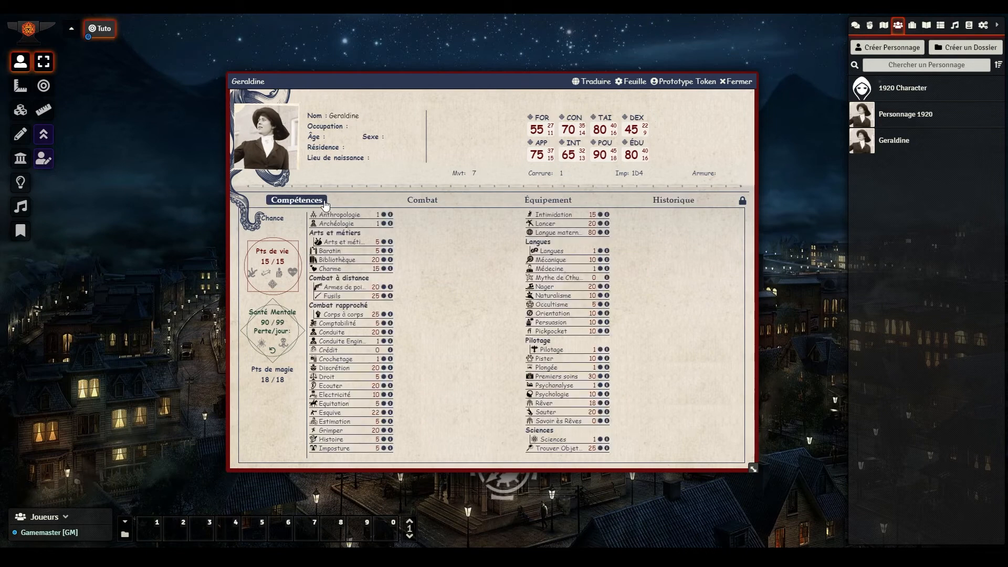
left_click_drag(286, 81, 246, 69)
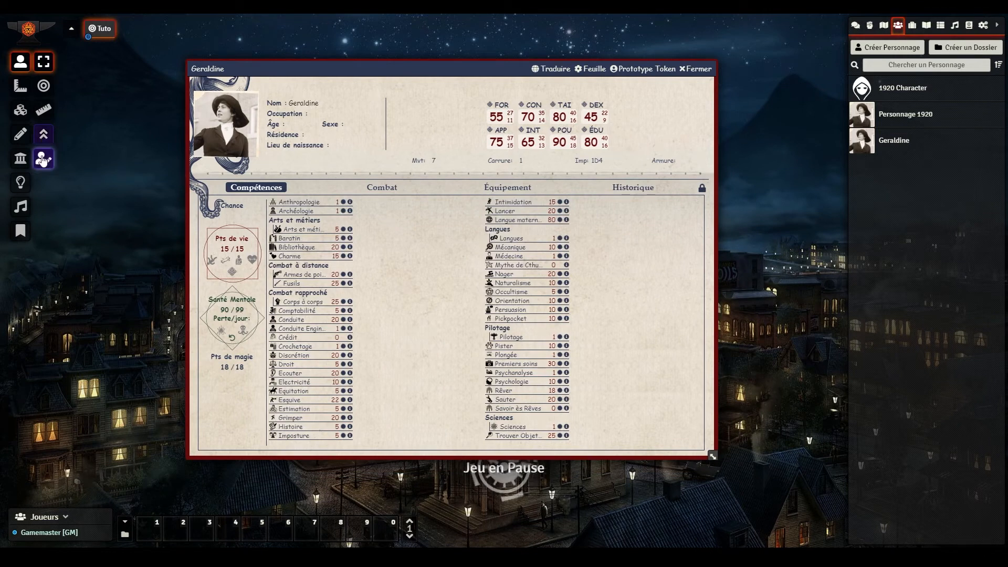
left_click(43, 160)
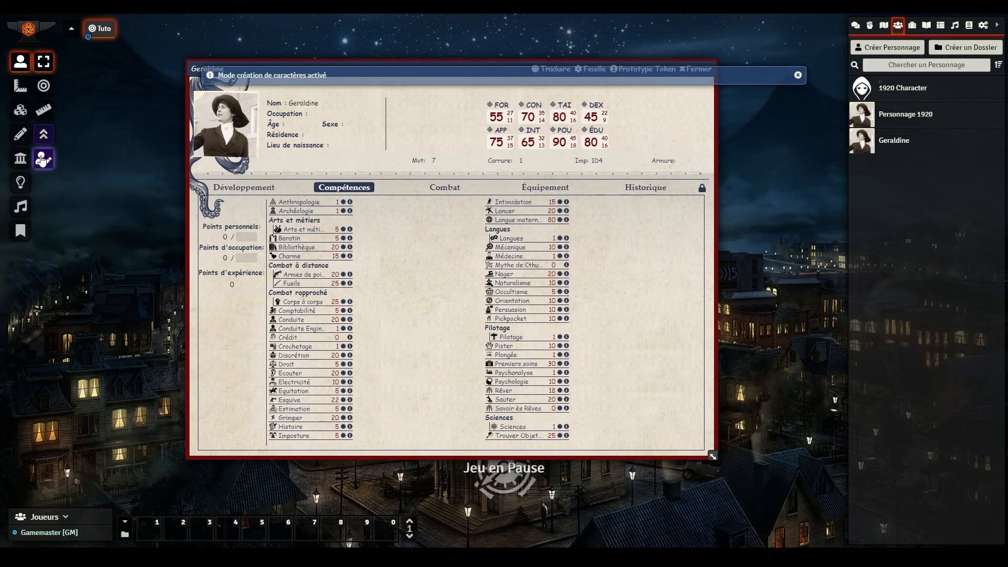
left_click(44, 136)
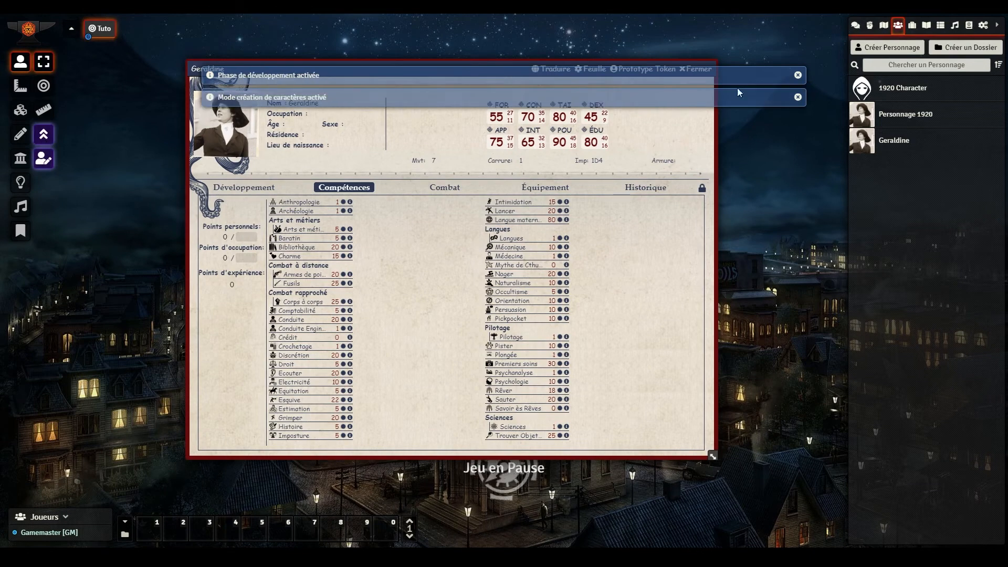
left_click(797, 75)
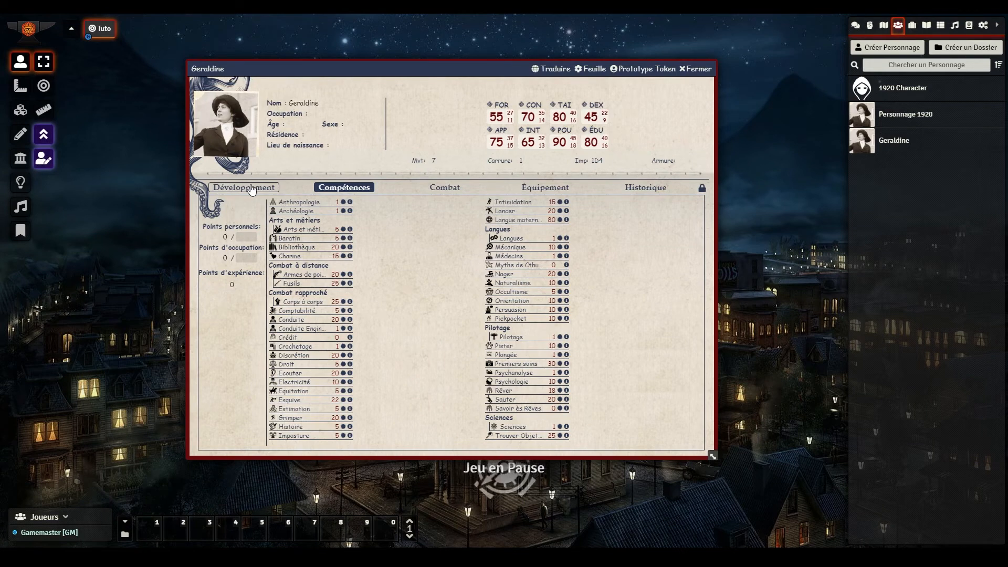
Set the investigator's occupation points to 400 and personal points to 180, and enter Journaliste as the occupation.
left_click(244, 238)
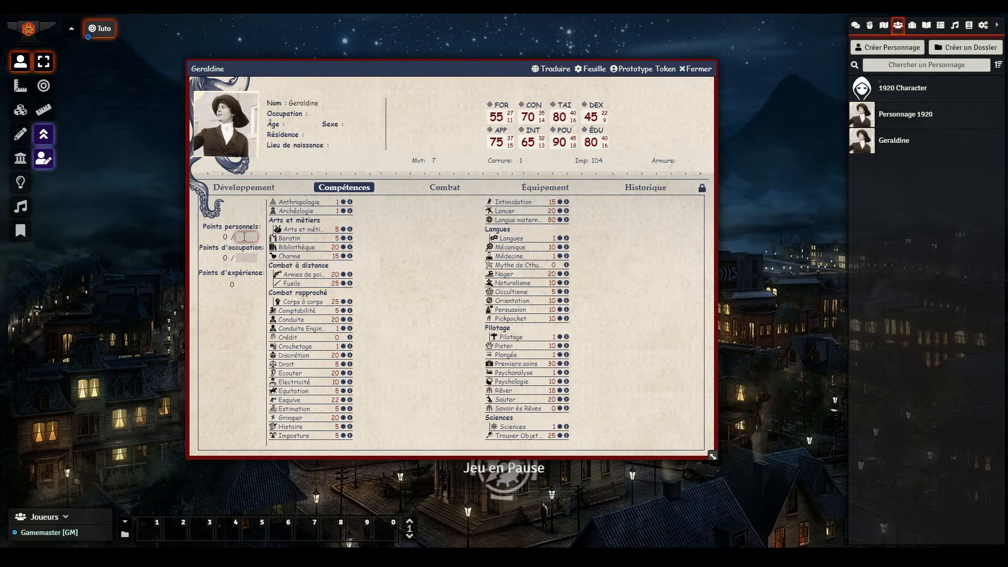
left_click(244, 257)
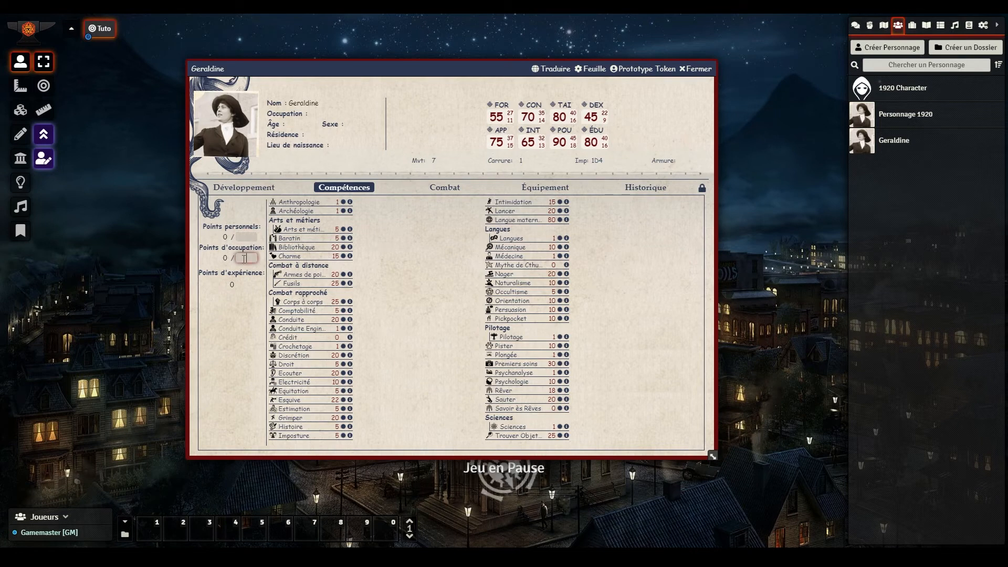
type("400")
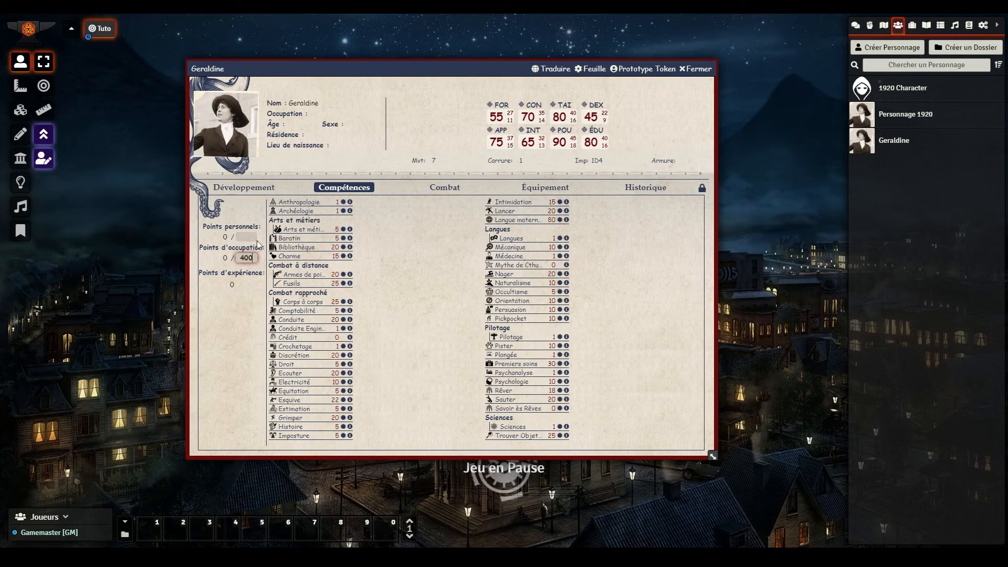
left_click(252, 236)
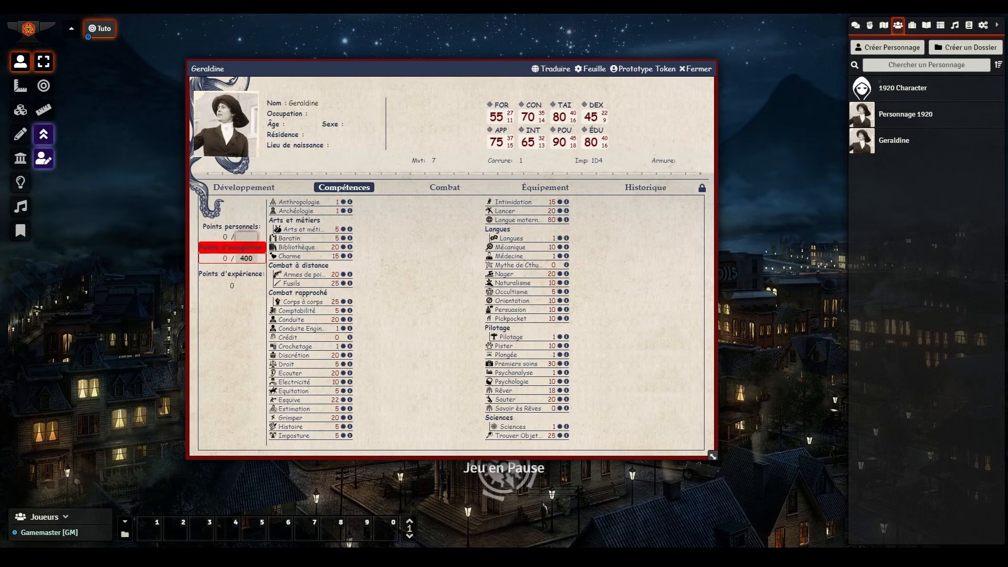
type("180")
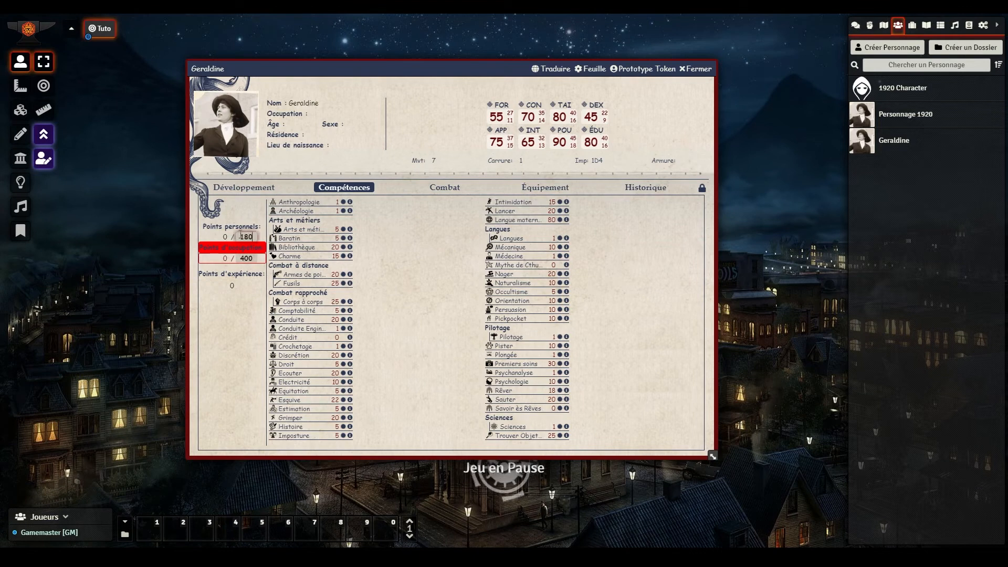
left_click(230, 351)
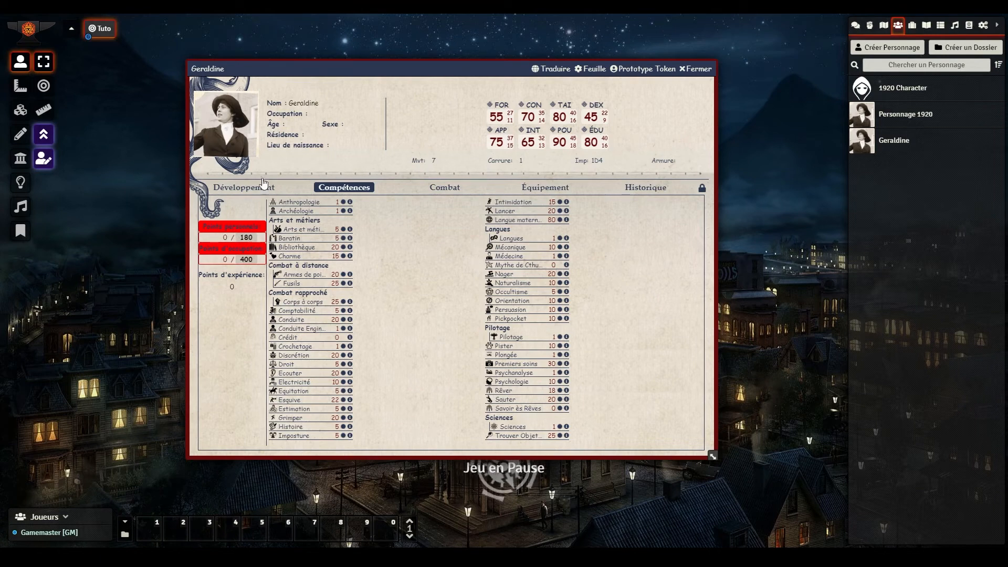
left_click(321, 113)
type("Journaliste")
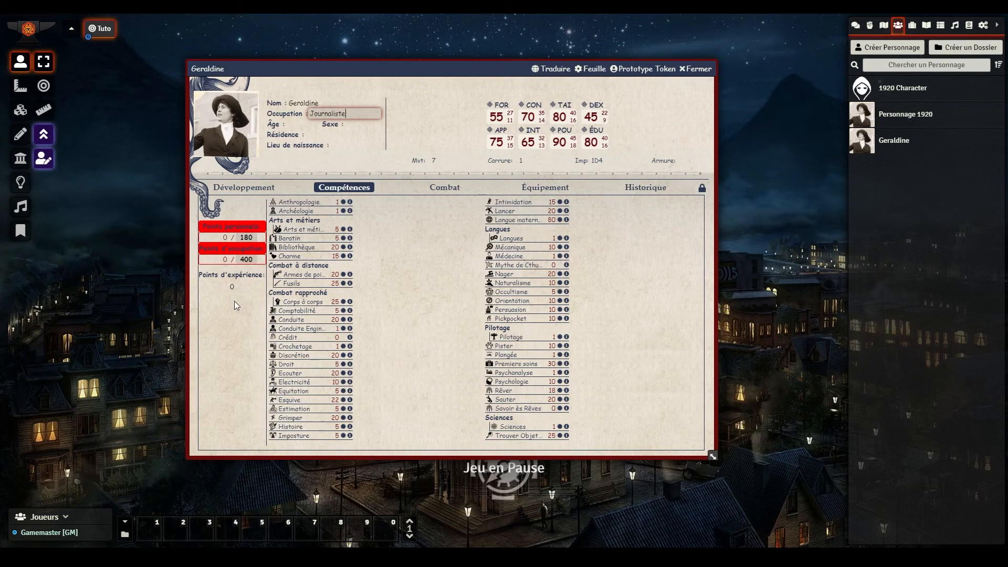
Mark Baratin, Bibliothèque, Comptabilité and Histoire as occupation skills in the investigator's Développement section.
left_click(246, 188)
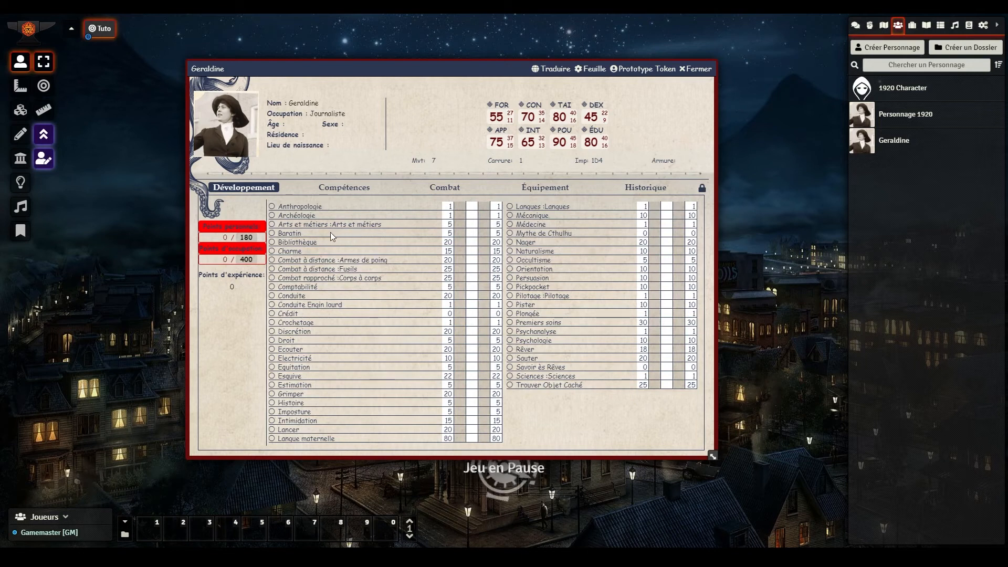
left_click(272, 234)
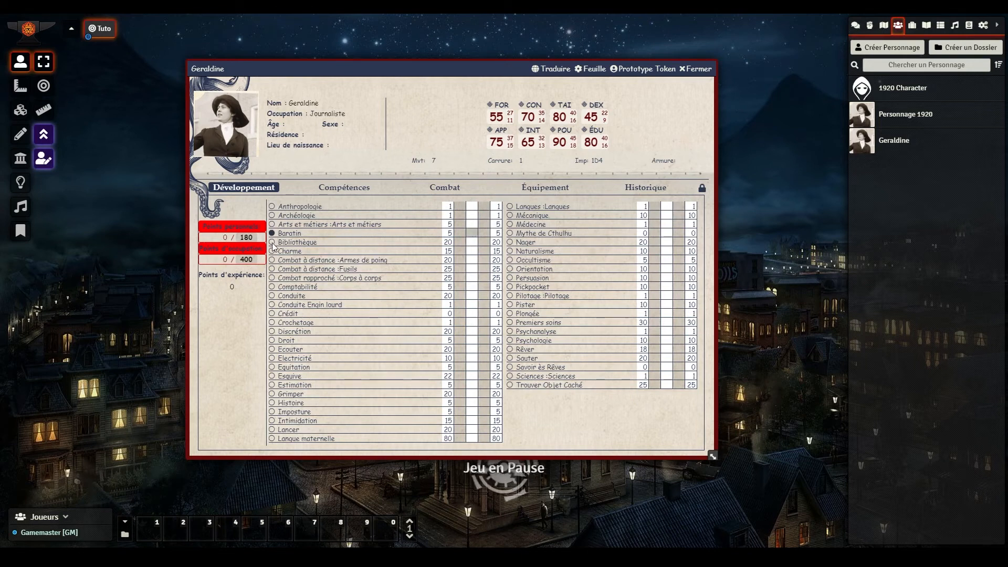
left_click(272, 242)
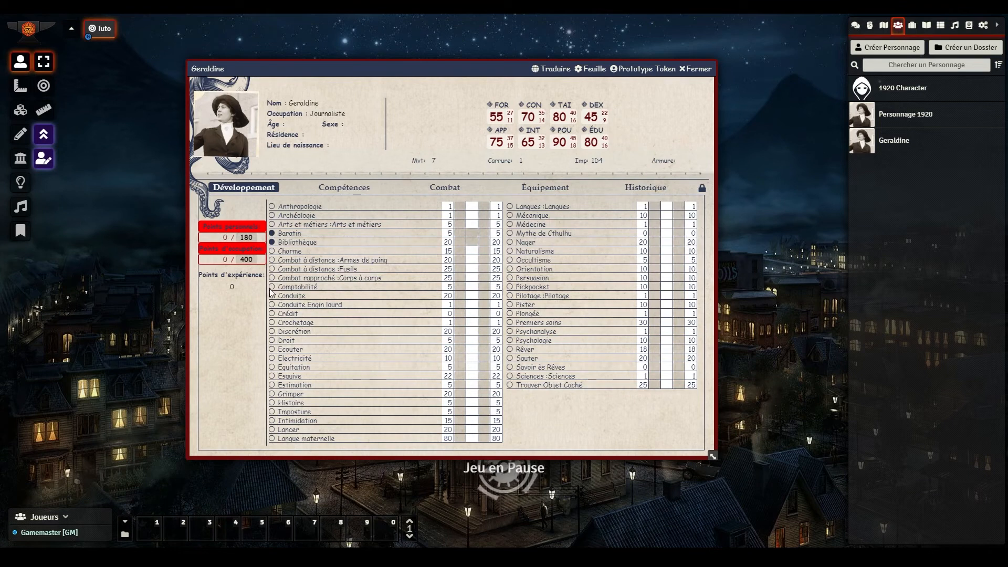
left_click(272, 286)
left_click(272, 403)
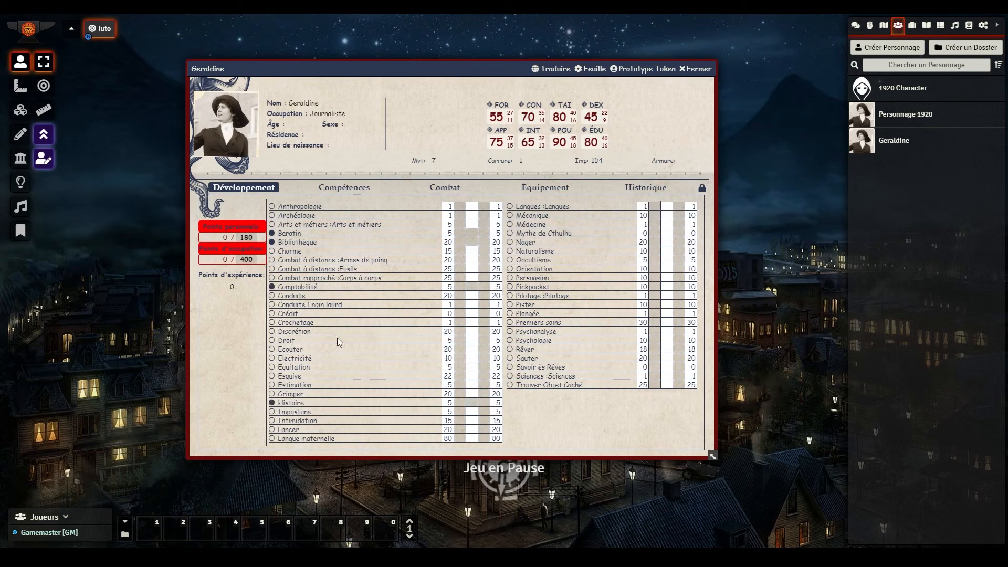
left_click(272, 403)
left_click(272, 403)
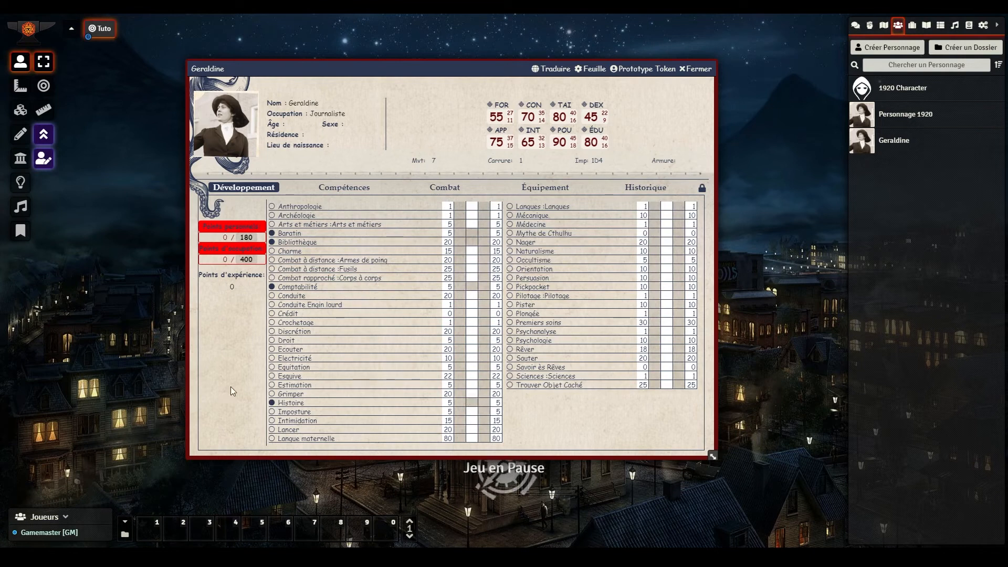
left_click(272, 403)
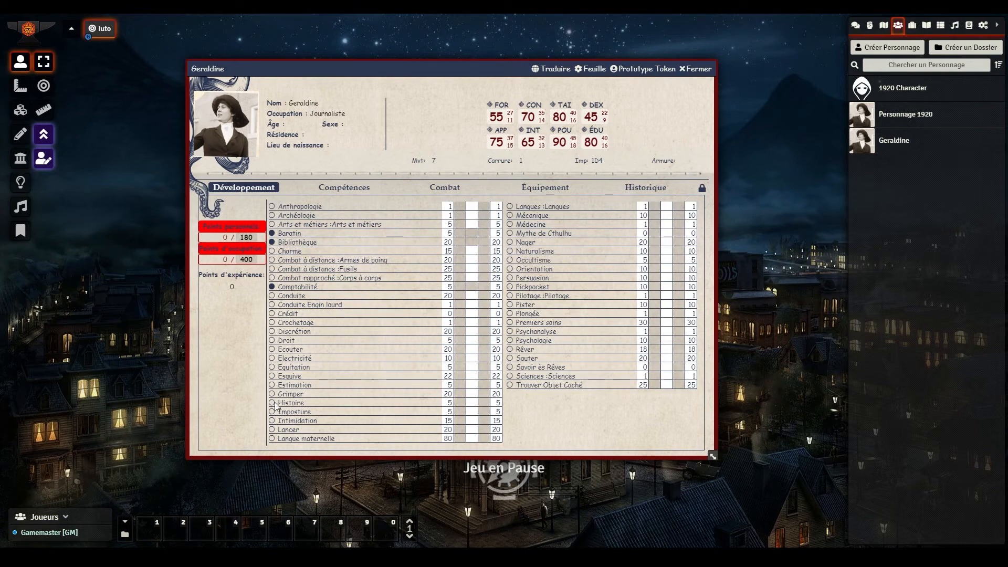
left_click(271, 403)
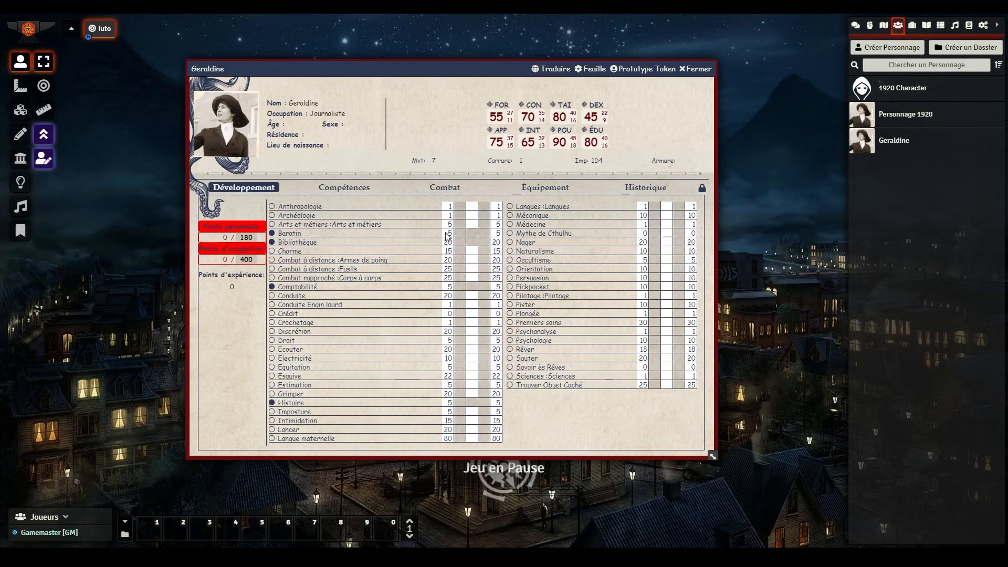
Allocate the occupation points: Baratin 50, Bibliothèque 60, Comptabilité 70, Histoire 85, Nager 15, Premiers soins 60 and Psychologie 60.
left_click(476, 231)
type("50")
key("Return")
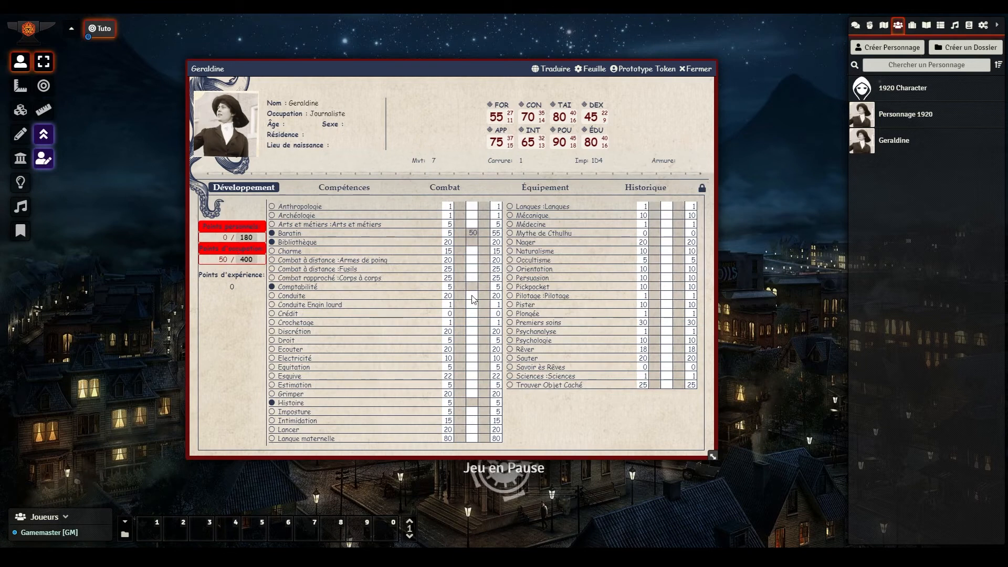
left_click(473, 242)
type("60")
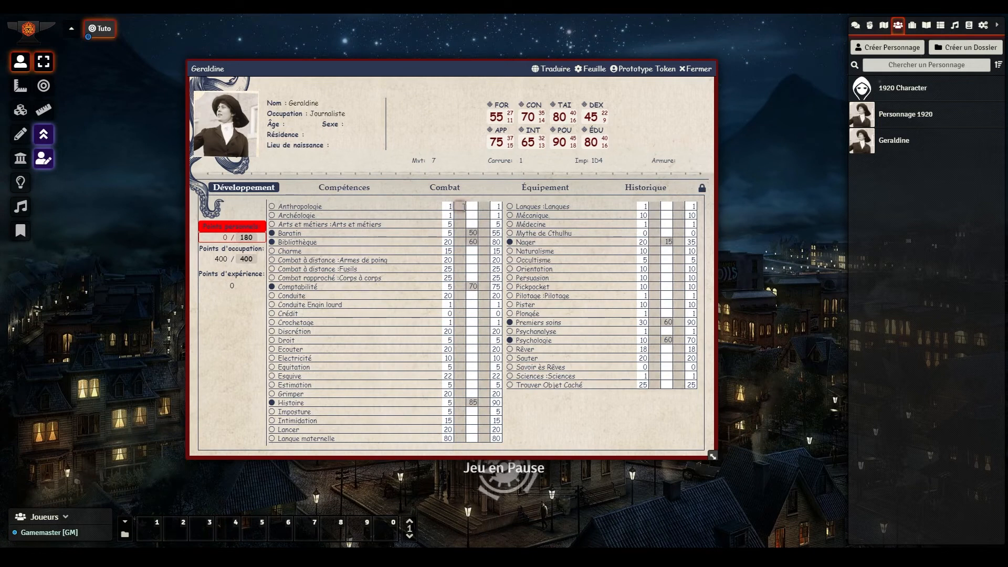
Allocate the personal points: Crochetage 50, Conduite 50, Charme 50 and Esquive 30.
left_click(462, 321)
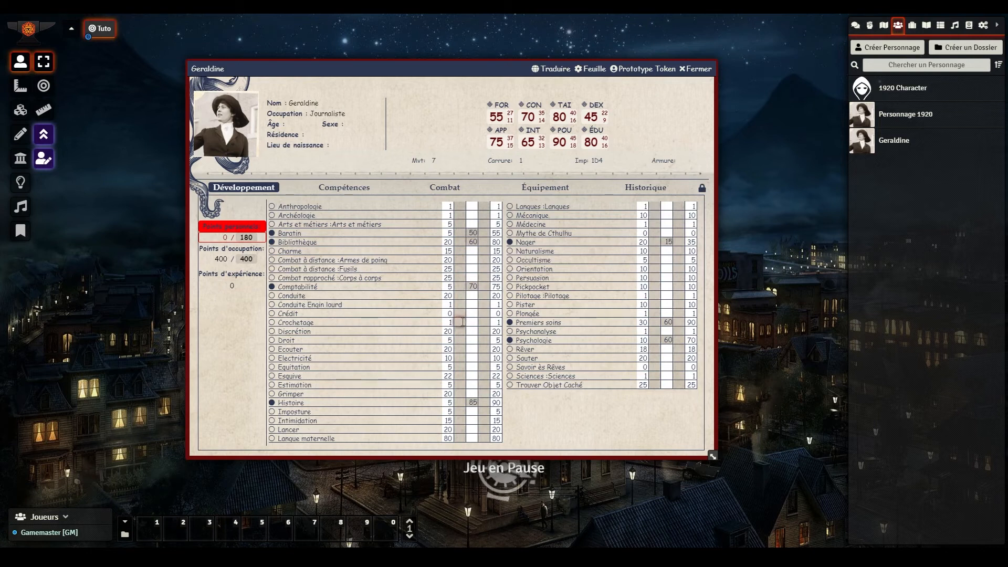
type("50")
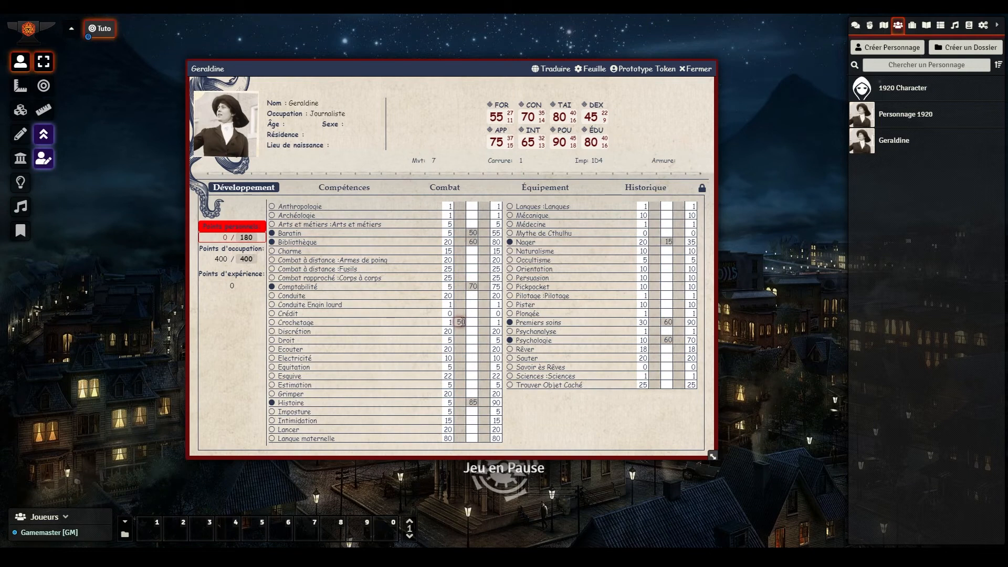
left_click(457, 295)
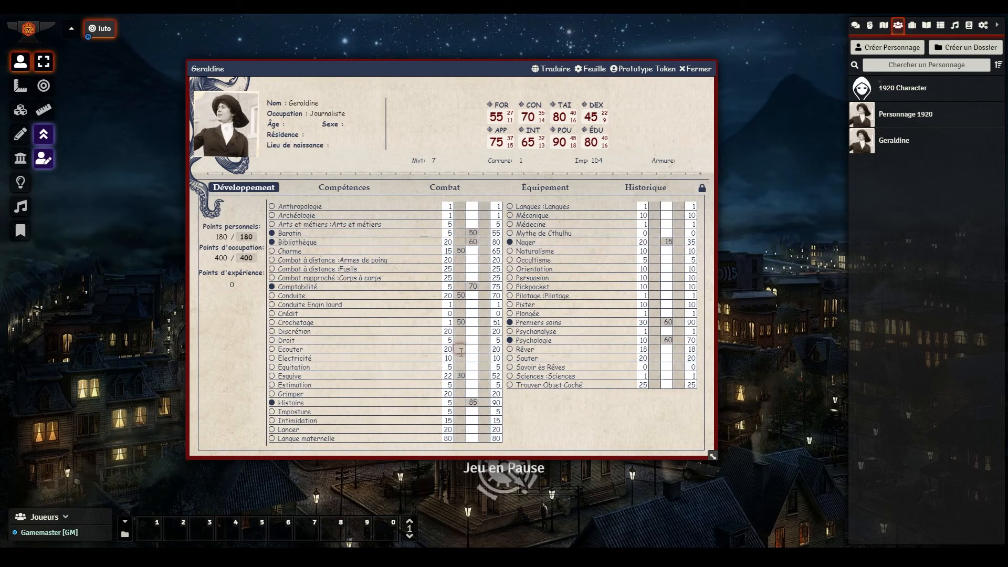
Review the updated Compétences, and deactivate the character creation mode and the development phase.
left_click(348, 190)
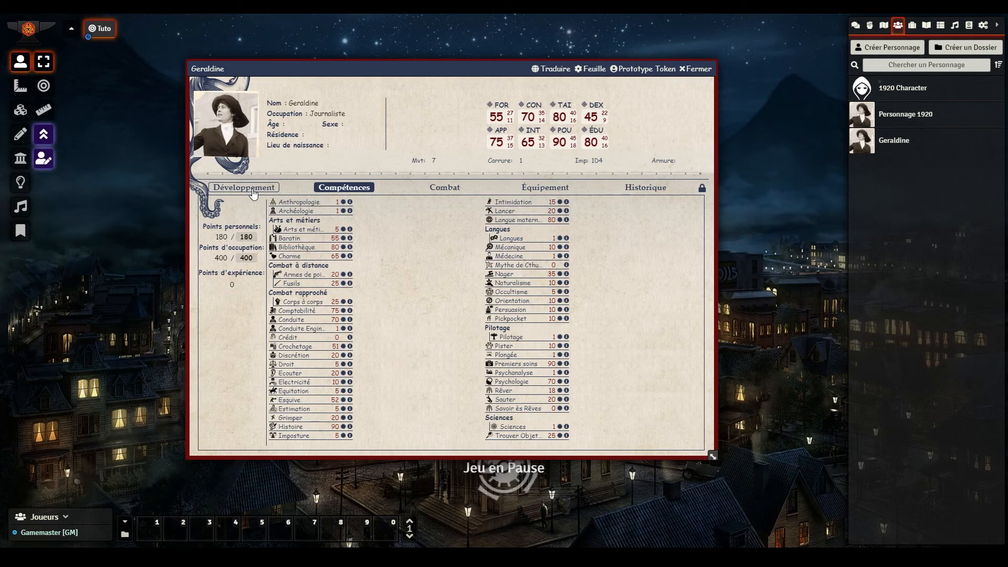
left_click(42, 162)
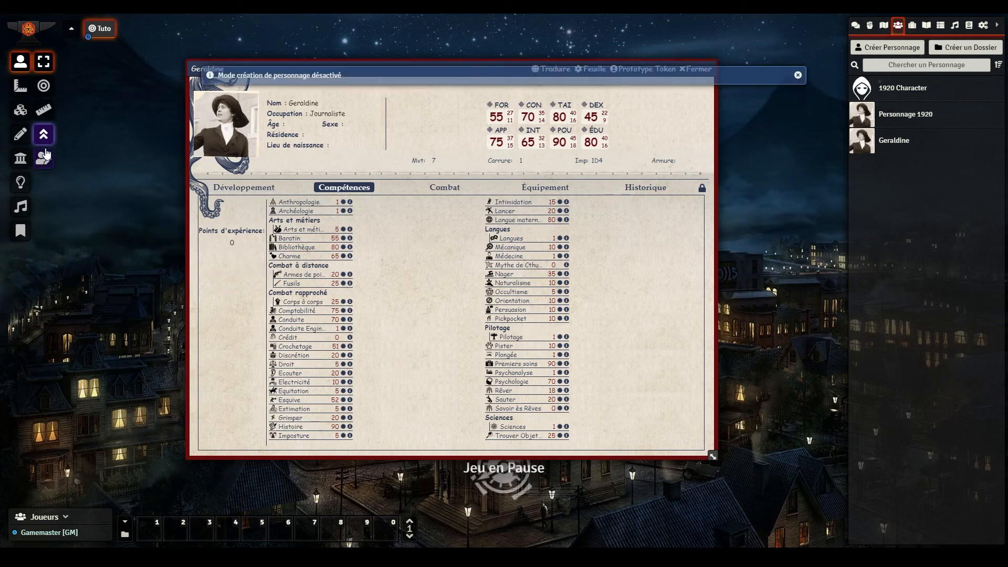
left_click(44, 135)
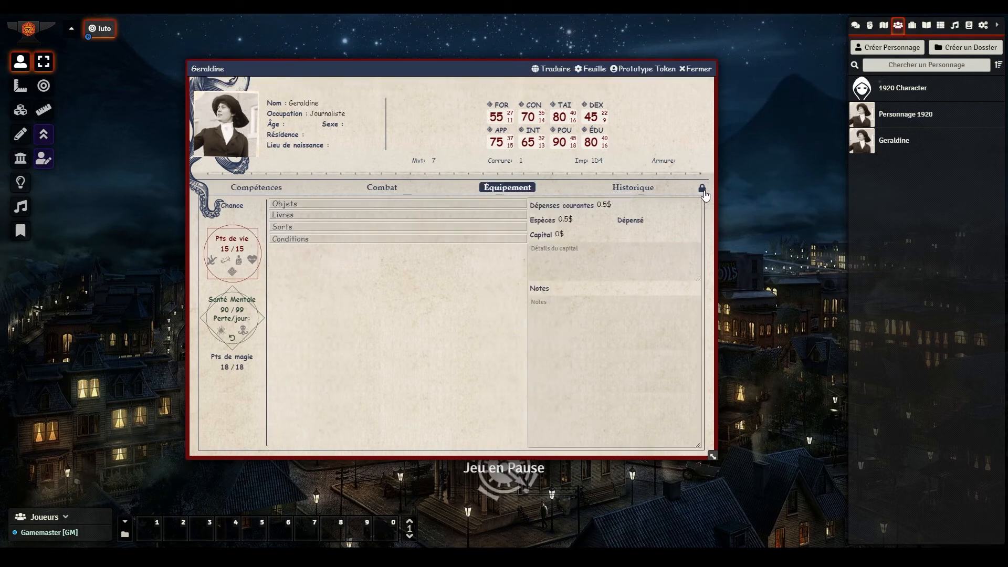
Unlock the investigator's sheet and add an object named Appareil Photo to the equipment.
left_click(702, 190)
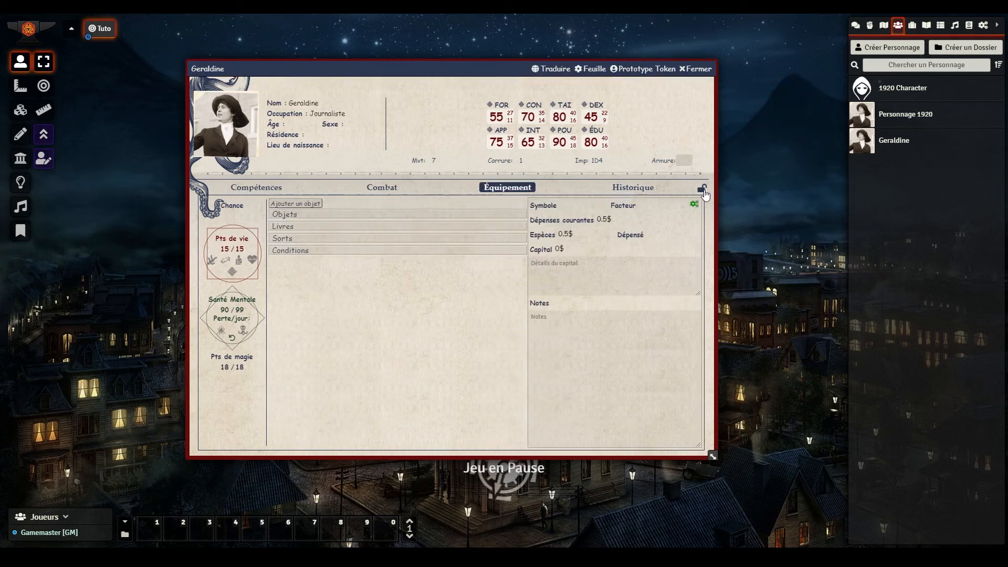
left_click(293, 204)
left_click(464, 192)
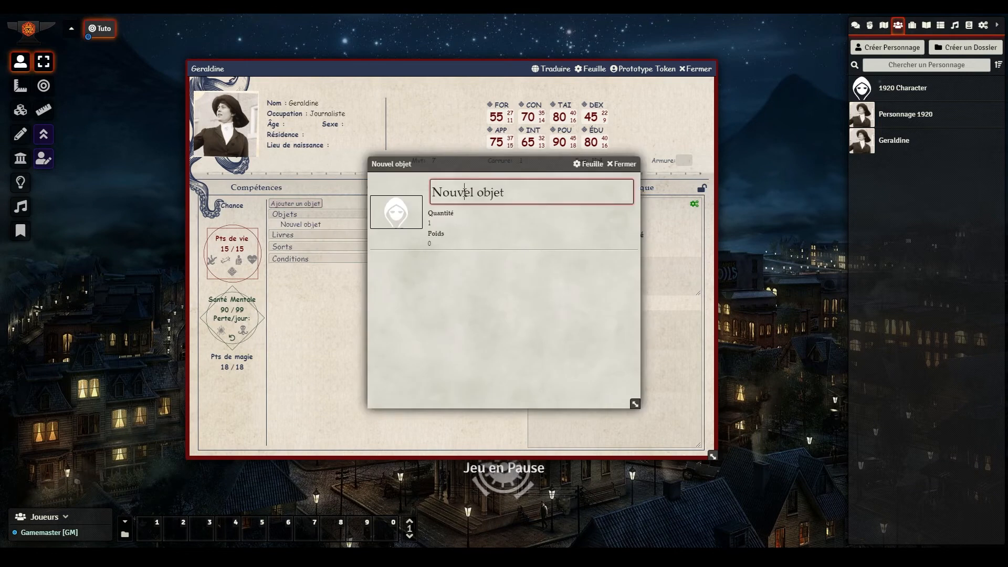
left_click_drag(514, 196, 369, 197)
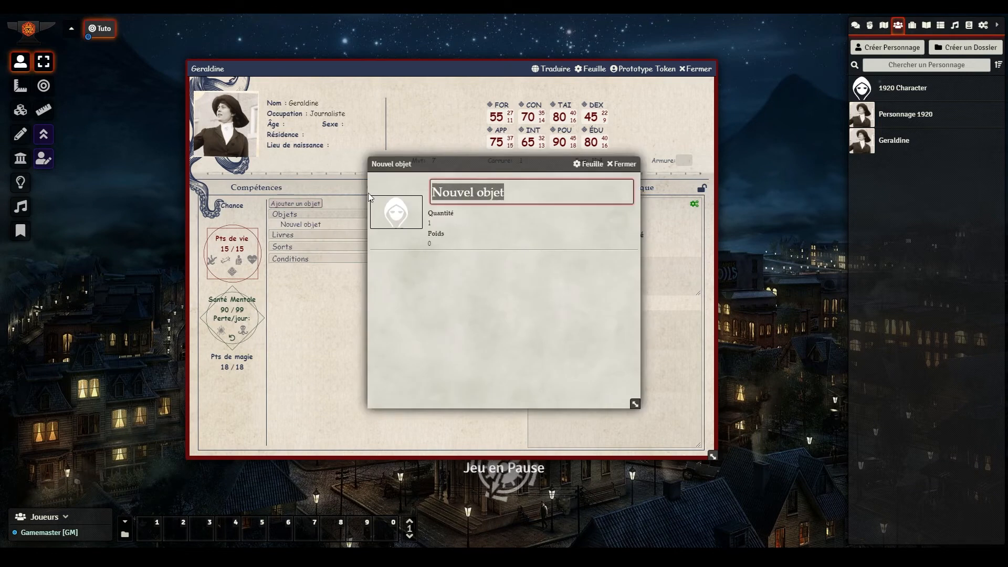
type("Appareil Photo")
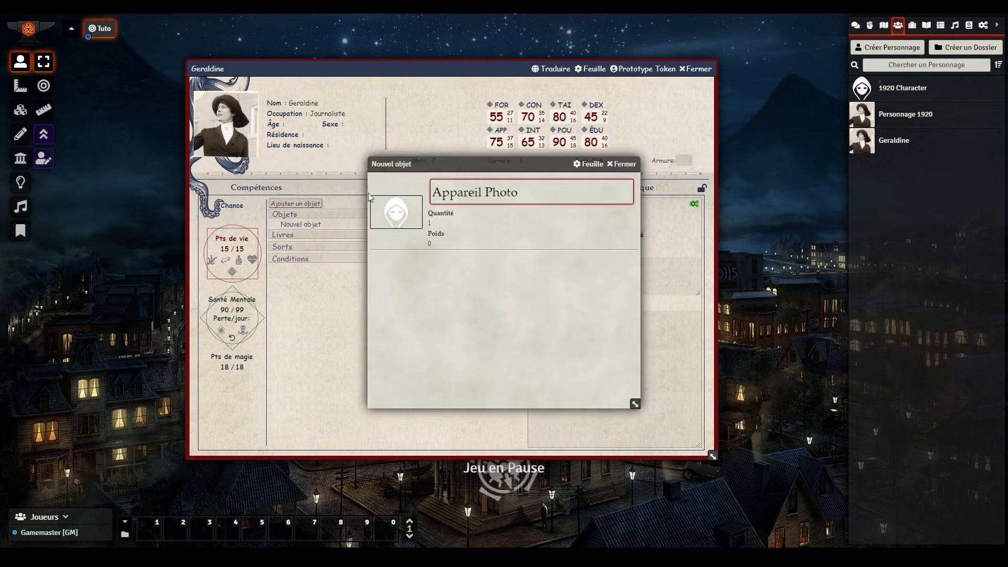
left_click(623, 164)
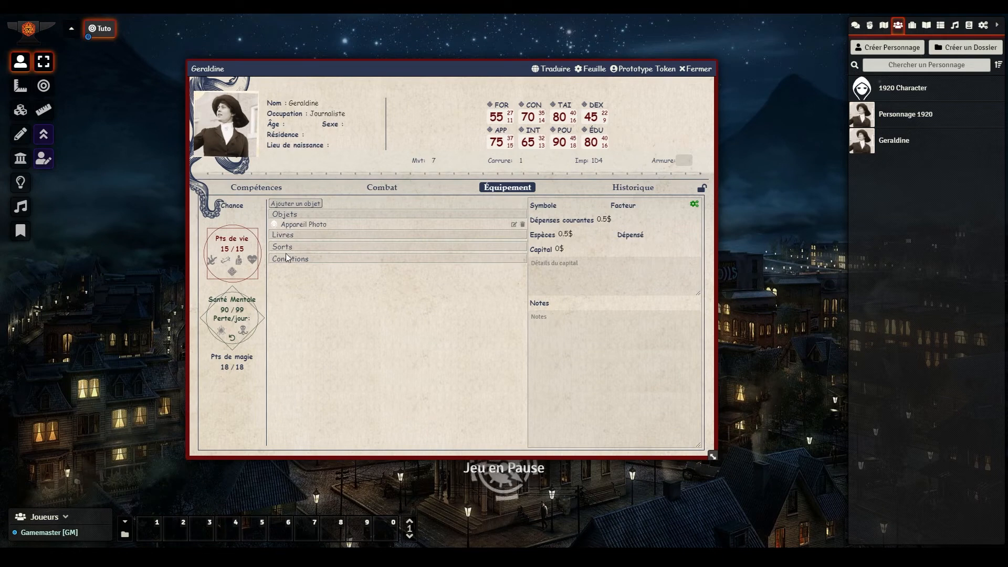
Create a weapon object named Couteau in the world's objects and add it to the investigator's sheet.
left_click(912, 25)
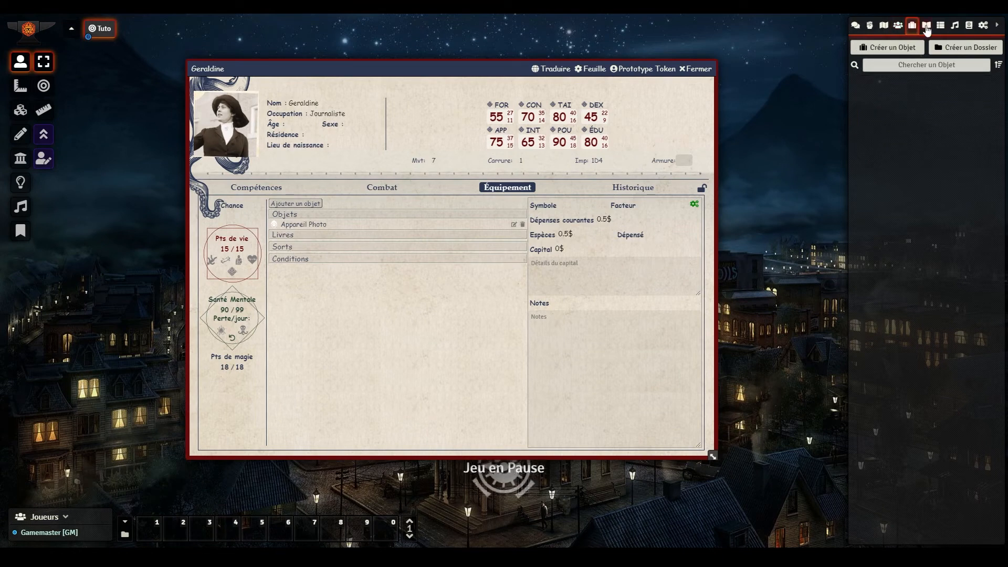
left_click(900, 49)
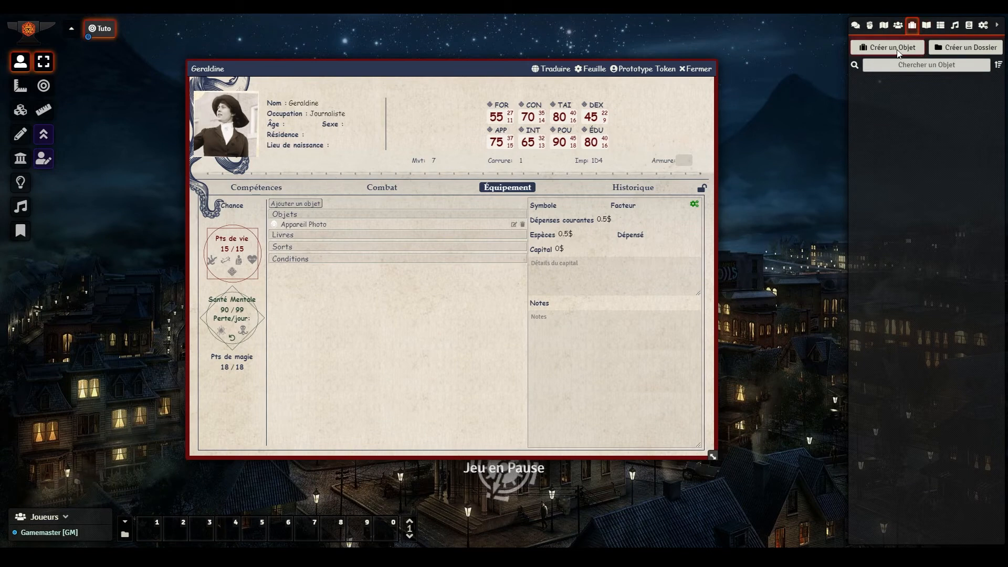
left_click(760, 65)
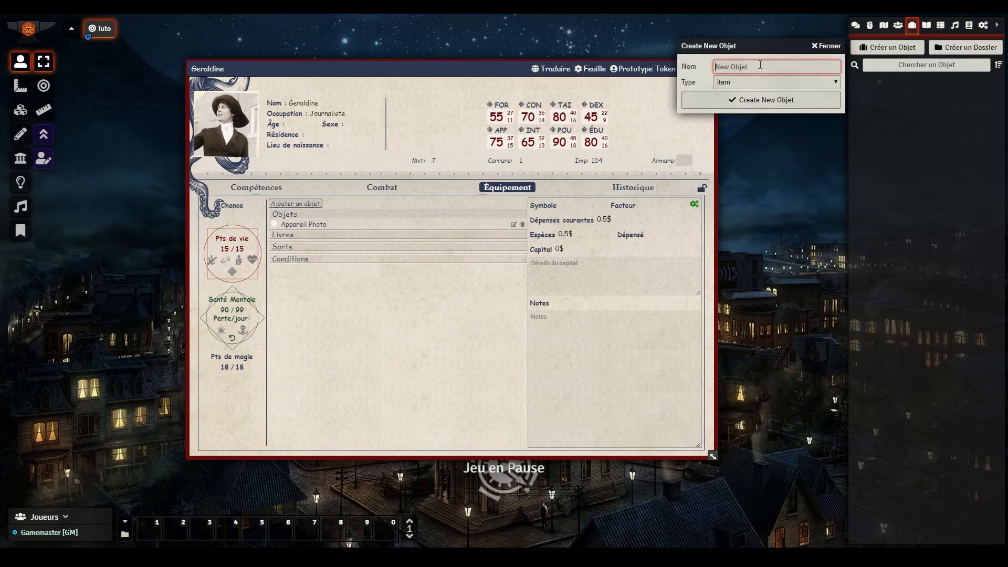
type("Couteau")
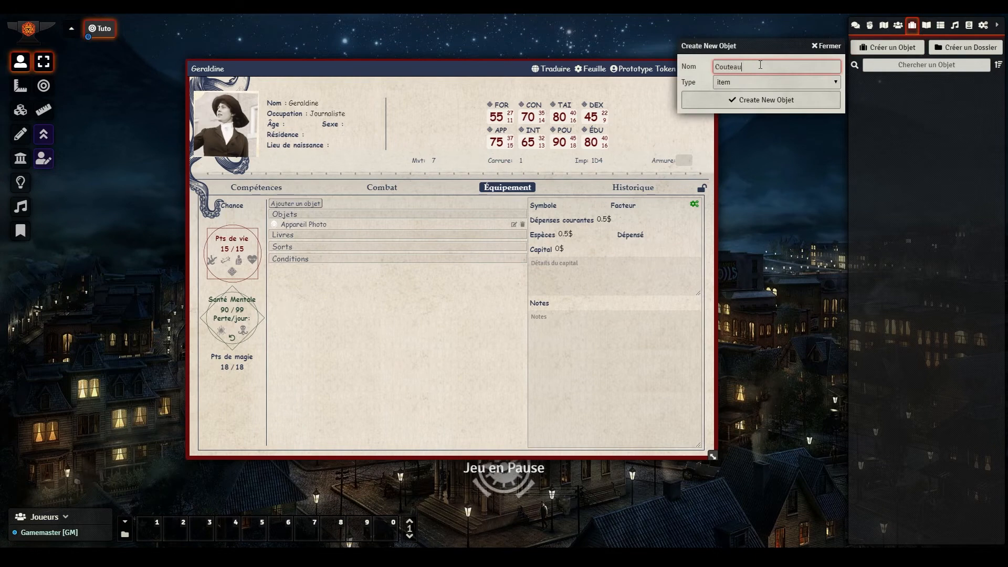
left_click(749, 86)
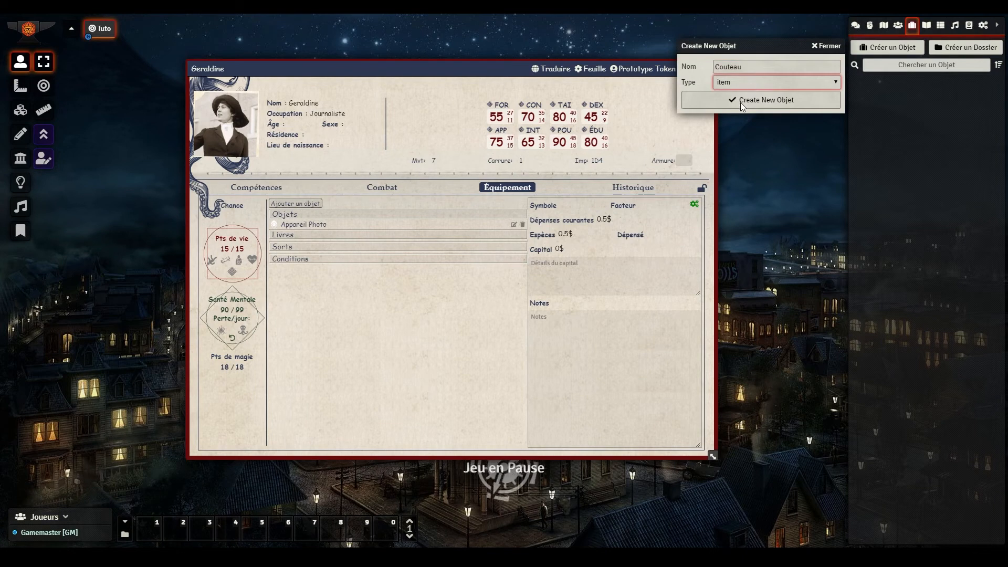
left_click(740, 102)
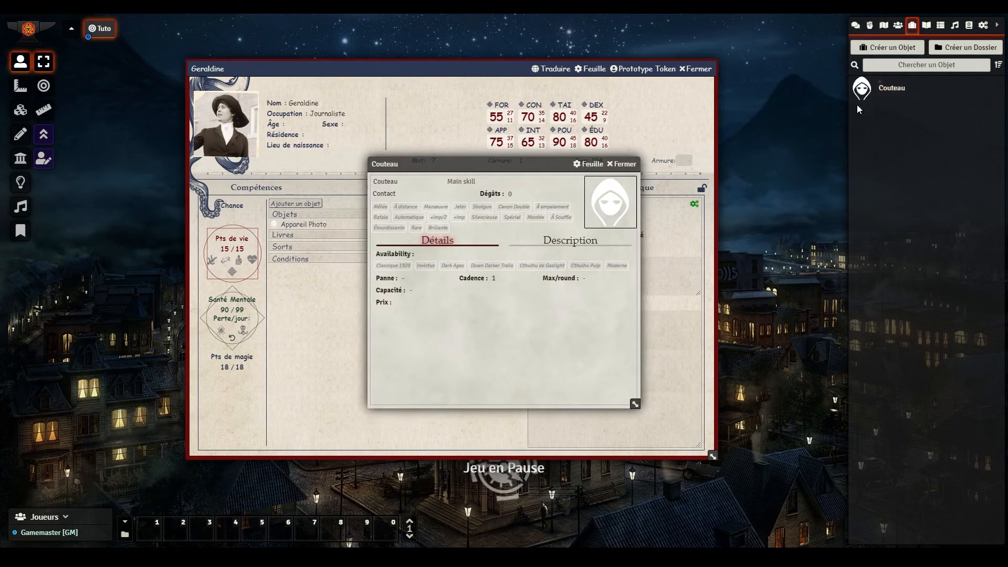
left_click(613, 165)
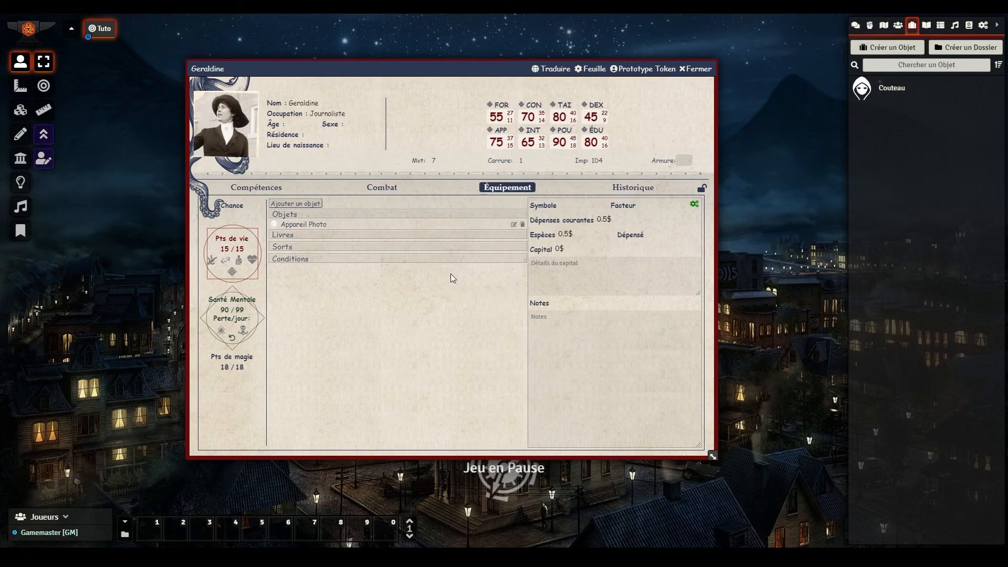
Check the Couteau entry among the investigator's melee weapons under Combat, and return to Équipement.
left_click(382, 187)
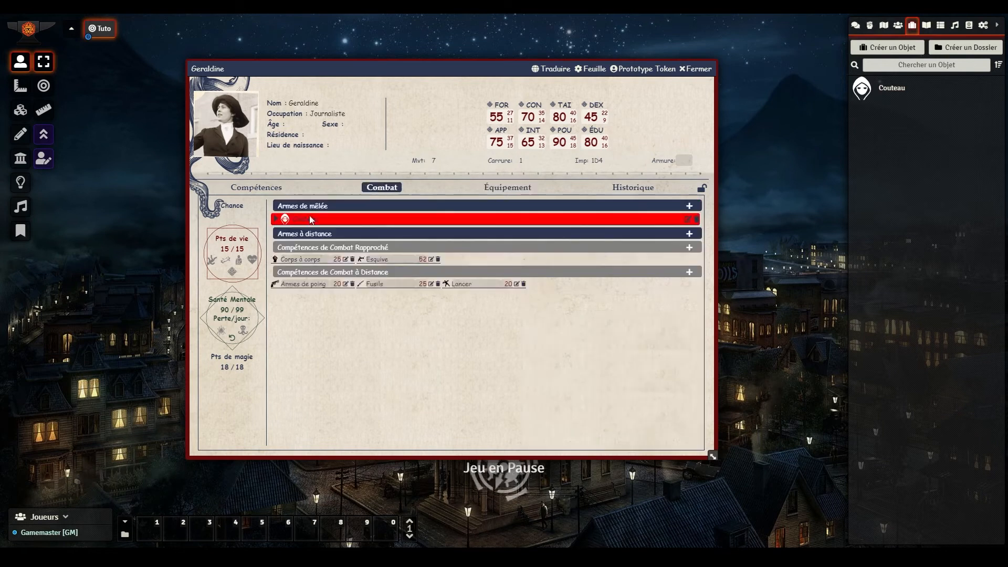
left_click(275, 219)
left_click(275, 219)
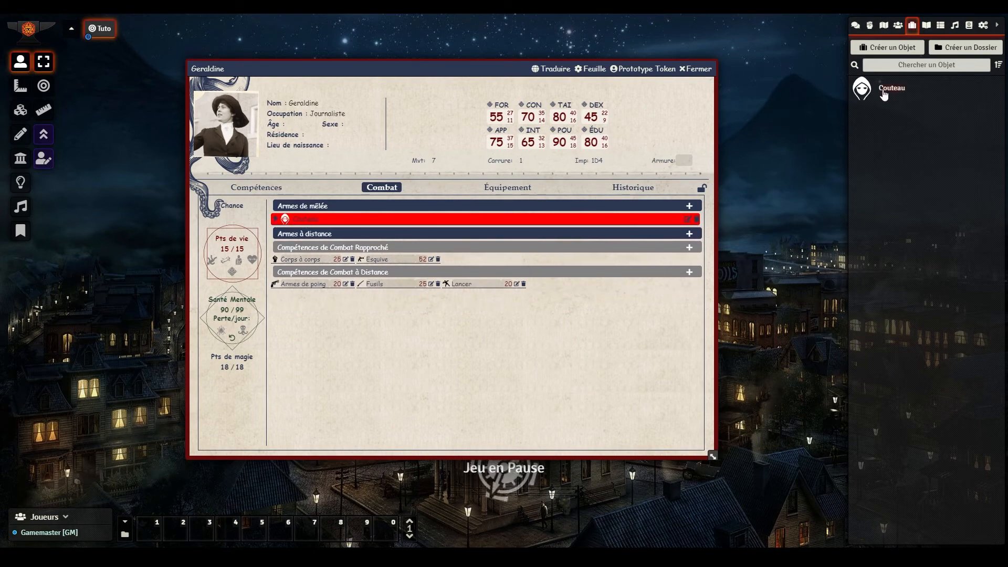
left_click(505, 192)
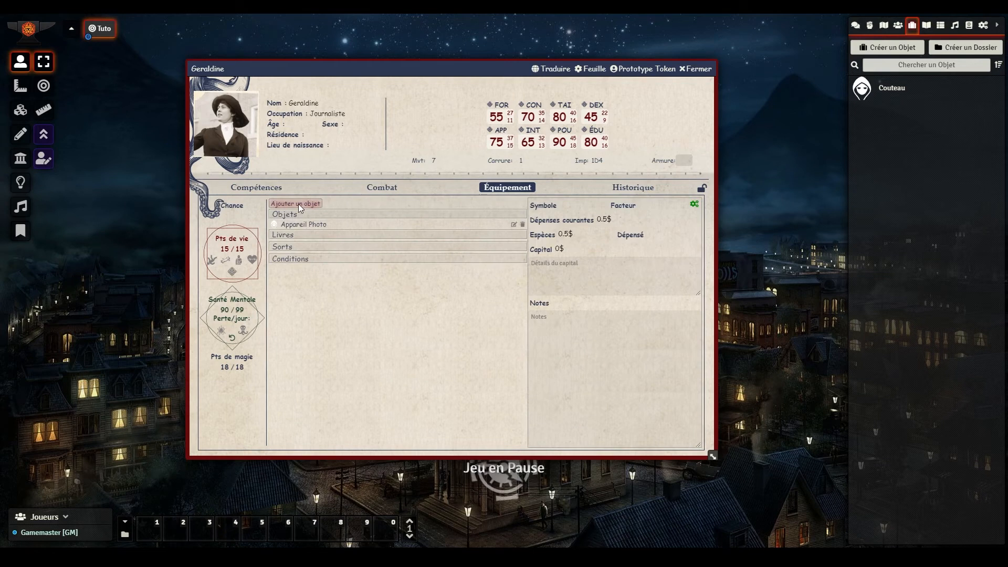
Add a Historique section named Description containing the text "Jeune journaliste", and lock the investigator's sheet.
left_click(631, 190)
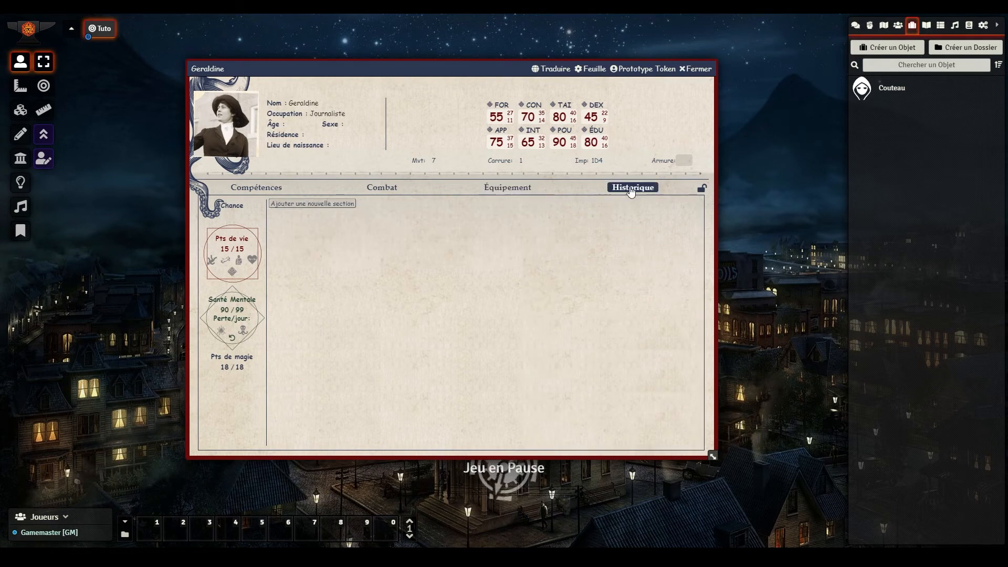
left_click(320, 202)
left_click(322, 214)
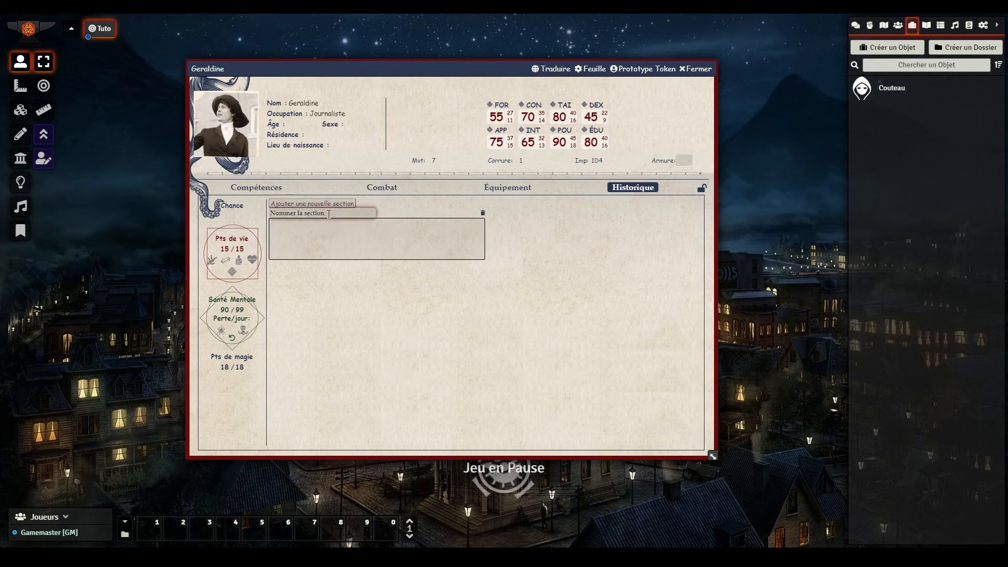
type("Desc")
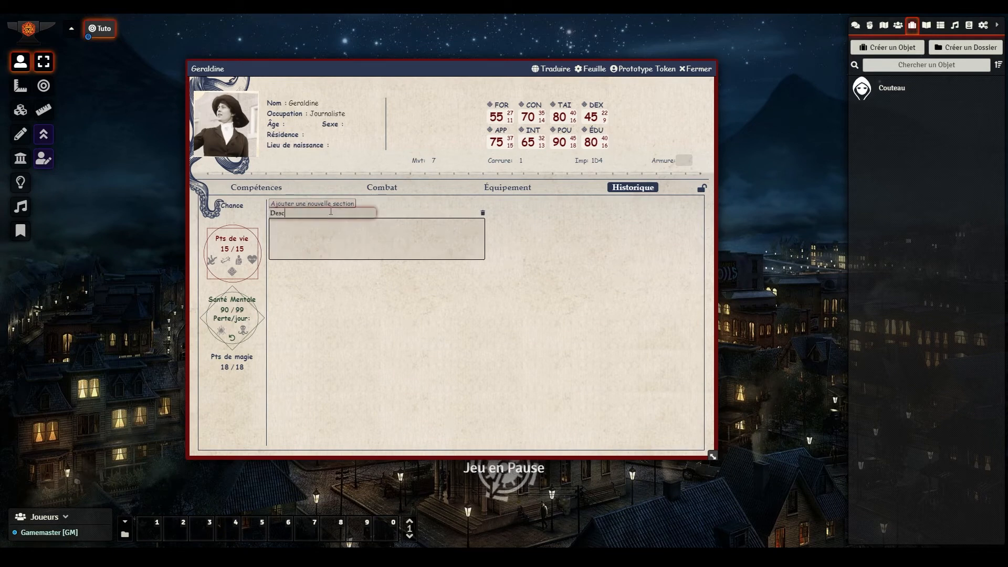
type("ription")
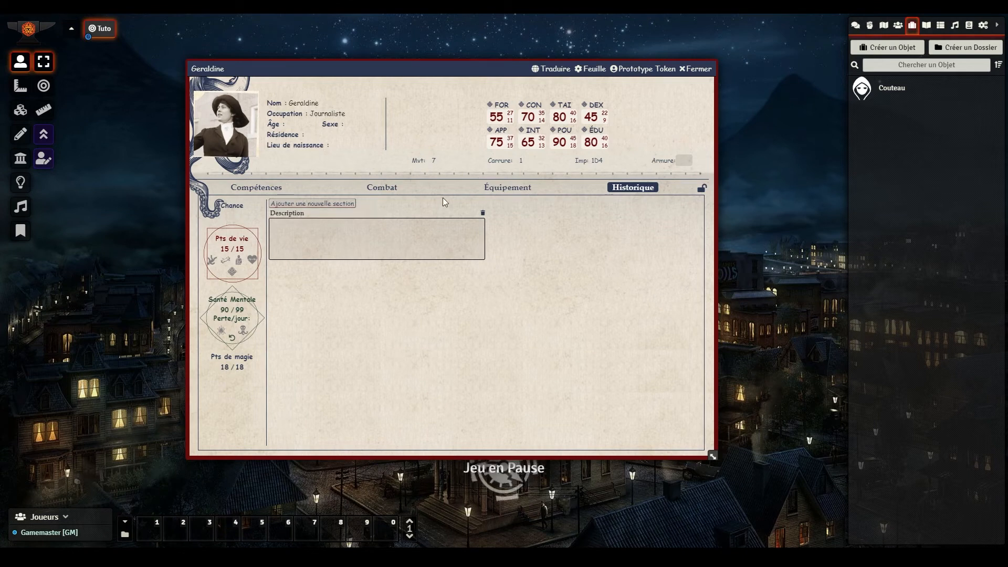
left_click(407, 227)
type("Jeune")
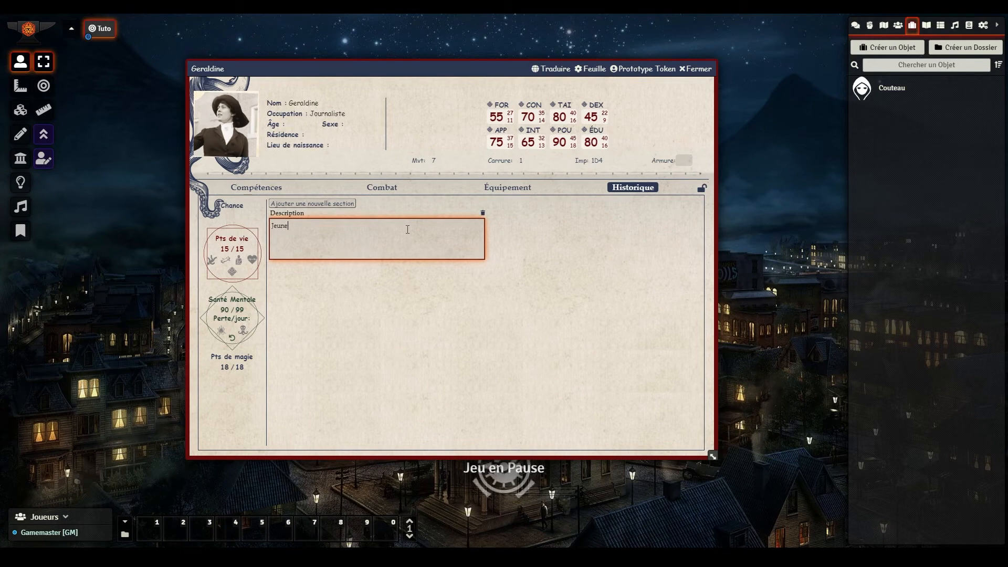
type("rnaliste")
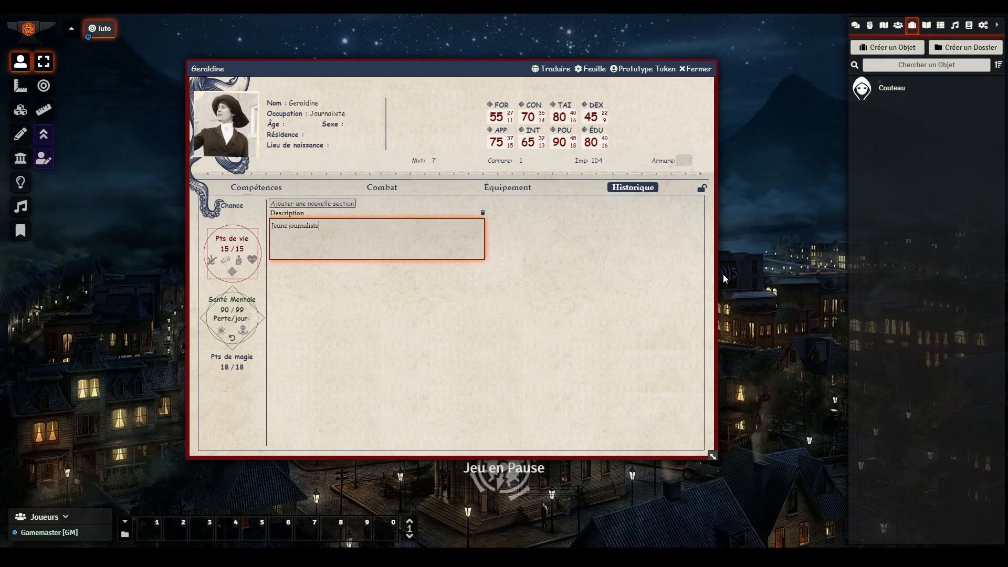
left_click(611, 243)
left_click(702, 187)
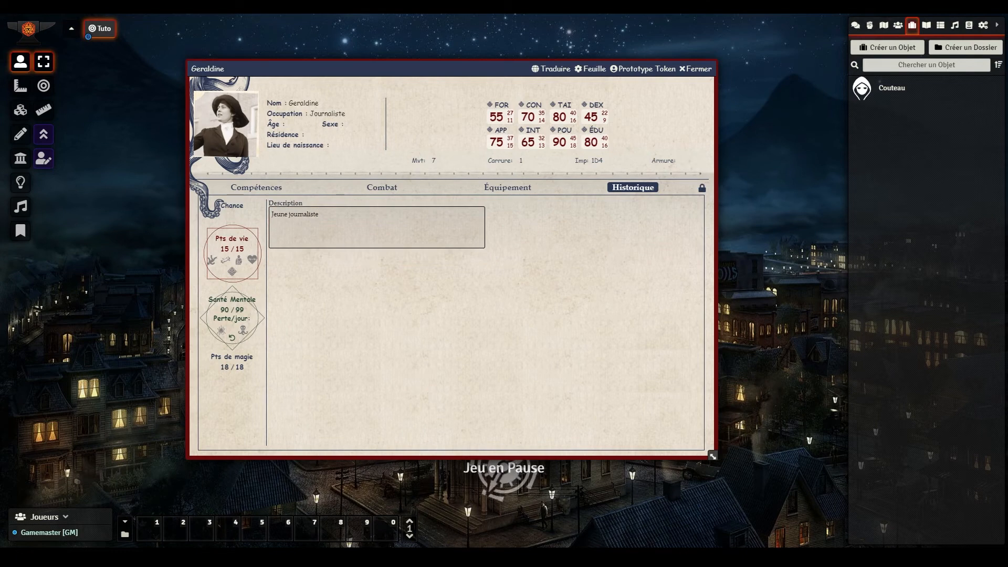
Set the investigator's Âge to 25 and Sexe to F.
left_click(292, 124)
type("25")
left_click(354, 129)
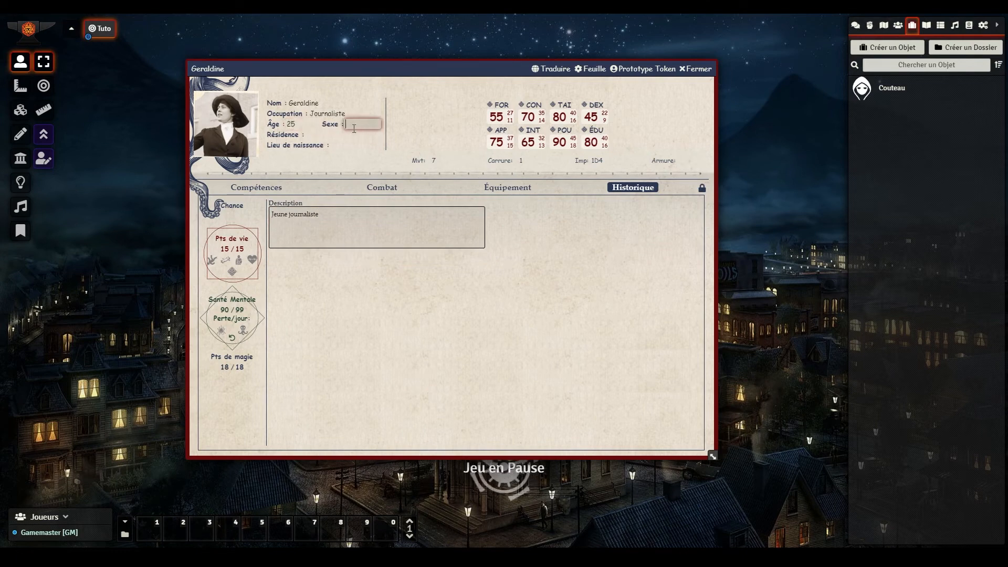
type("F")
left_click(334, 138)
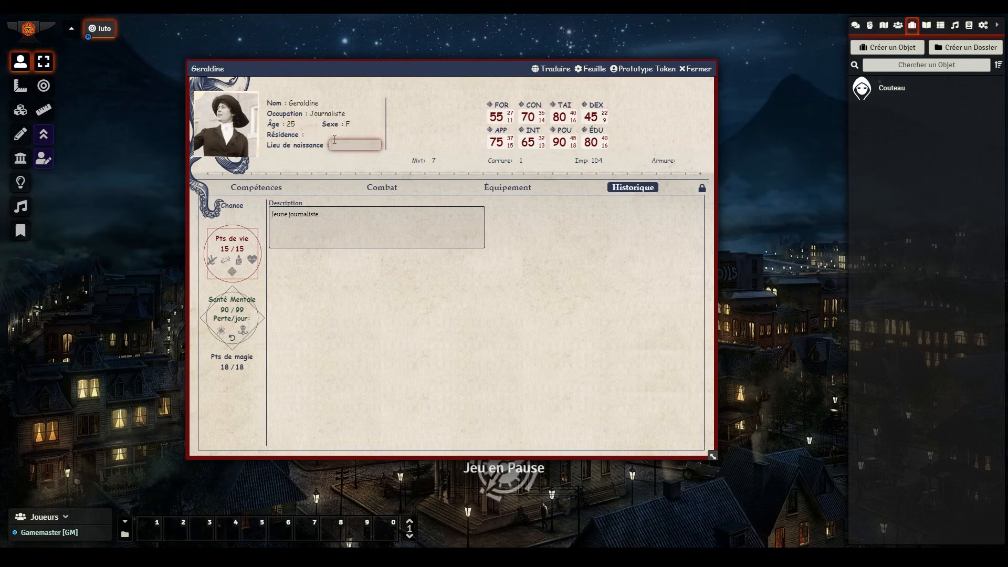
left_click(336, 143)
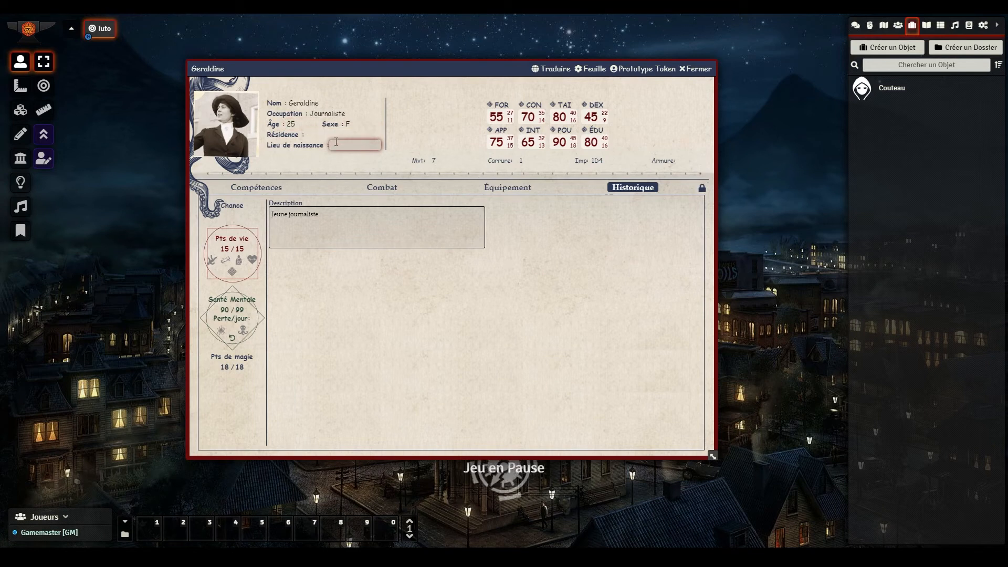
Roll a blind Baratin test at Ordinaire difficulty with Dés Bonus at +1, with the chat log displayed.
left_click(382, 188)
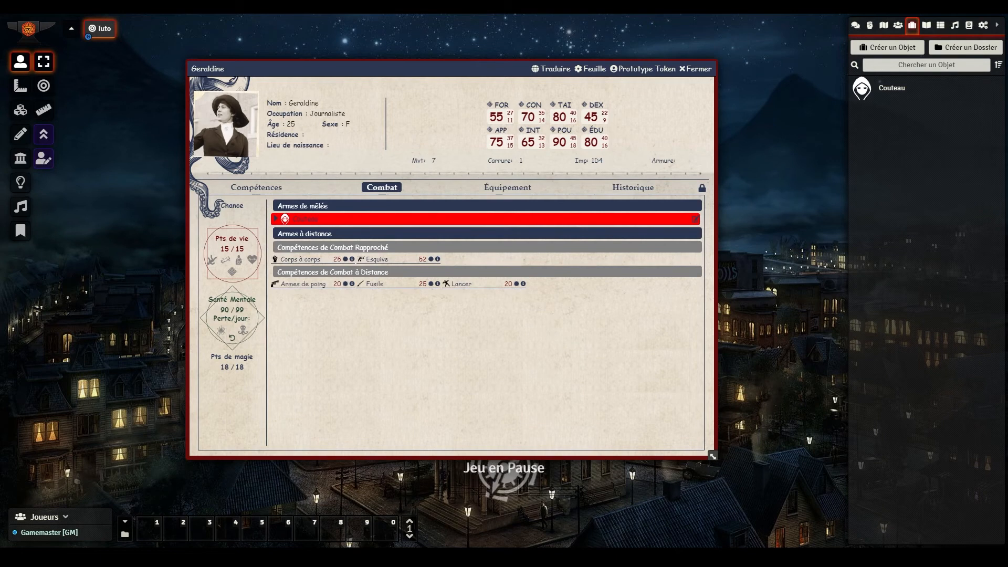
left_click(856, 27)
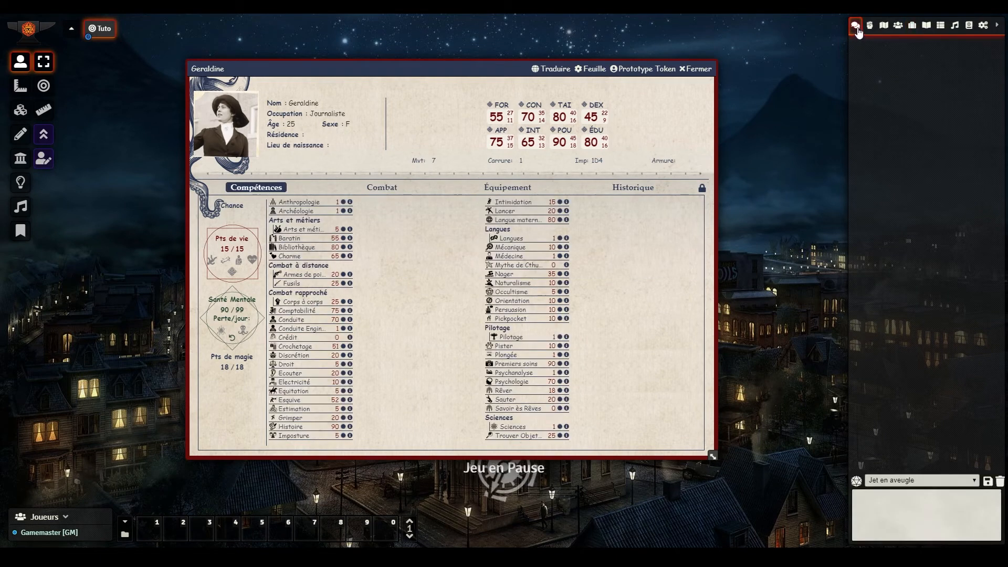
left_click(290, 239)
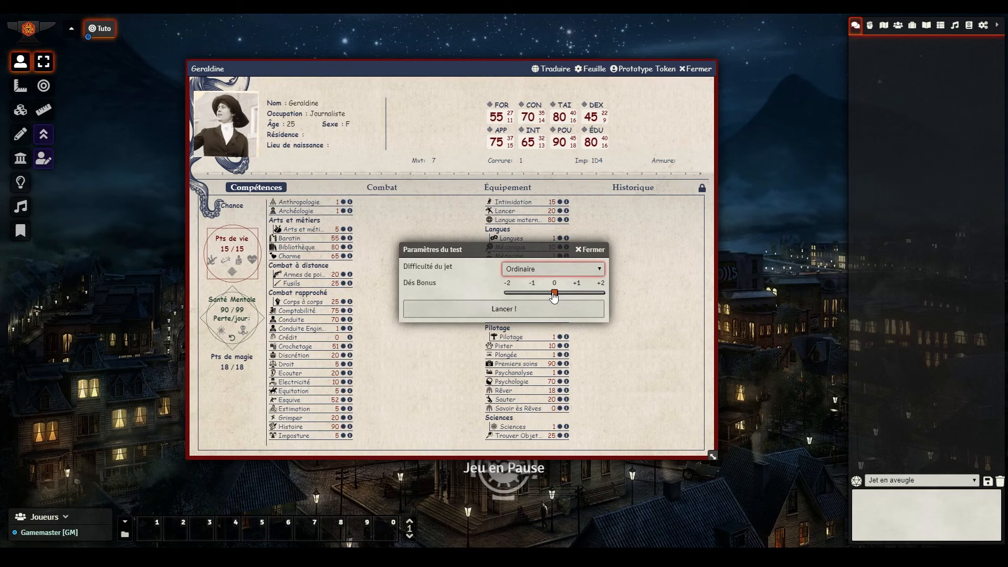
left_click_drag(554, 296, 576, 295)
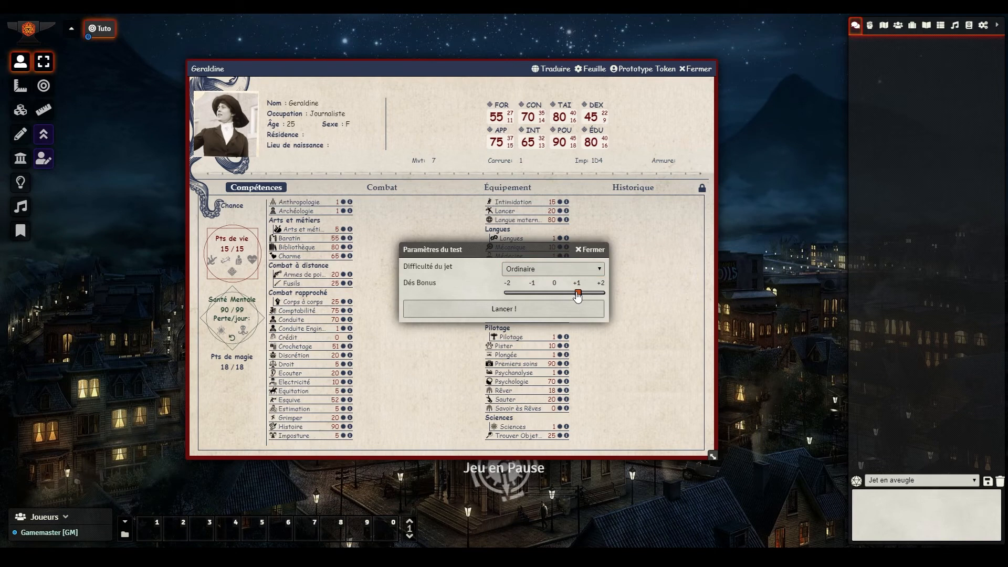
left_click(527, 314)
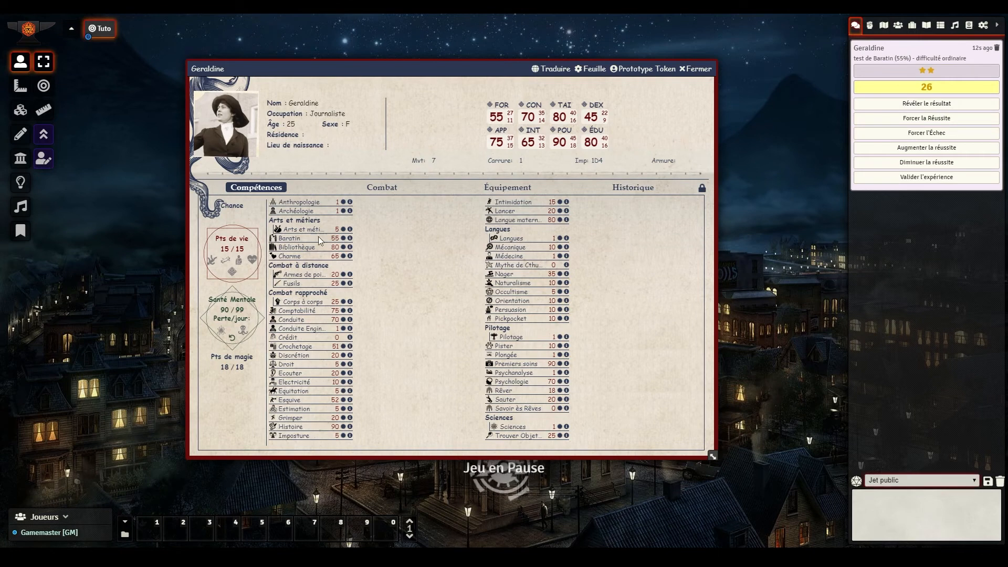
Roll a public Baratin test at Ordinaire difficulty with Dés Bonus at +1.
left_click(289, 238)
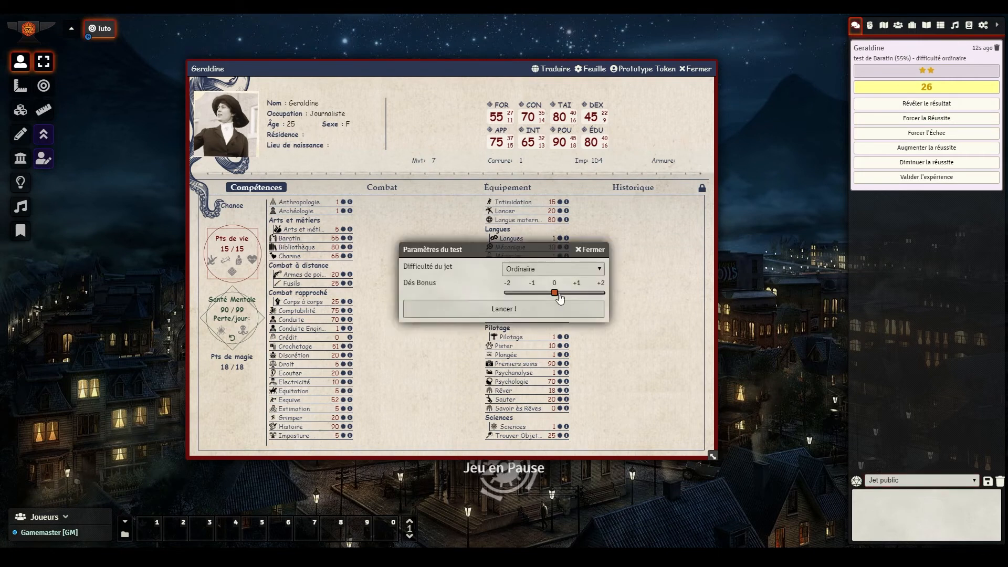
left_click(585, 293)
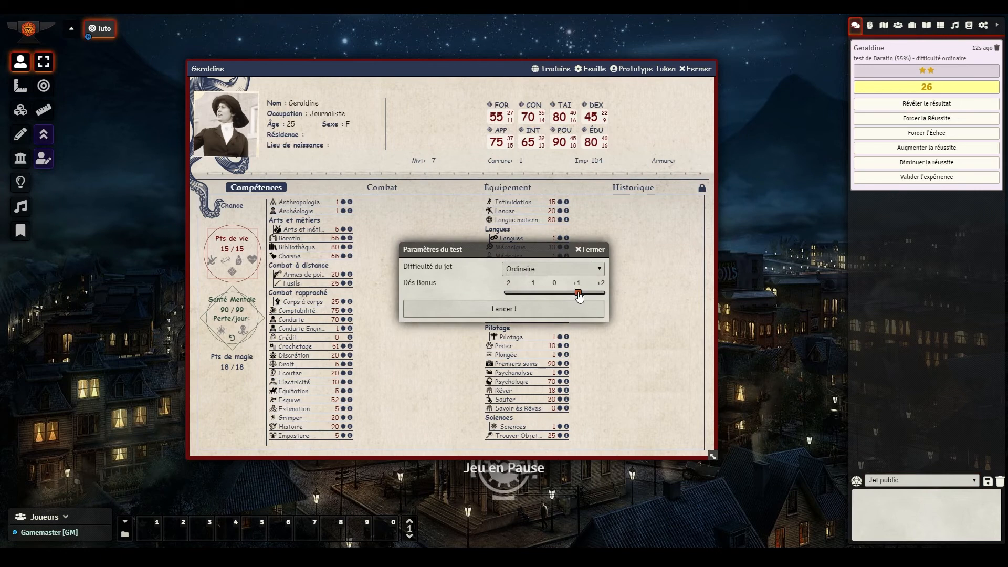
left_click(521, 311)
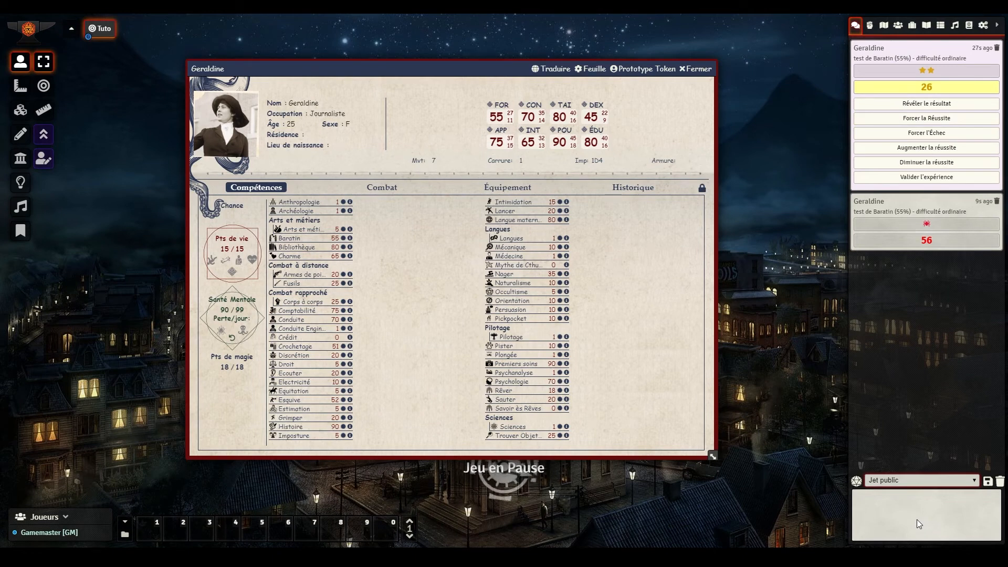
Examine the dice details of the first Baratin test in the chat log and force its failure.
left_click(927, 71)
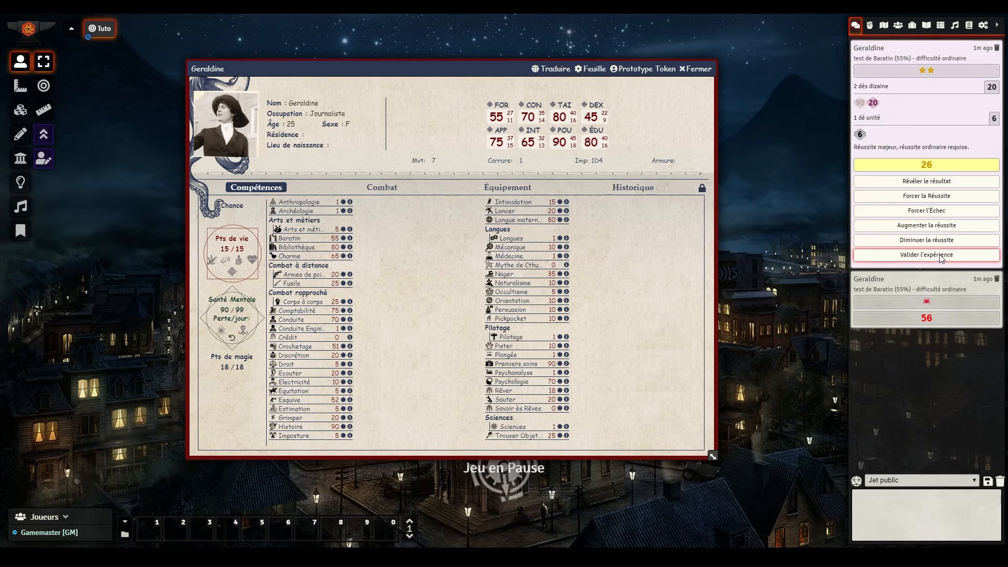
left_click(920, 211)
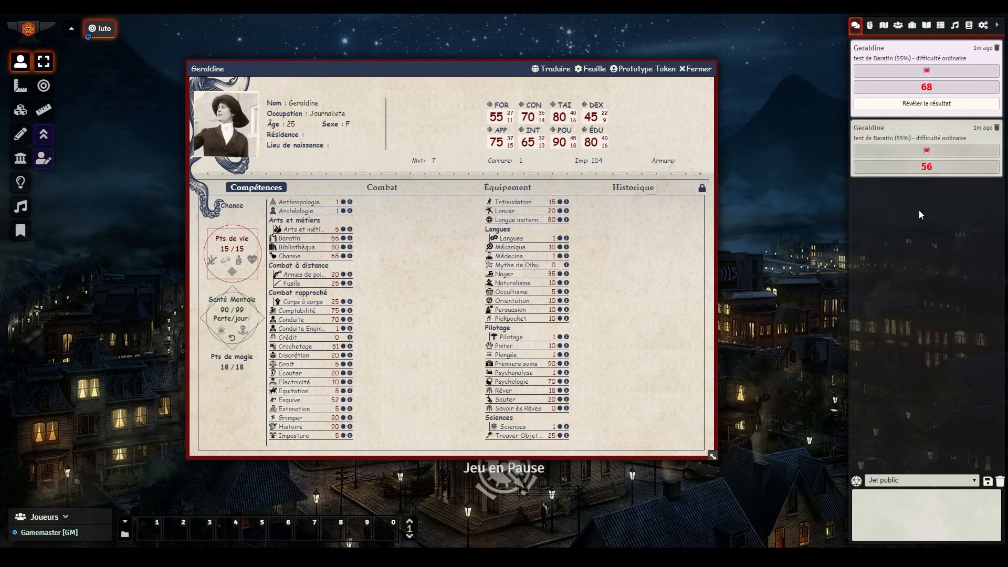
right_click(927, 135)
left_click(927, 134)
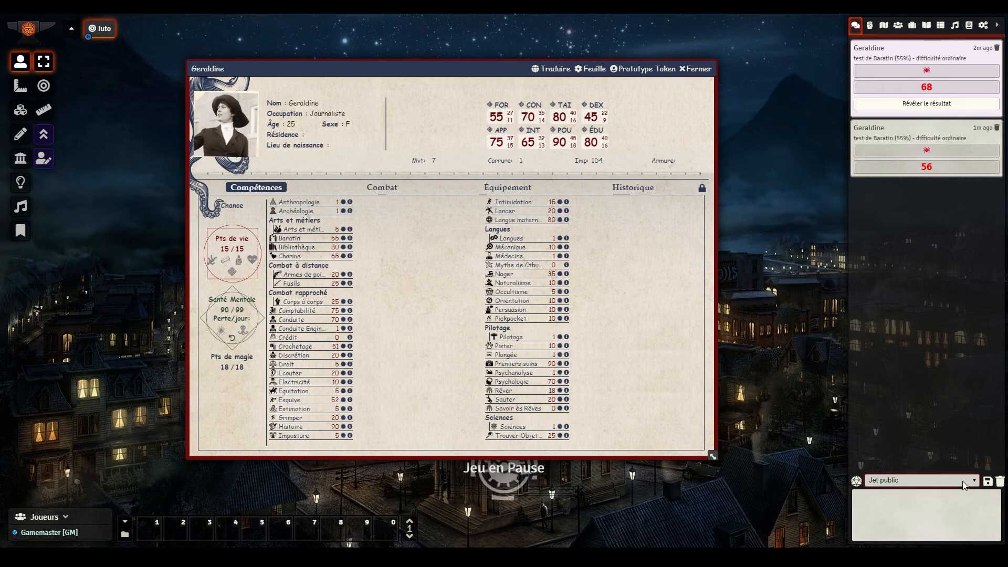
Set the roll mode to Jet en aveugle, roll another Baratin test at Ordinaire difficulty, and collapse its dice details.
left_click(914, 516)
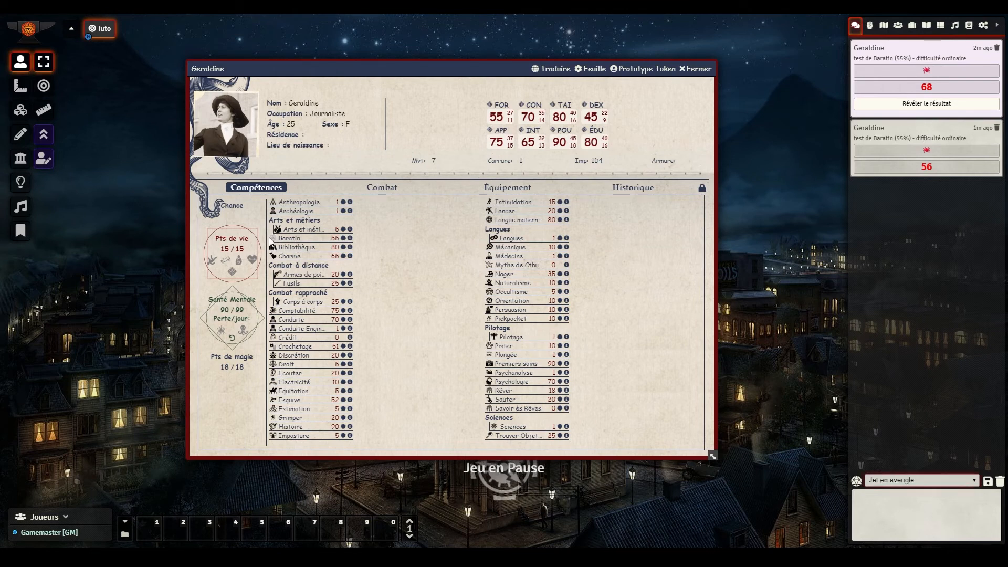
left_click(288, 238)
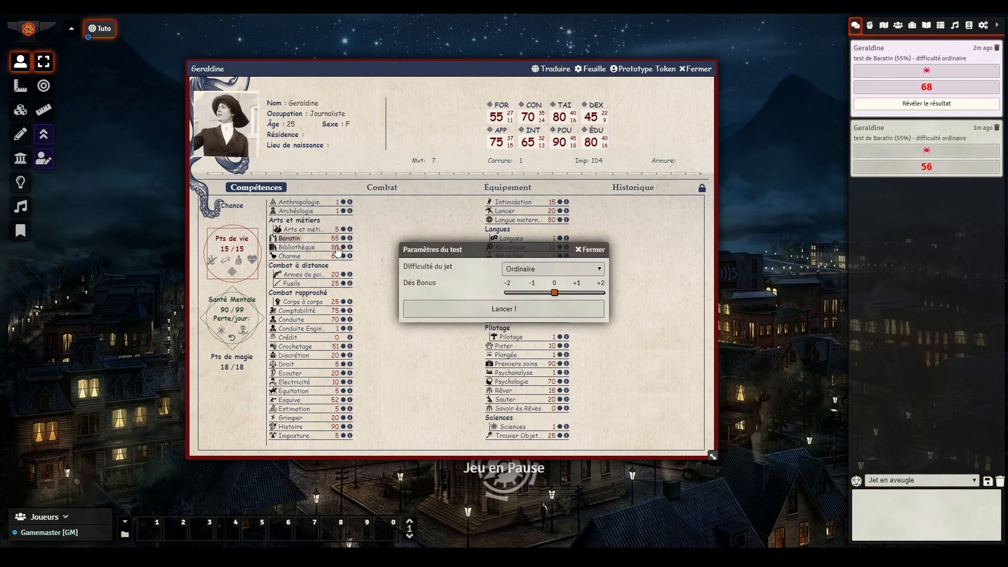
left_click(533, 308)
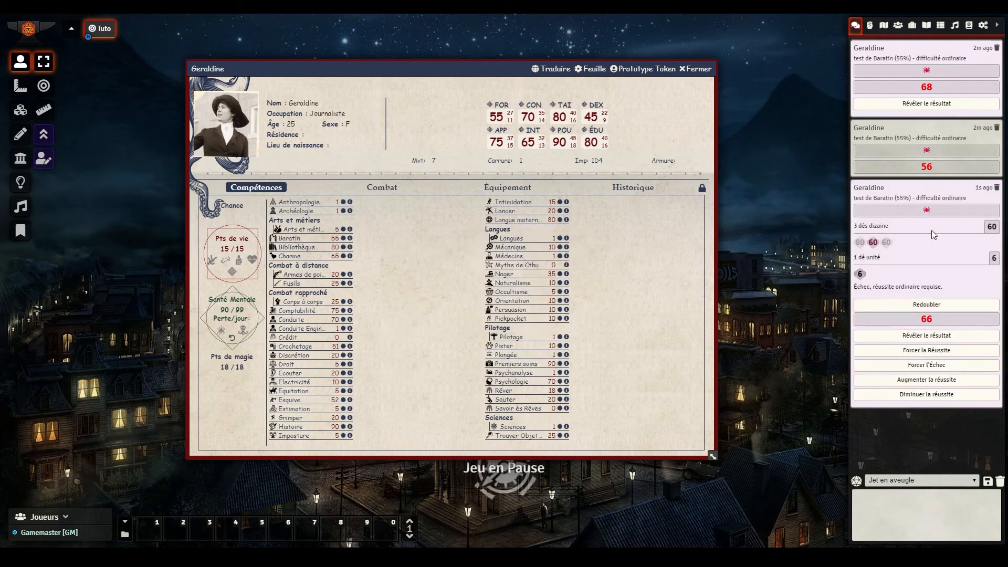
left_click(925, 209)
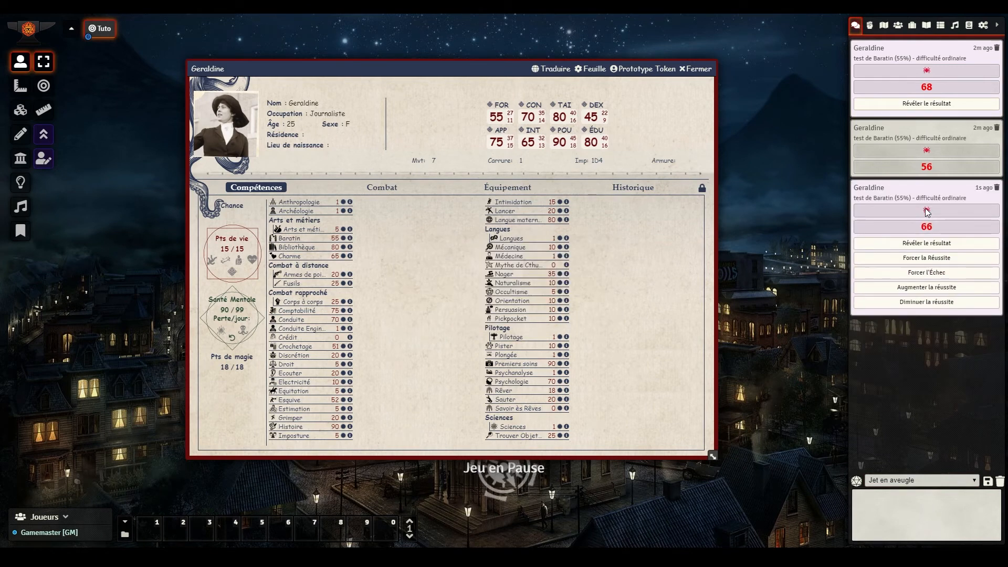
Reveal the latest blind Baratin result and roll another blind Baratin test at Ordinaire difficulty with Dés Bonus at +1.
left_click(930, 243)
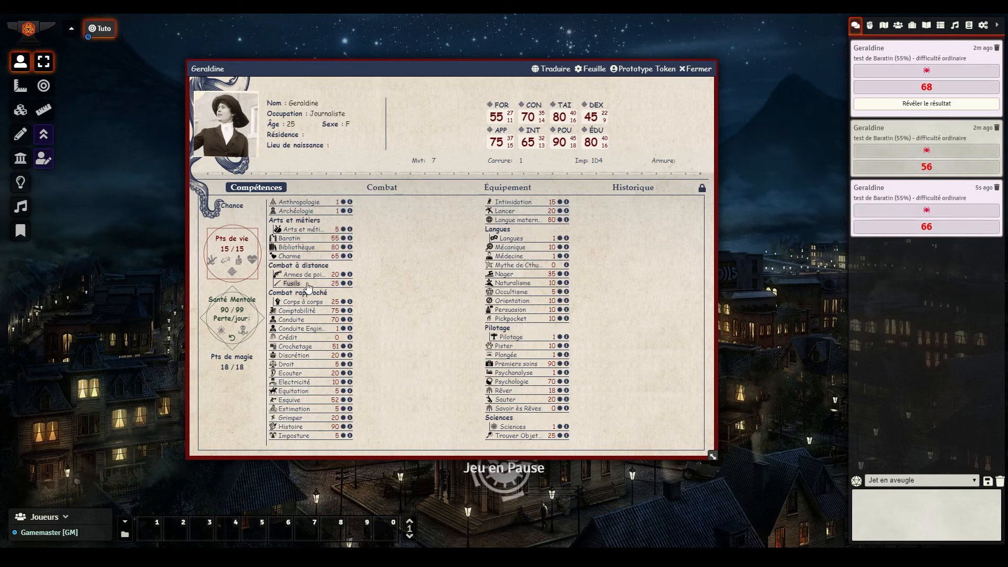
left_click(294, 238)
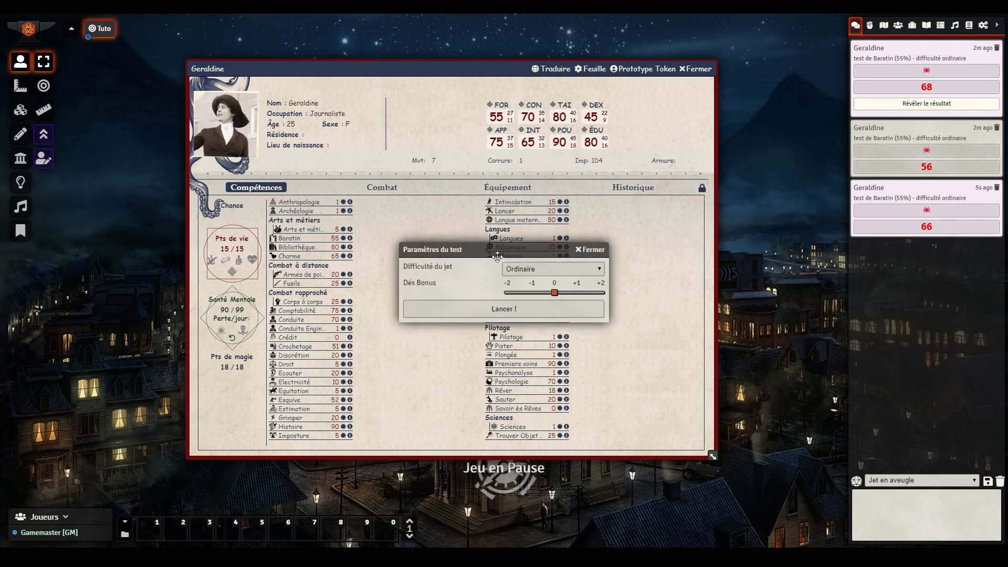
left_click(577, 292)
left_click(540, 317)
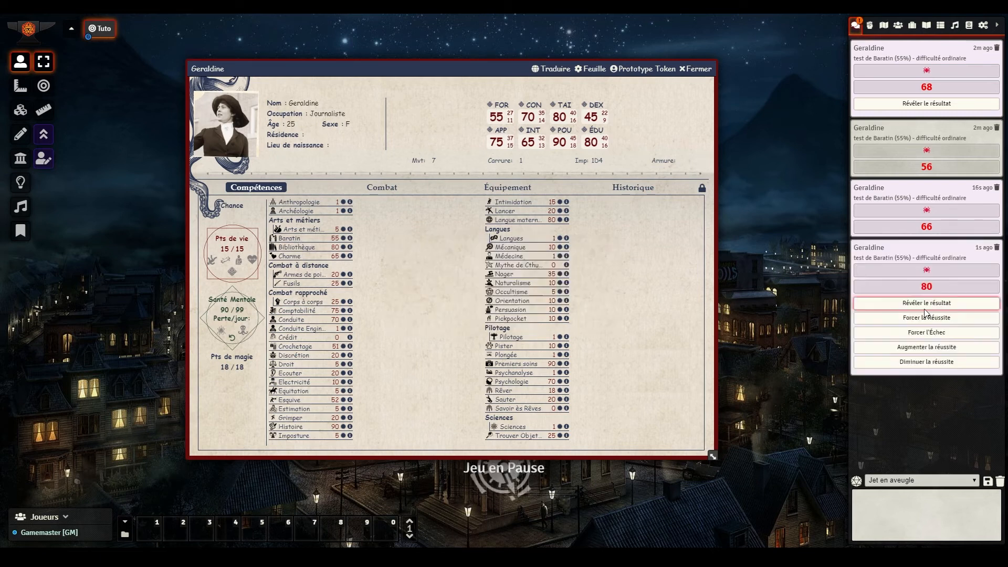
Increase the success level of the newest Baratin test four times, up to a roll of 1.
left_click(928, 352)
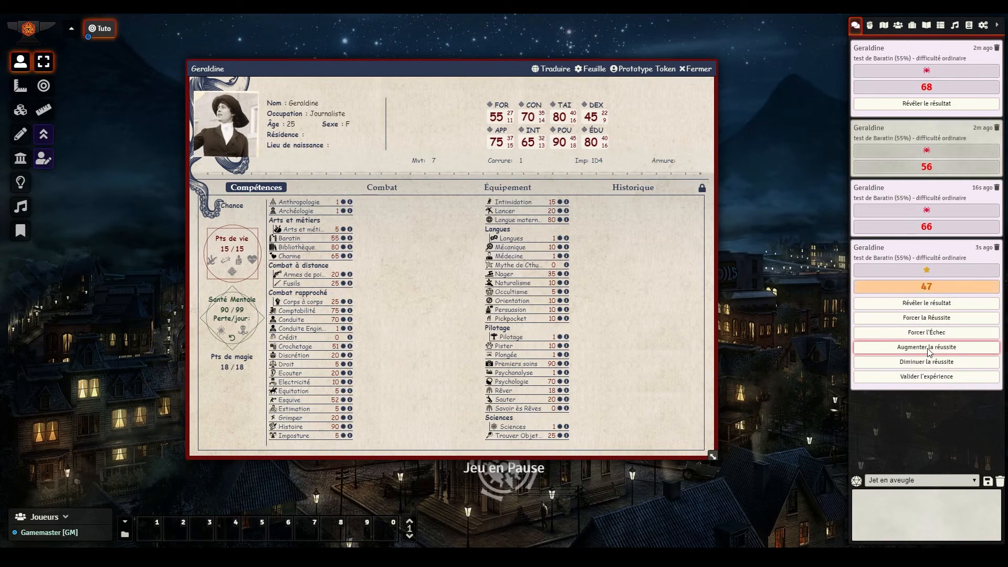
left_click(928, 352)
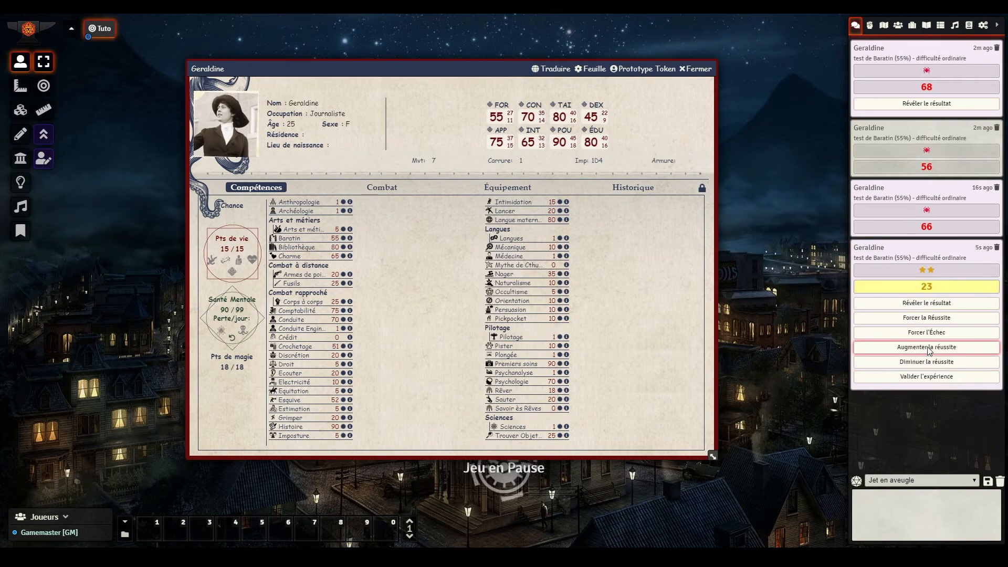
left_click(928, 347)
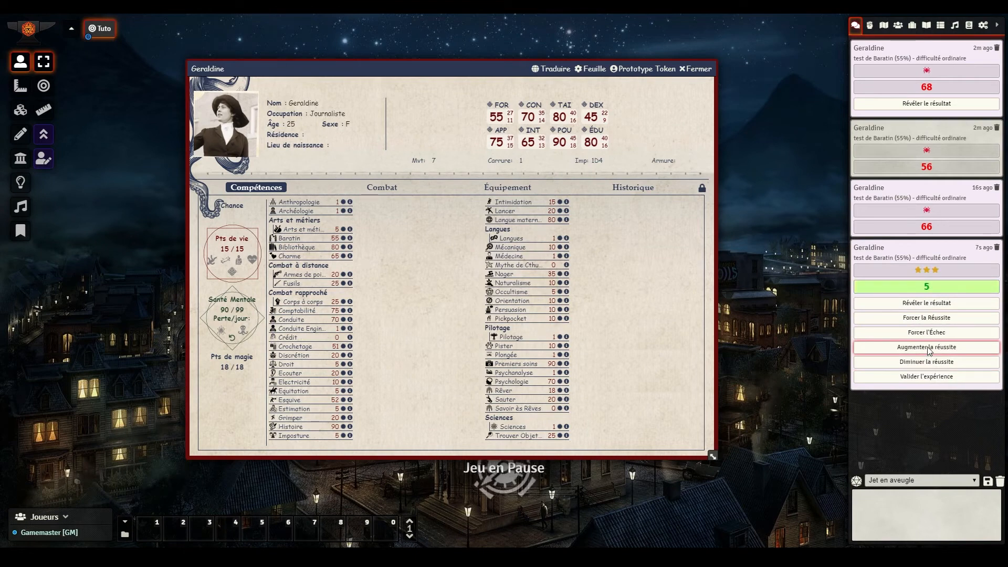
left_click(928, 348)
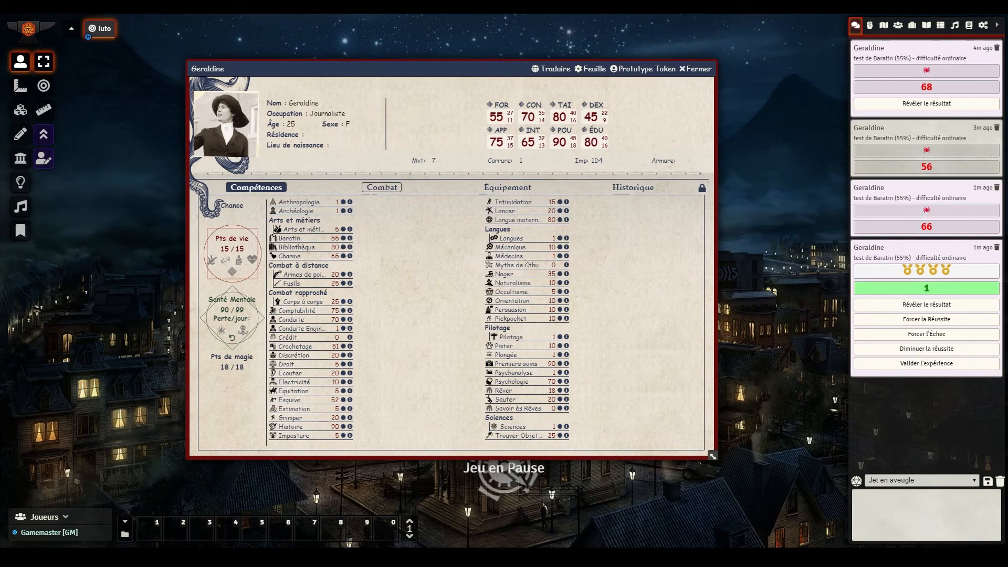
Display the investigator's Combat section and mark the Couteau item from the world's items as a Mêlée weapon.
left_click(396, 188)
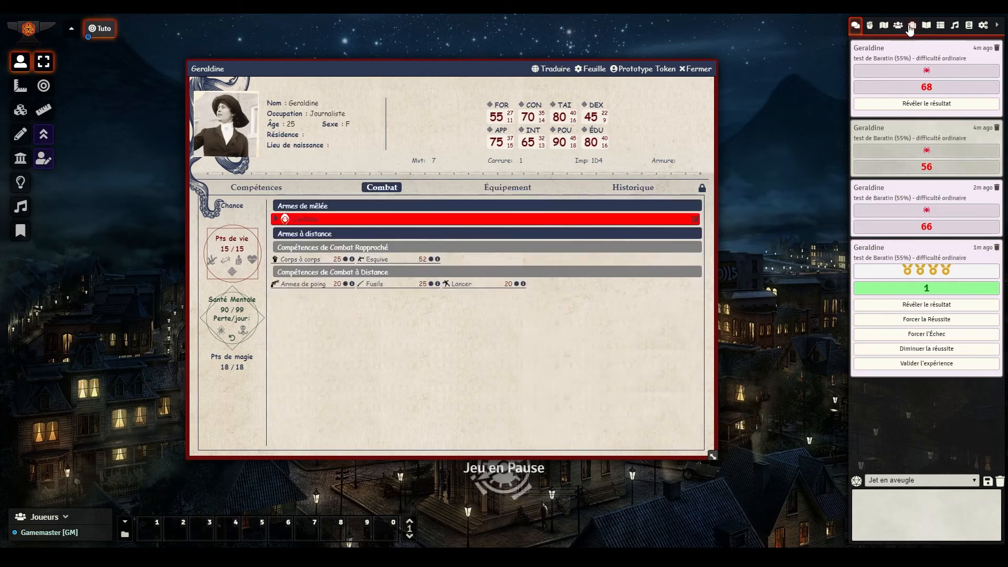
left_click(912, 25)
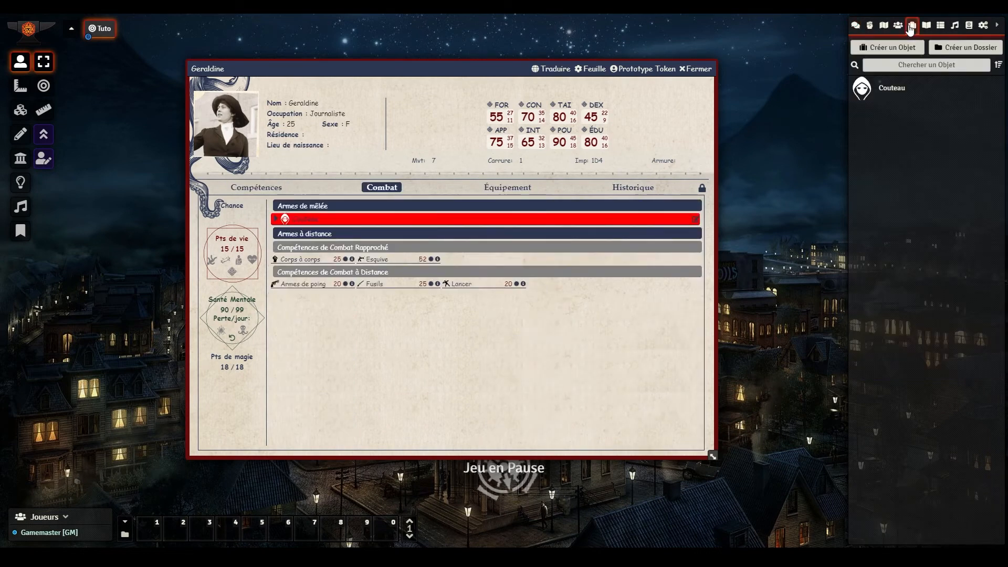
left_click(887, 90)
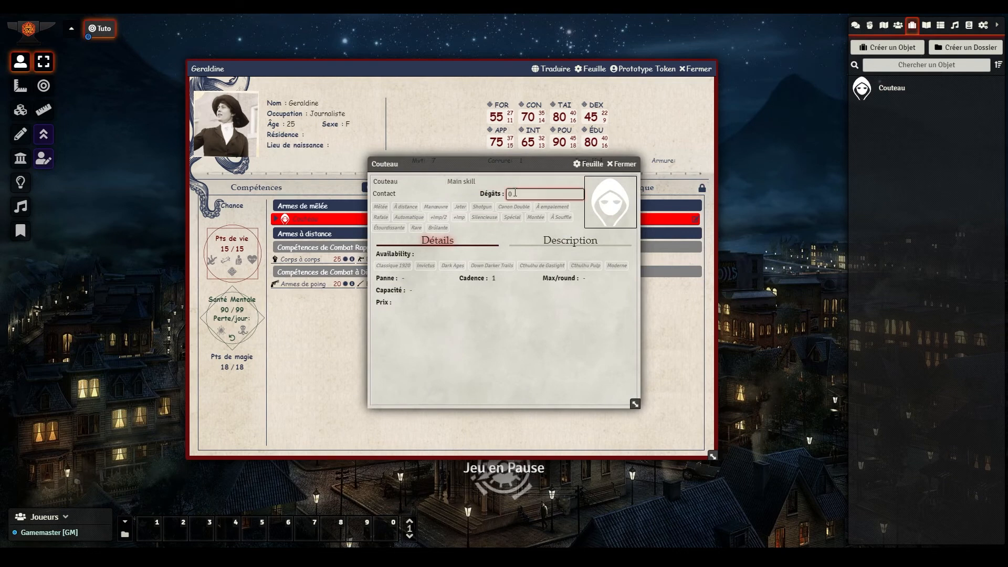
left_click(381, 209)
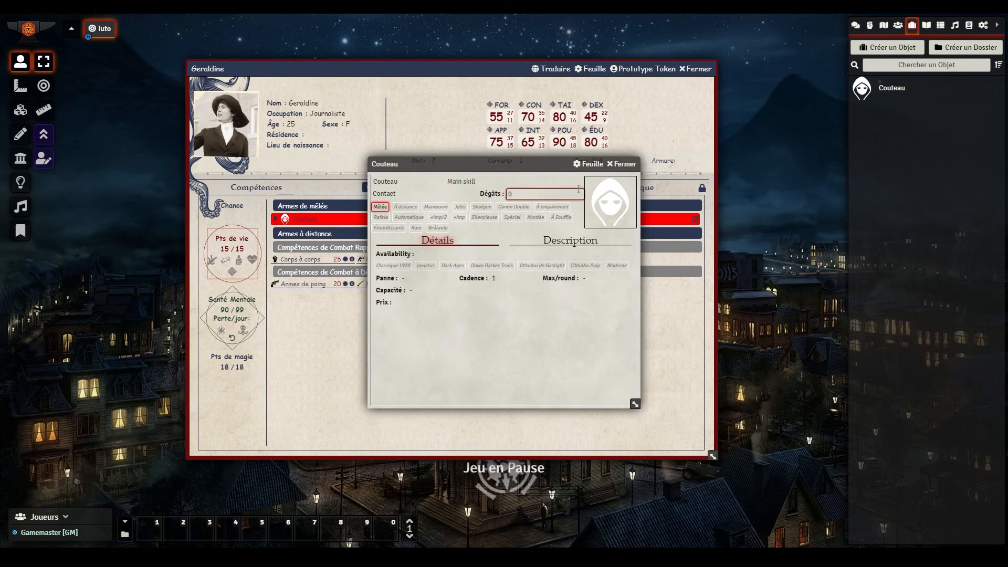
left_click(623, 164)
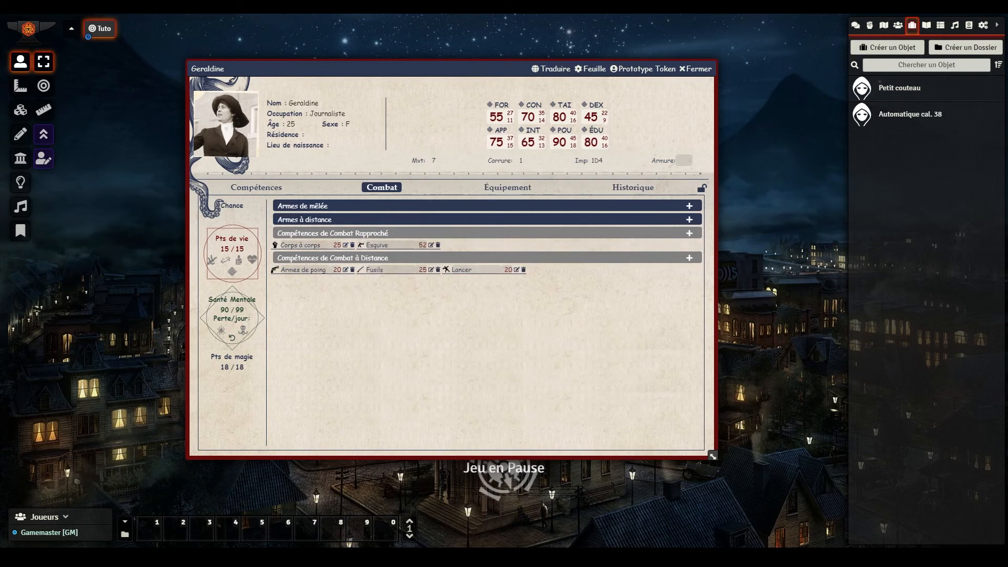
Review the item sheets of the Petit couteau and the Automatique cal. 38, including weapon traits, damage and prices.
left_click(899, 87)
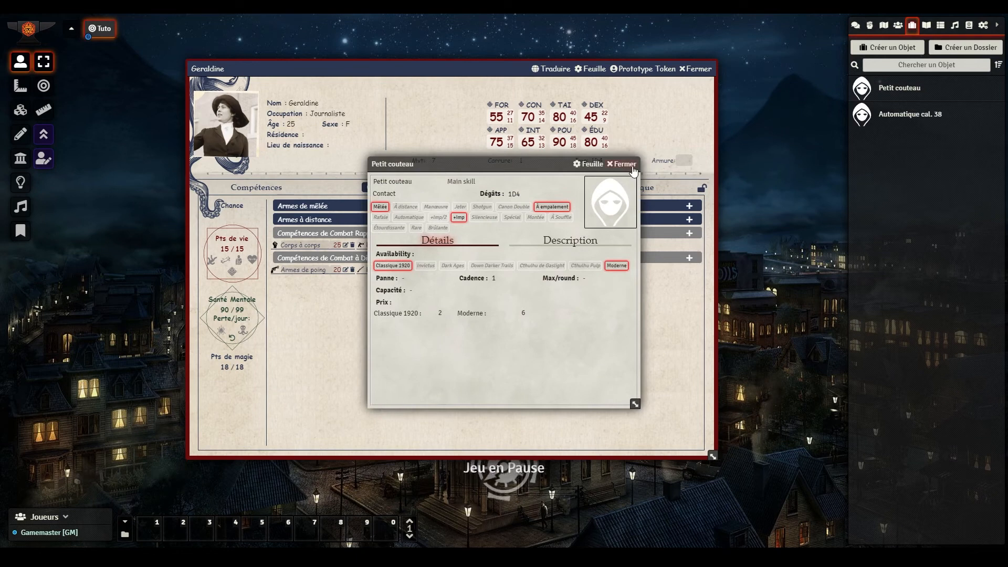
left_click(457, 218)
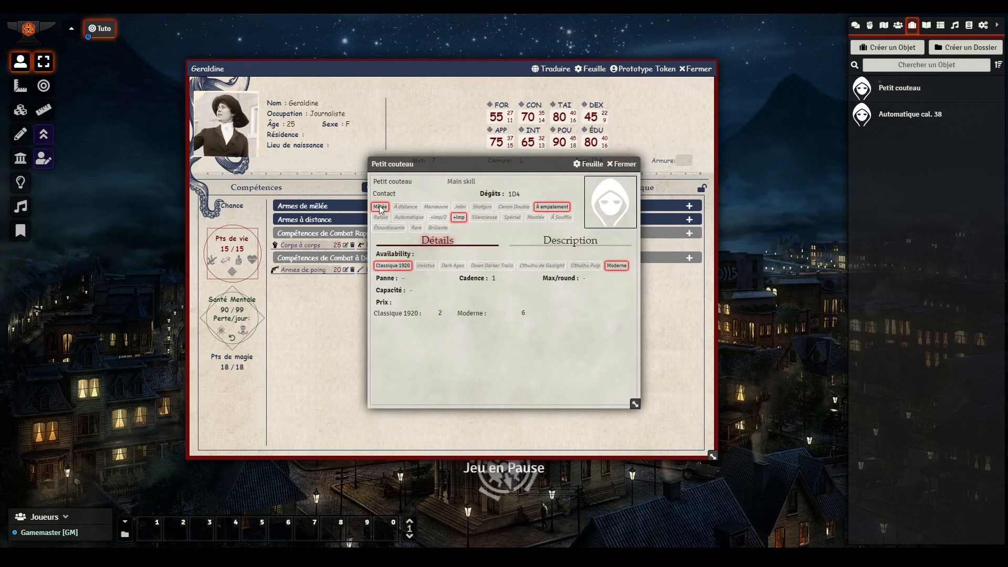
left_click(621, 165)
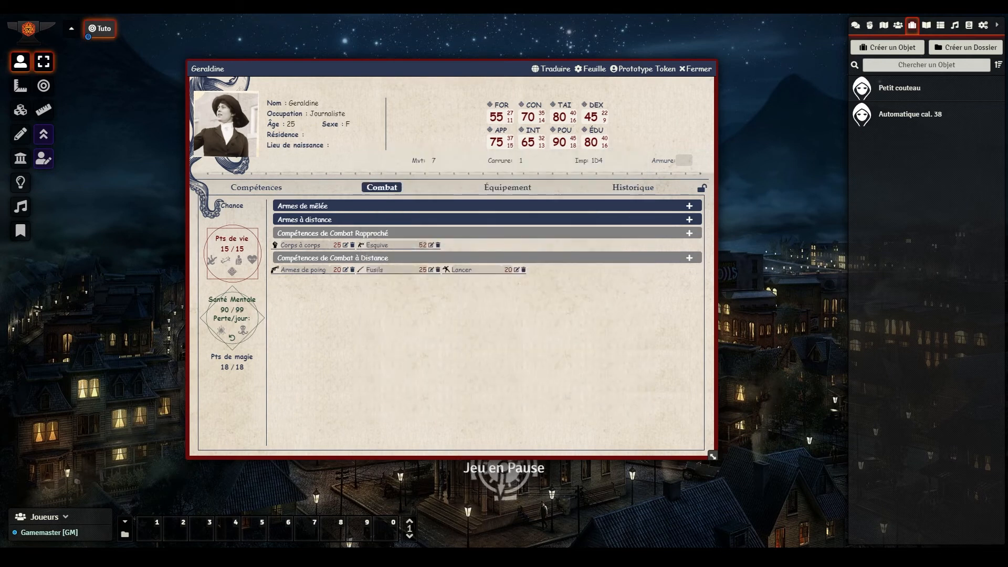
left_click(892, 116)
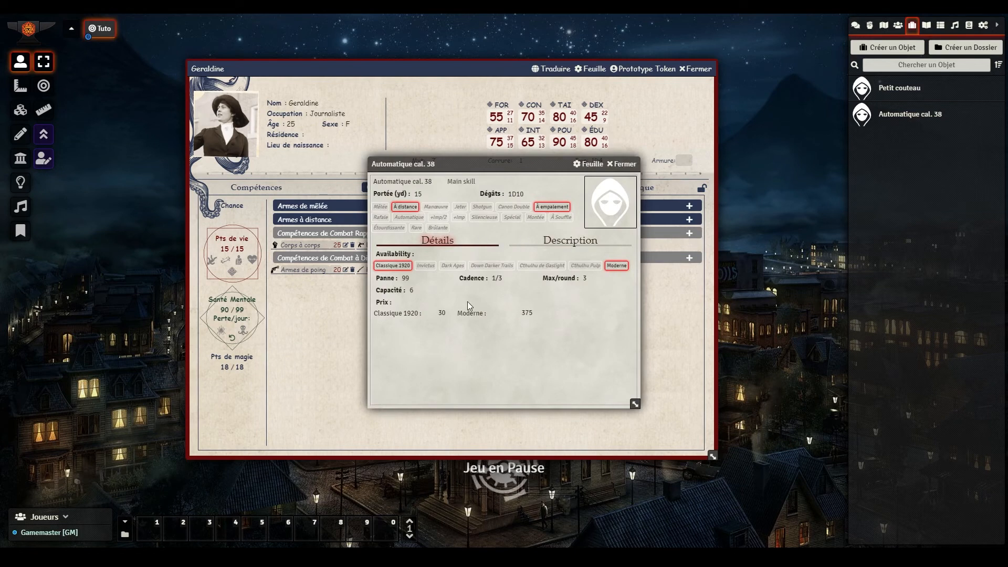
key("Escape")
Add the Automatique cal. 38 and the Petit couteau to the investigator's weapons.
left_click_drag(892, 118, 576, 231)
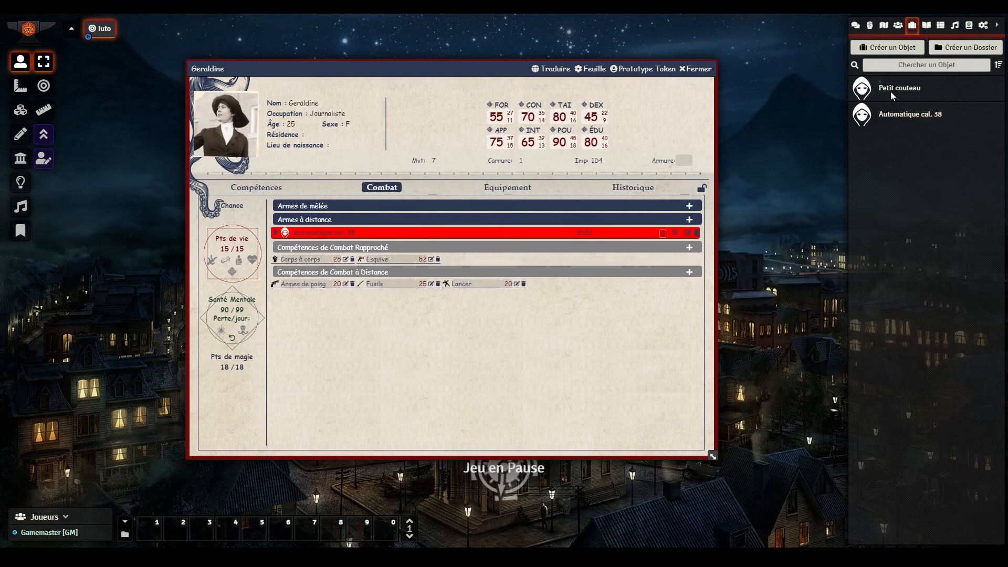
left_click_drag(894, 92, 410, 269)
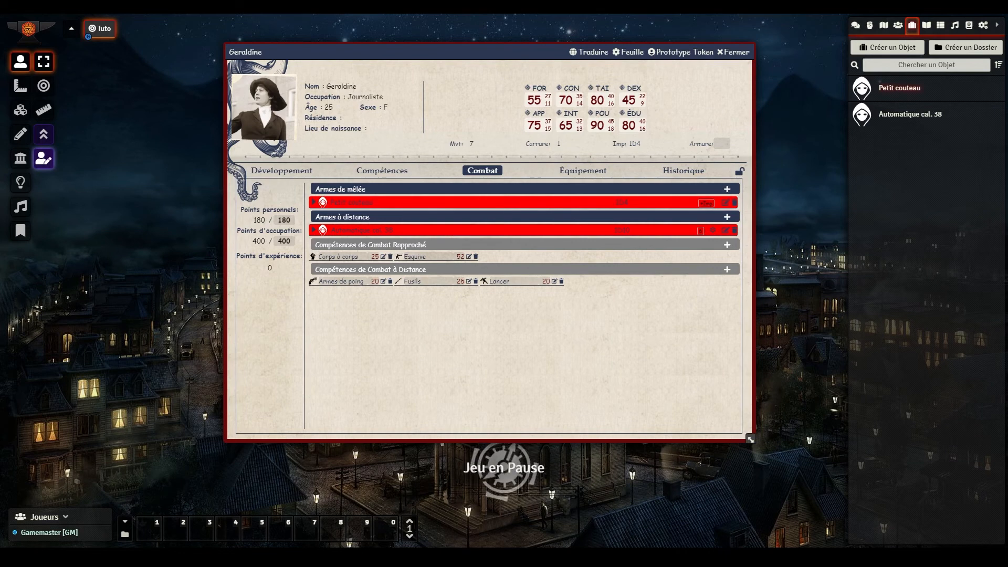
Set the Petit couteau item's main skill to Corps à corps and replace the knife in the investigator's melee weapons with the updated item.
left_click(892, 92)
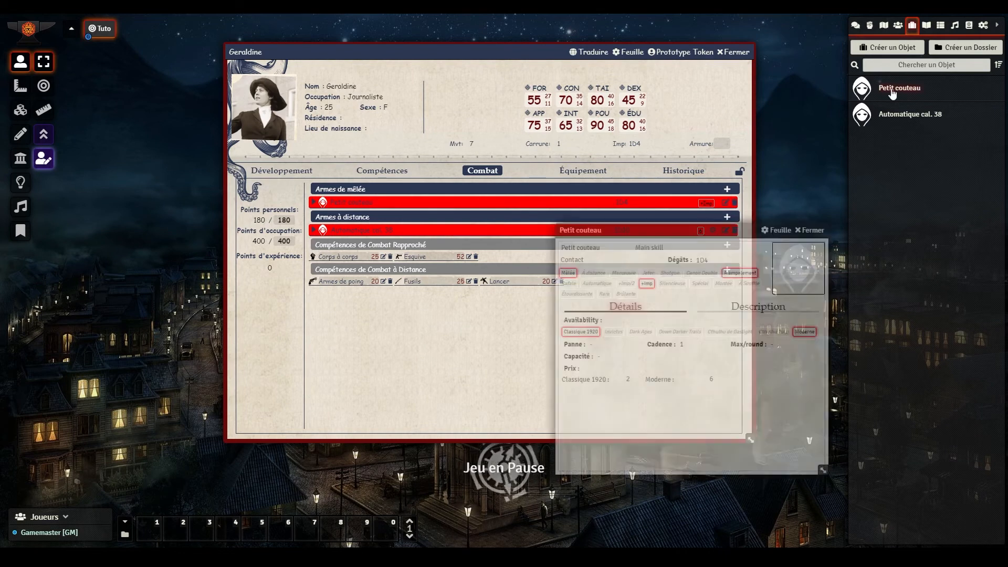
left_click(664, 248)
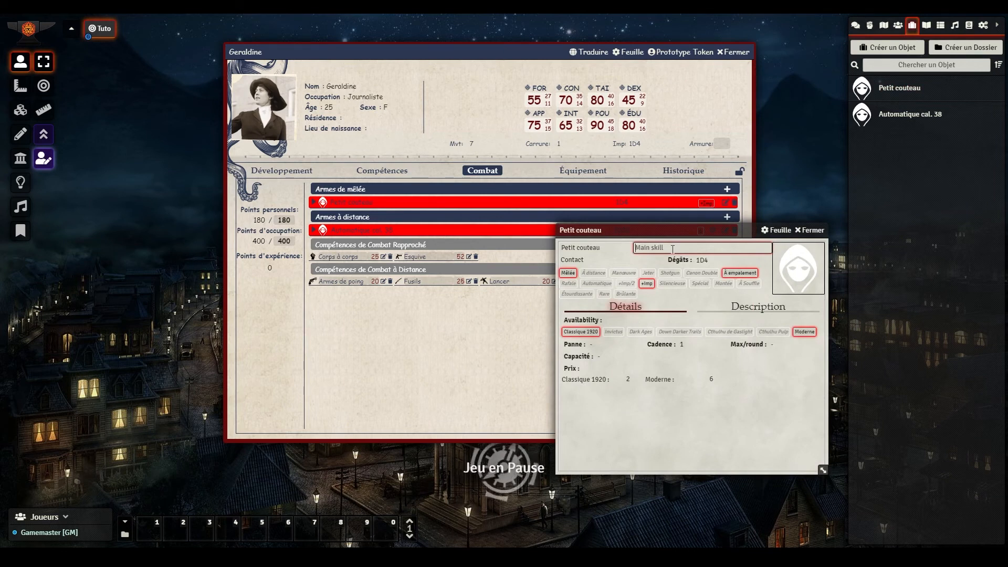
type("Corps à corps")
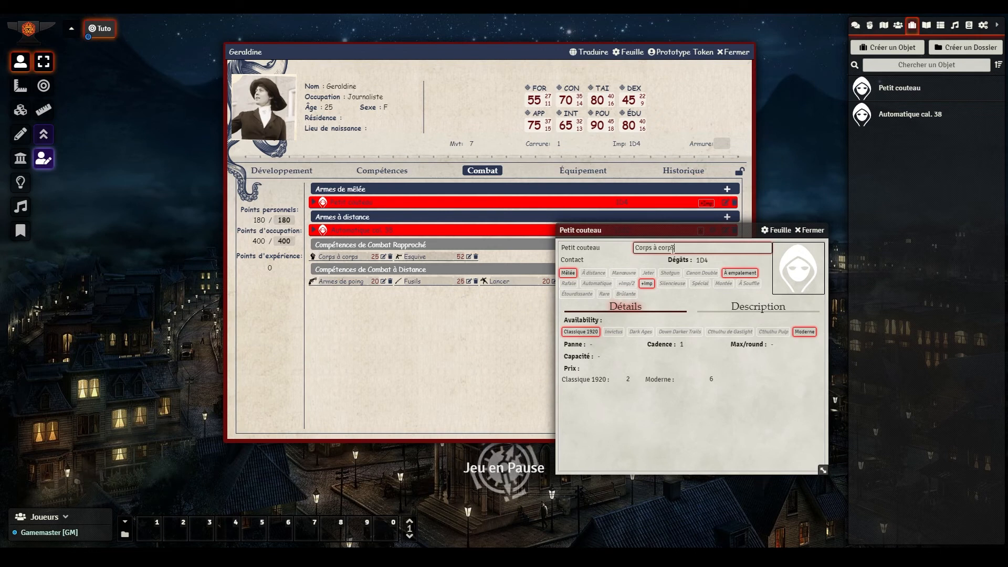
left_click(811, 230)
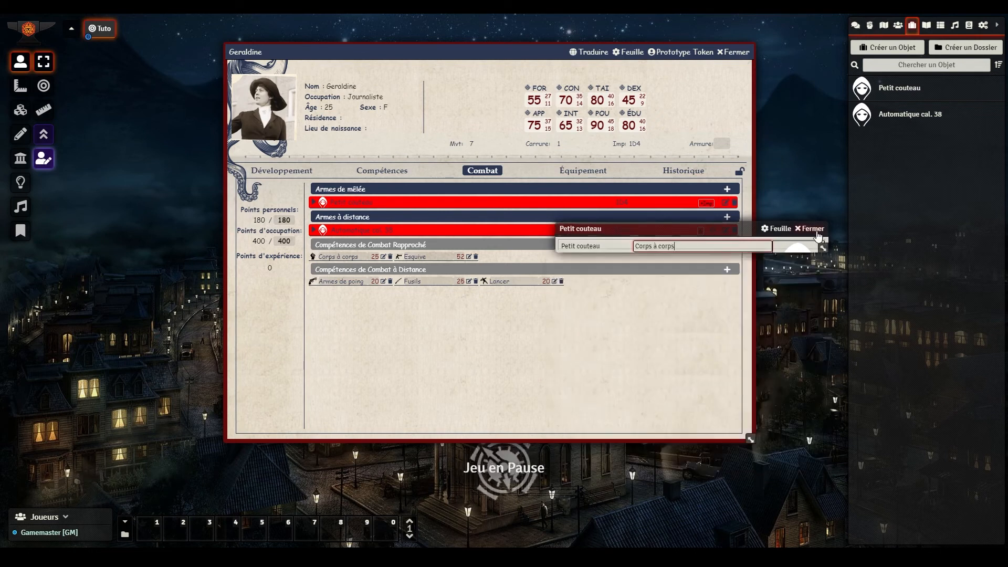
left_click_drag(899, 92, 597, 207)
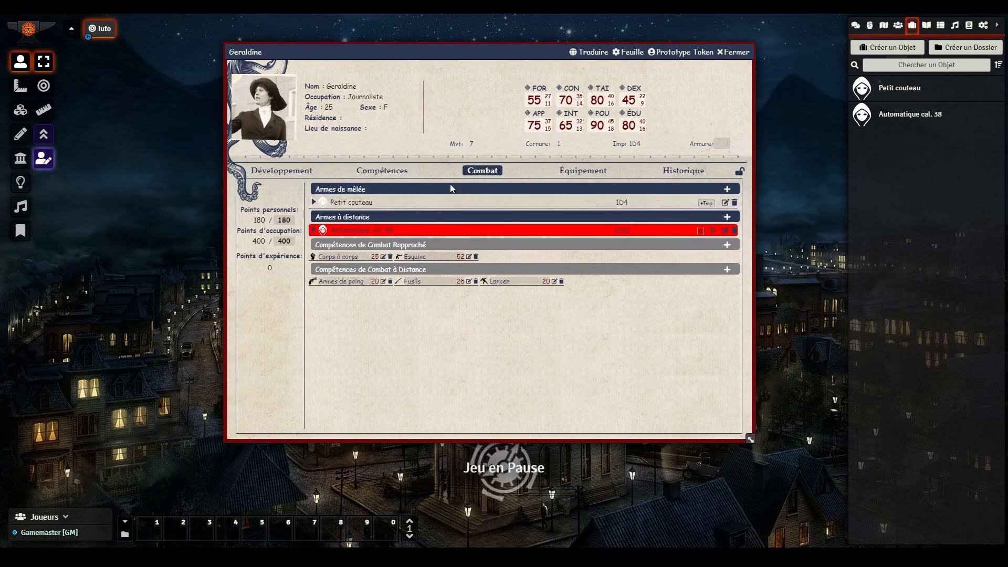
Set the Automatique cal. 38's main skill to Armes de poing and replace the pistol in the investigator's ranged weapons with the updated item.
left_click(426, 231)
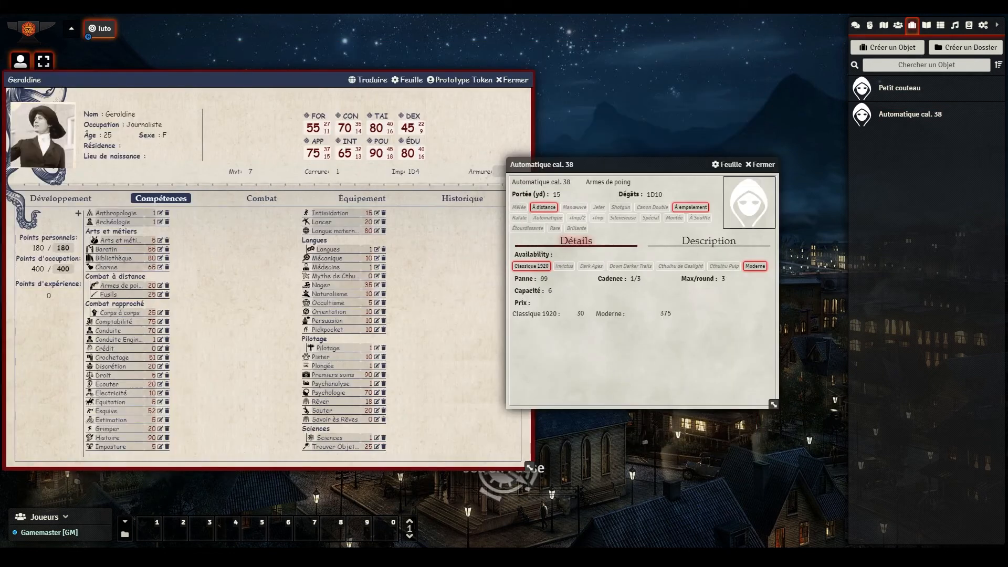
left_click(781, 151)
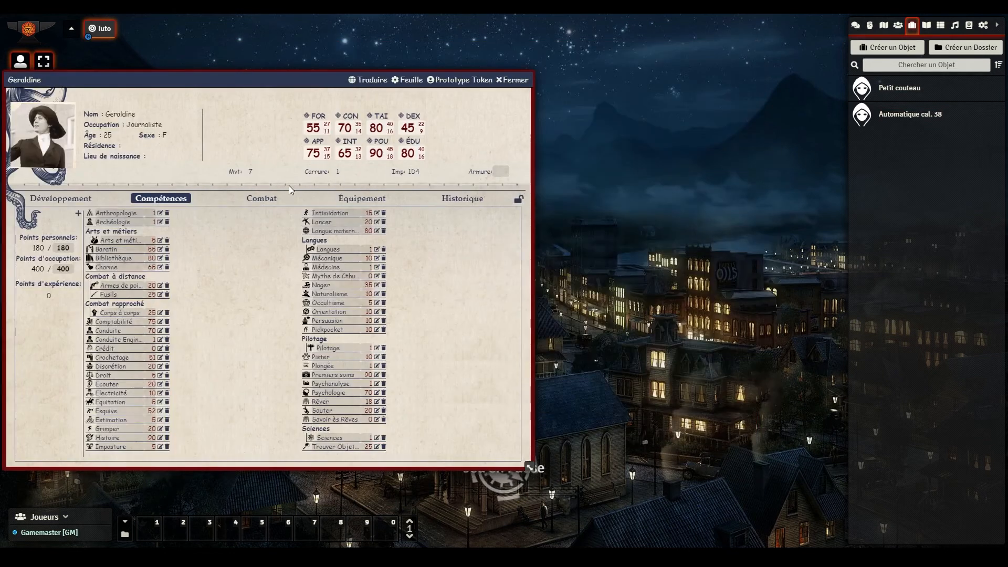
left_click(261, 197)
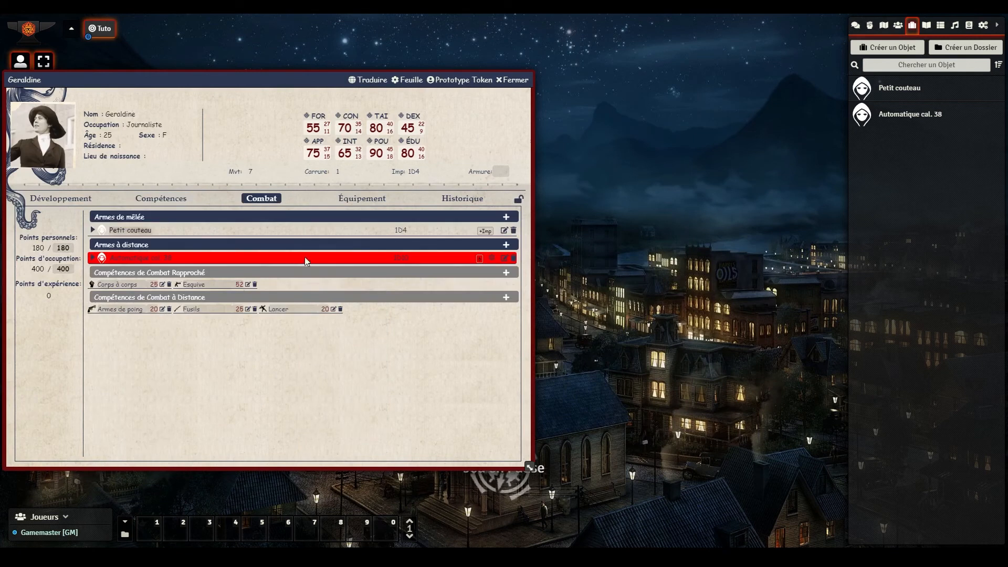
left_click(511, 258)
left_click_drag(312, 250, 310, 250)
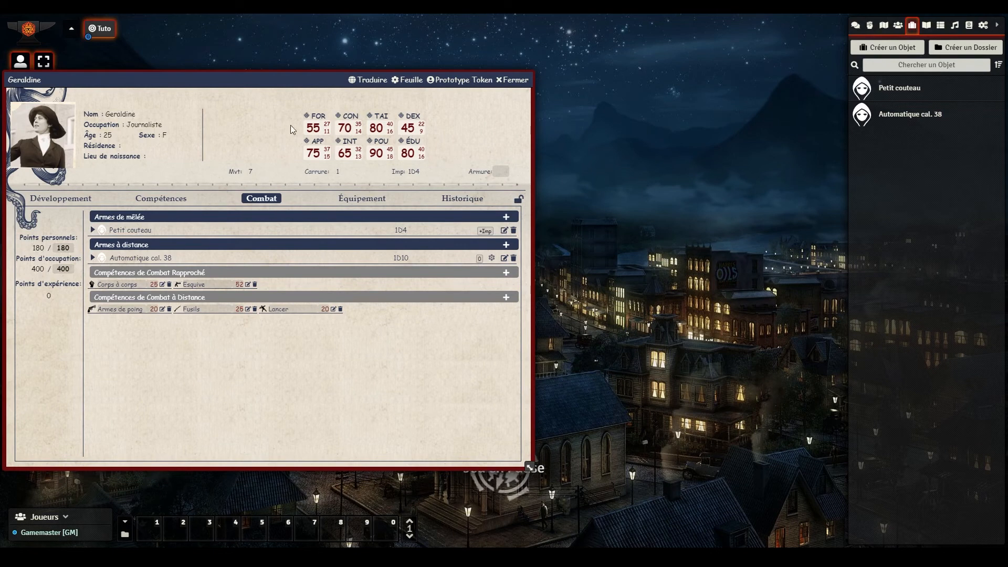
left_click_drag(279, 81, 493, 71)
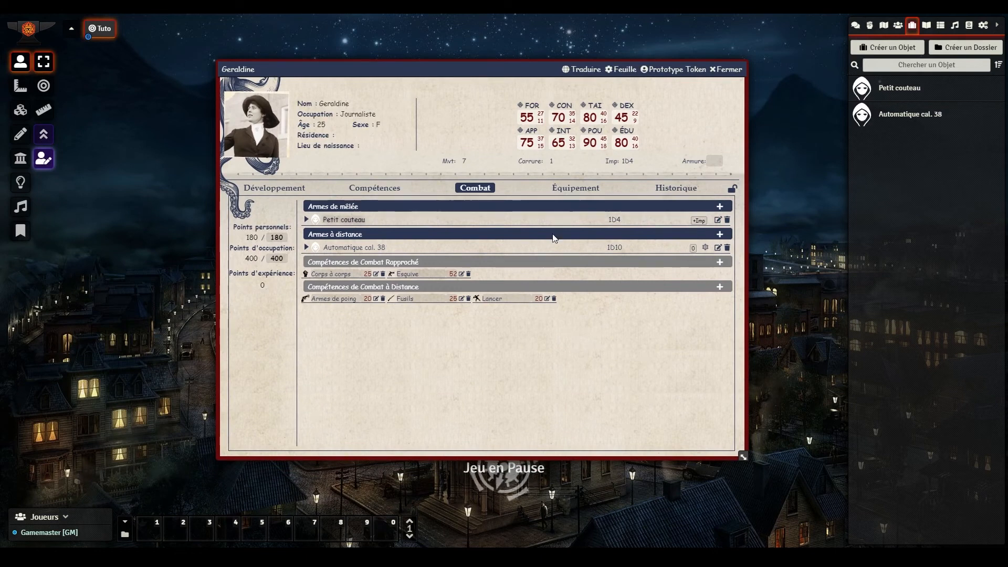
Reload the investigator's Automatique cal. 38 to 6 rounds and make a Petit couteau attack with Corps à corps from the chat log.
left_click(705, 249)
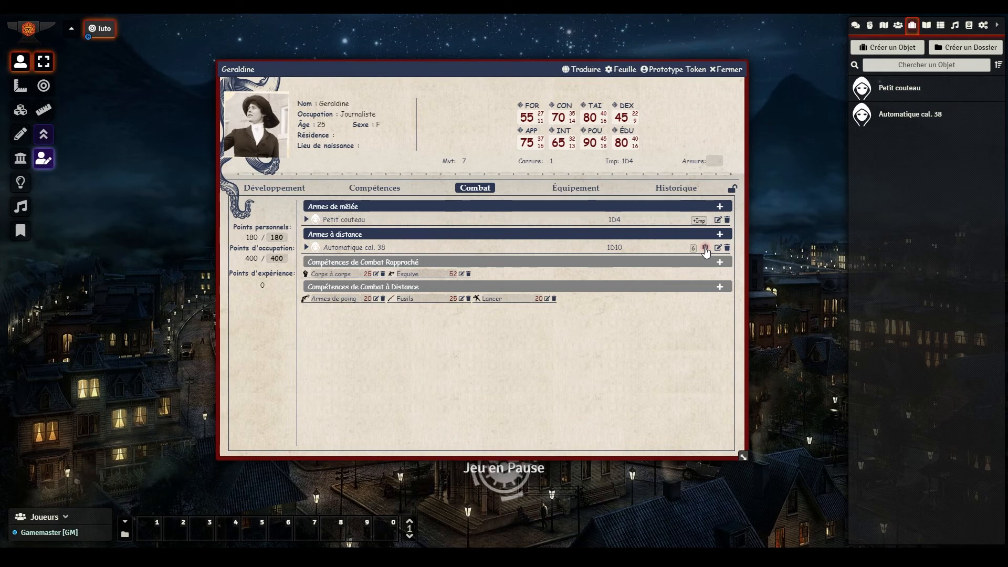
left_click(856, 25)
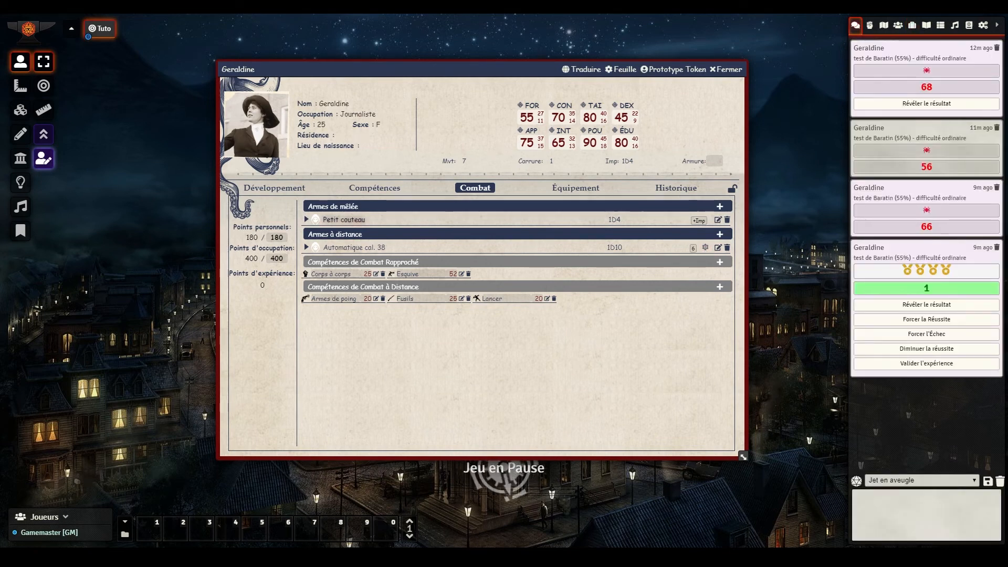
left_click(344, 220)
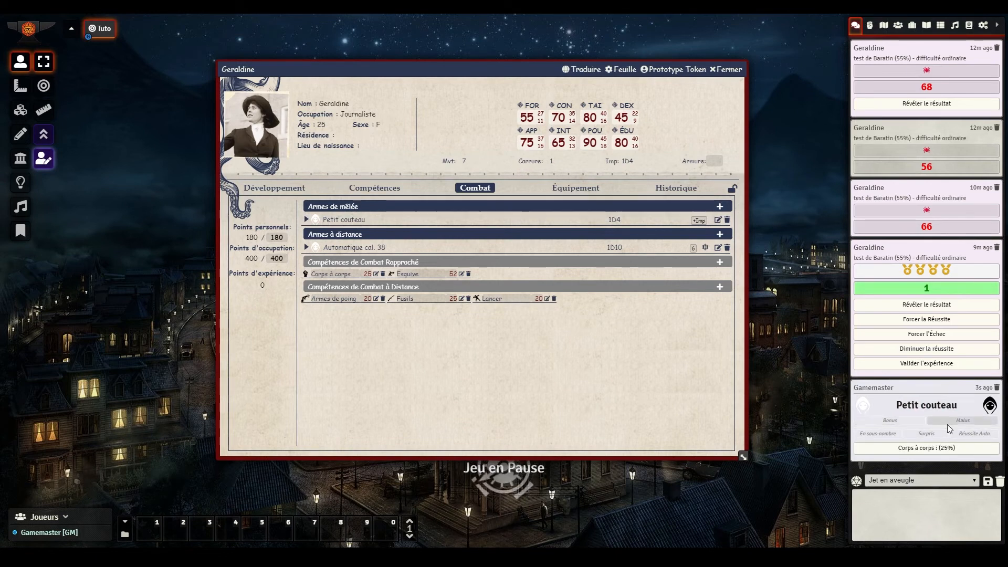
left_click(922, 449)
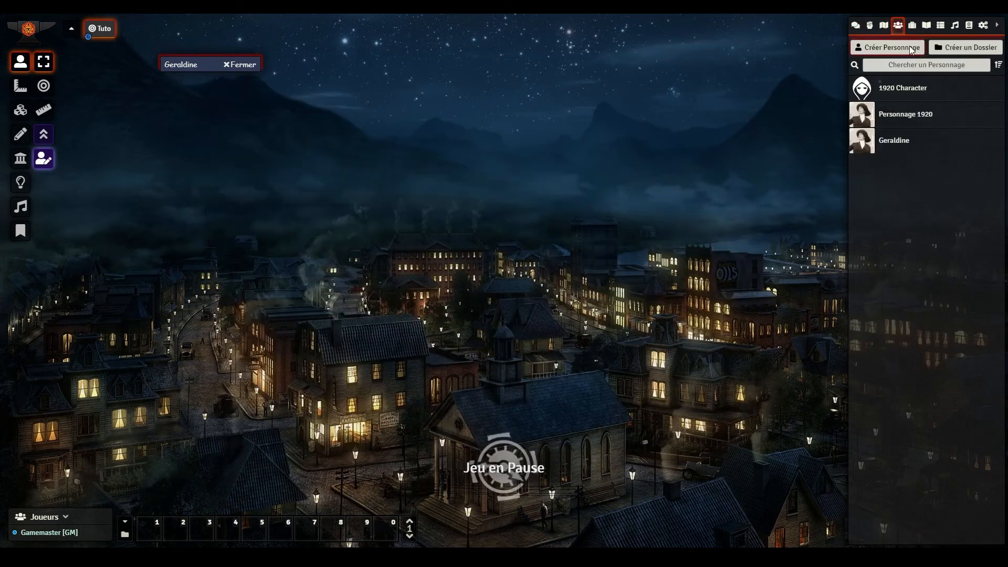
Create an actor of type creature named Goule.
left_click(909, 46)
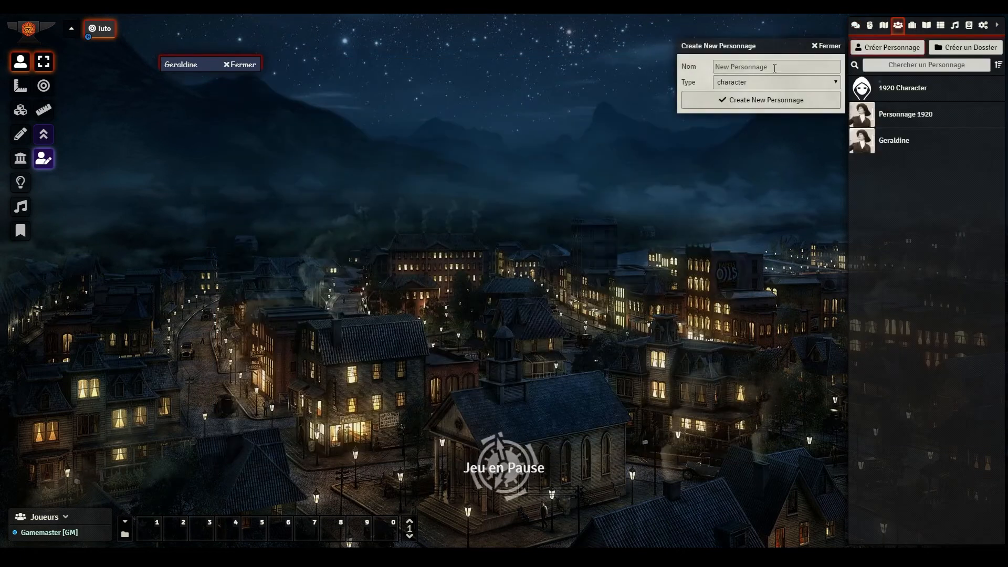
left_click(762, 83)
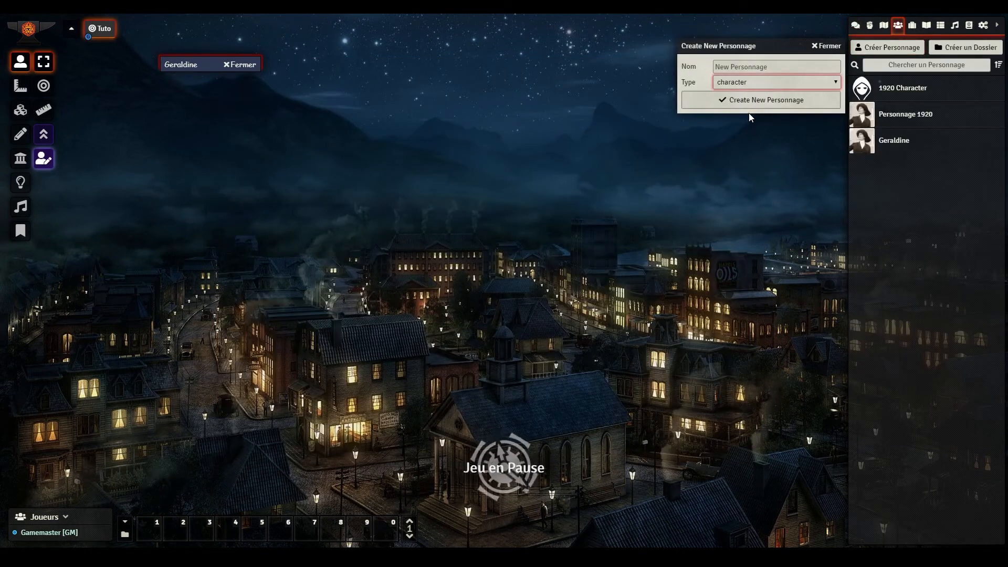
left_click(742, 66)
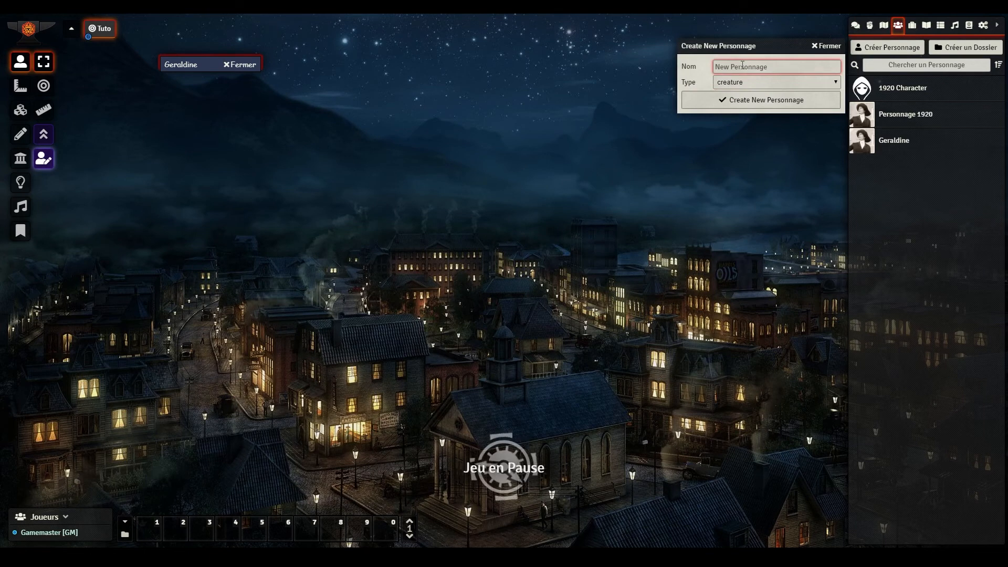
type("Goule")
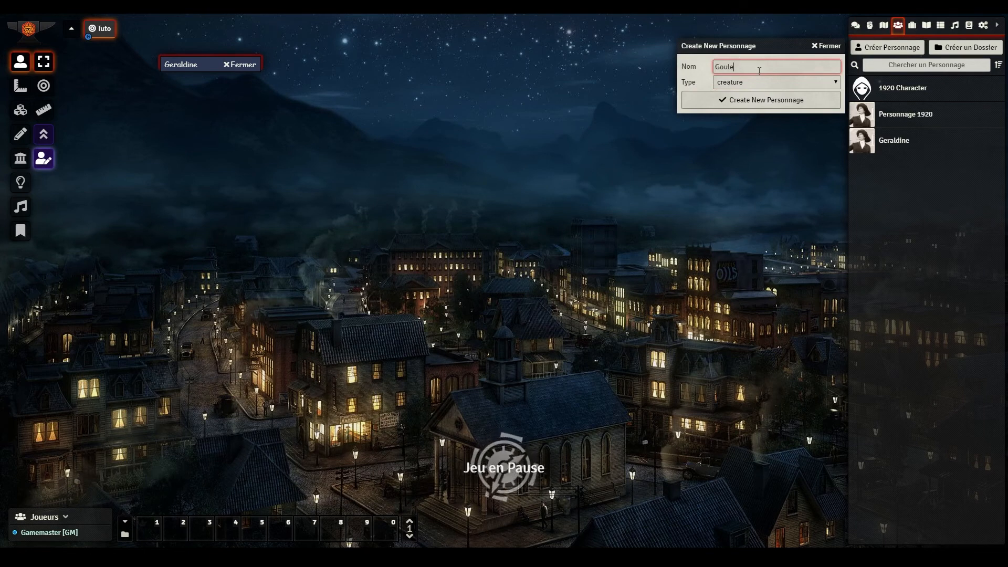
left_click(769, 95)
Set the Goule's FOR formula to 3d10 and roll its characteristics.
left_click_drag(462, 147, 477, 100)
left_click(383, 144)
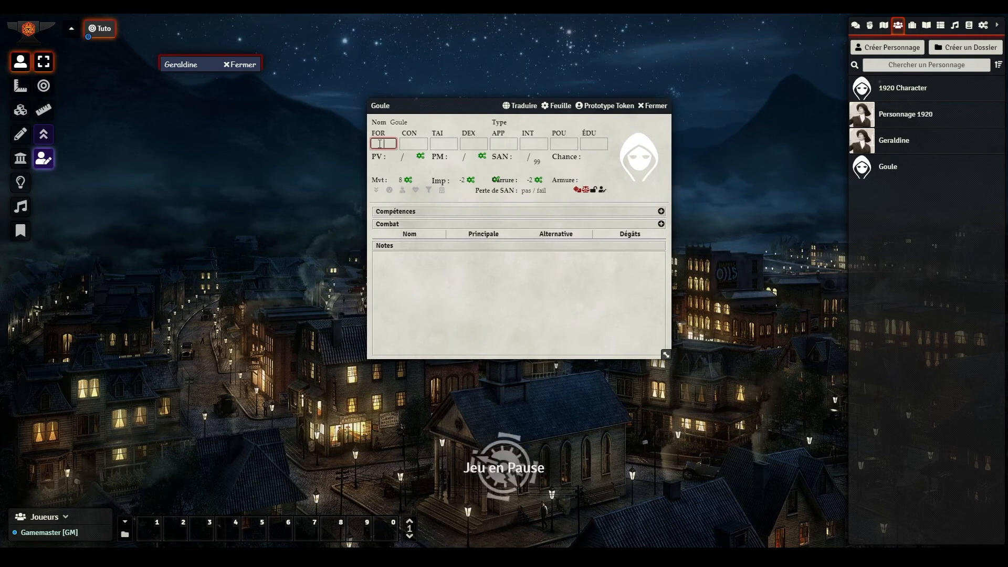
type("30")
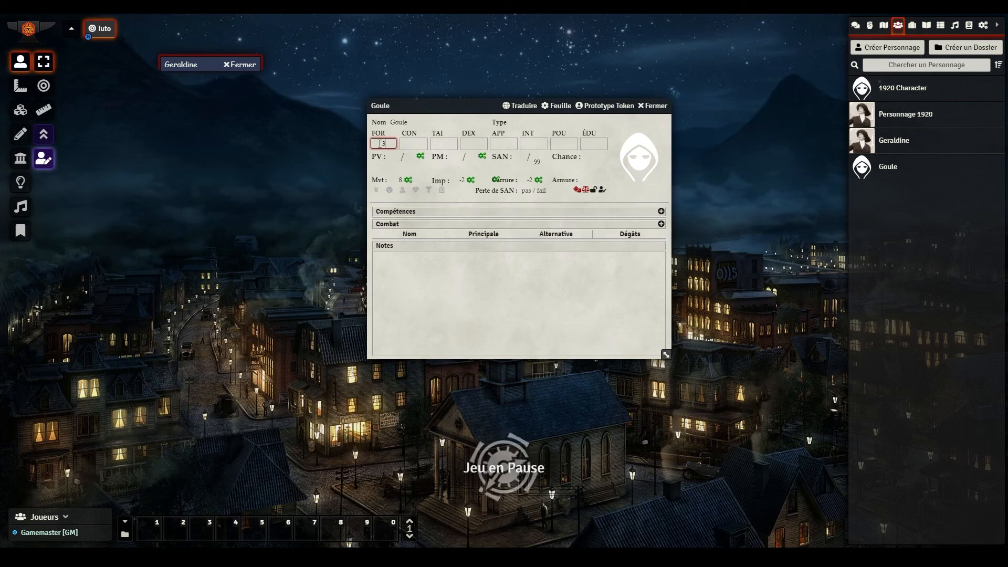
type("010")
left_click(421, 145)
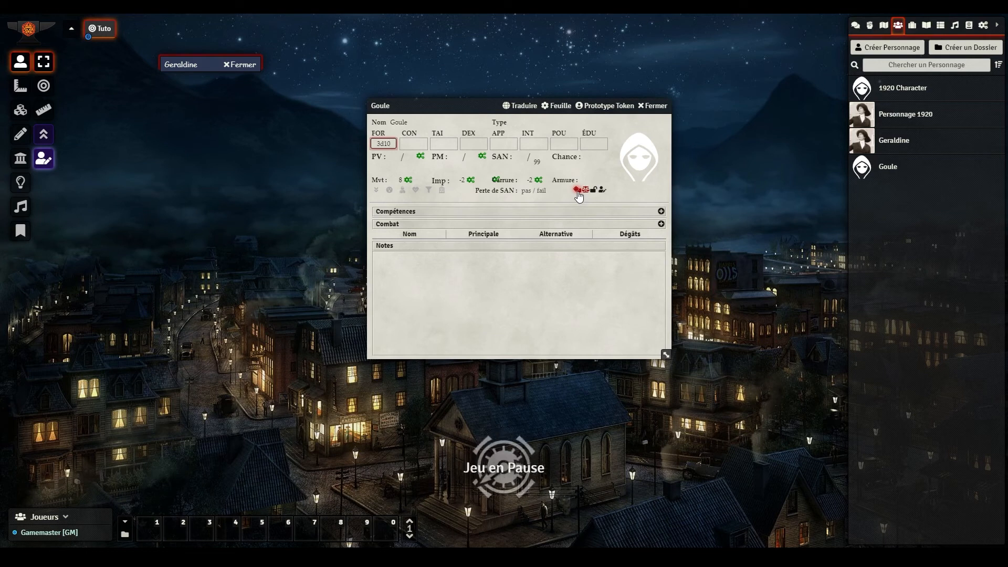
left_click(577, 191)
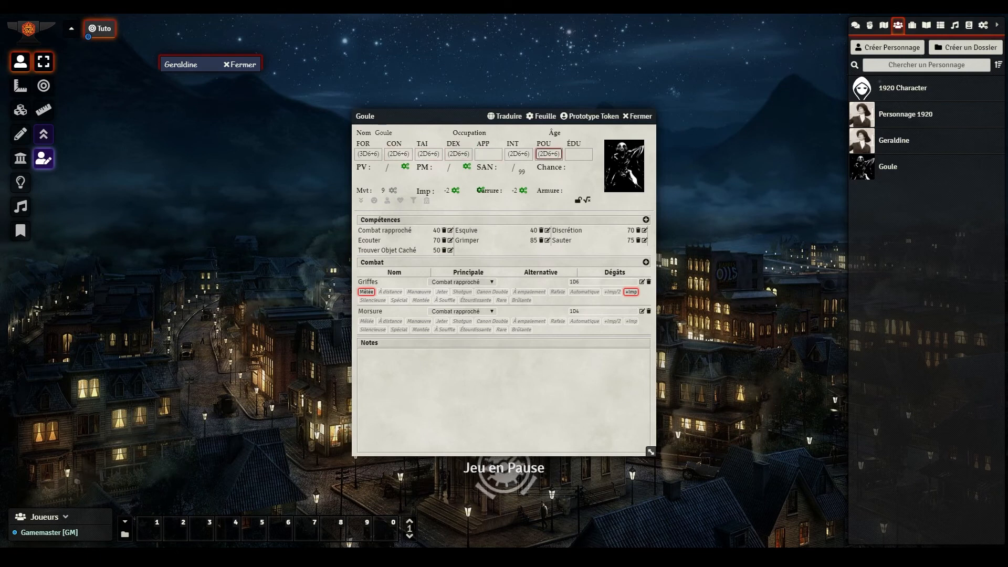
Switch the Goule's characteristics from formulas to values and roll them several times.
left_click(586, 200)
left_click(561, 203)
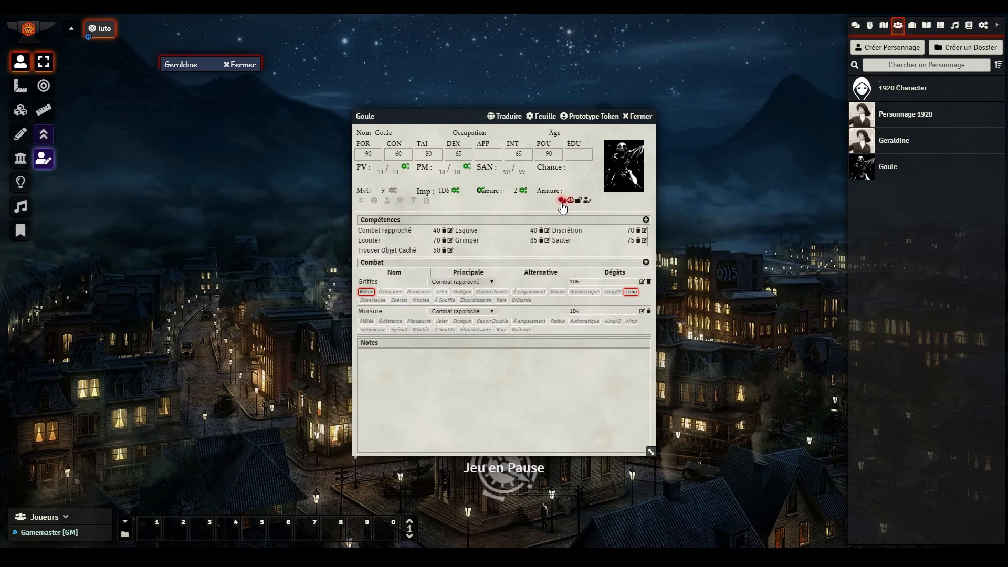
left_click(561, 202)
left_click(562, 203)
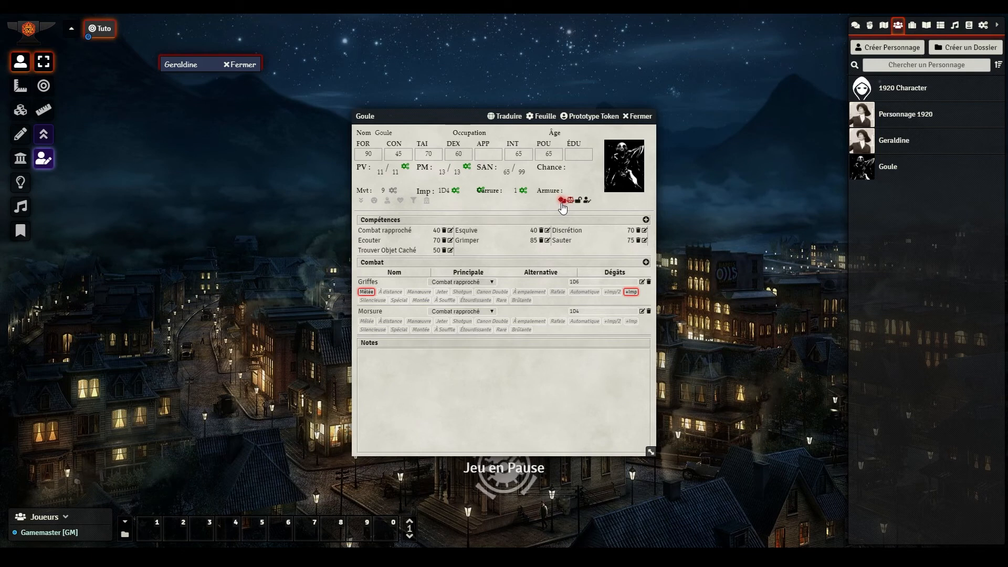
left_click(561, 202)
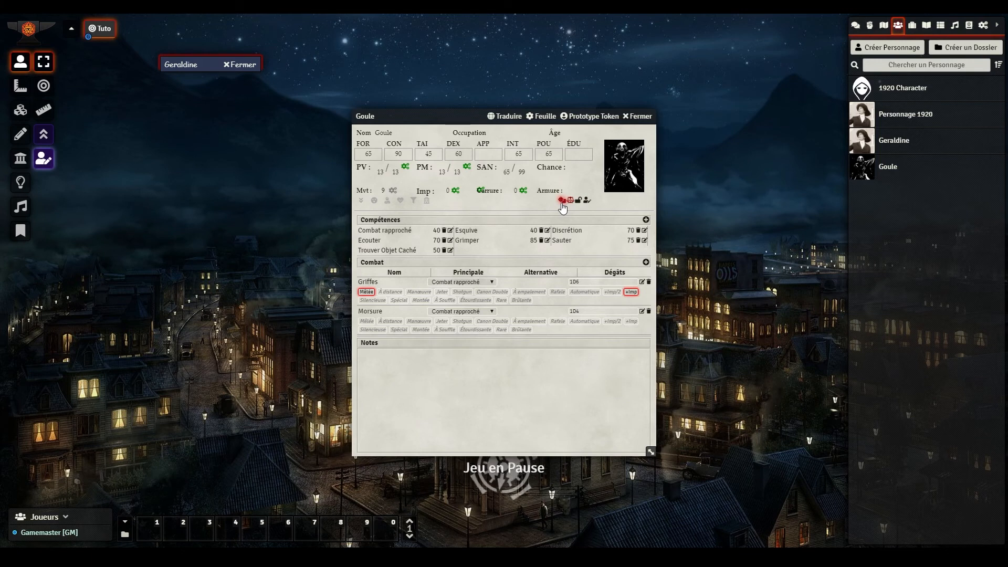
Add a blank skill to the Goule, and add a blank combat weapon and delete it again.
left_click(645, 224)
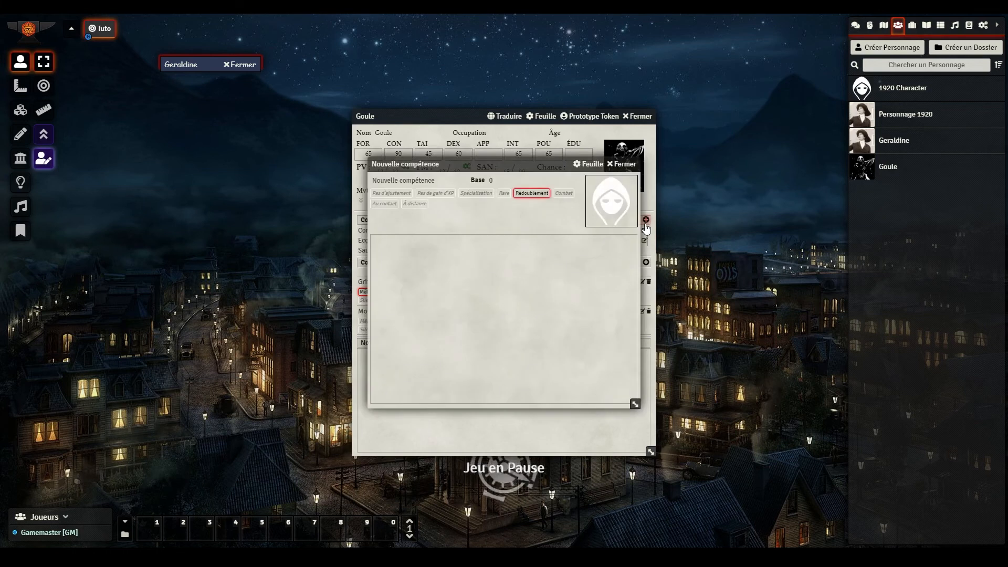
left_click(618, 165)
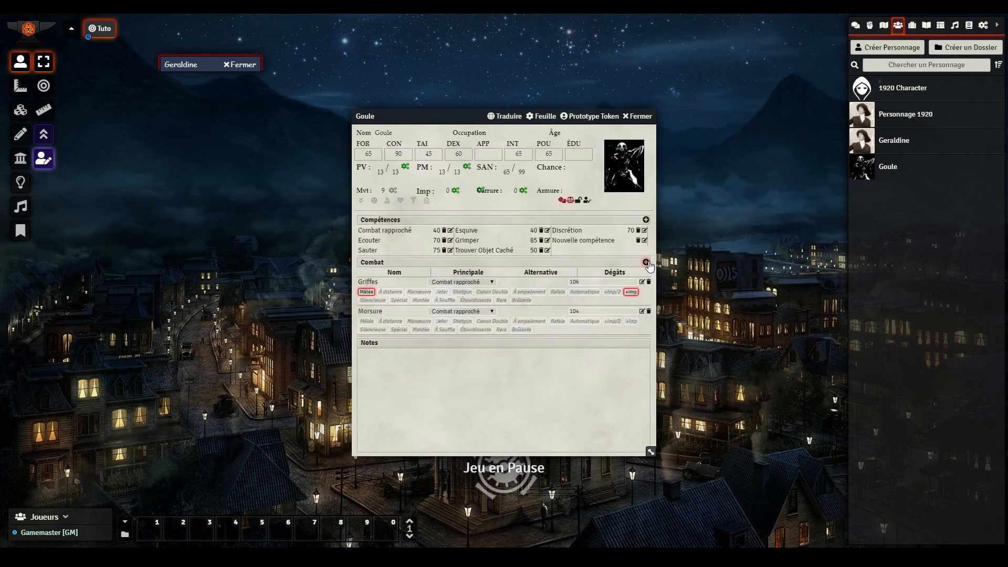
left_click(646, 262)
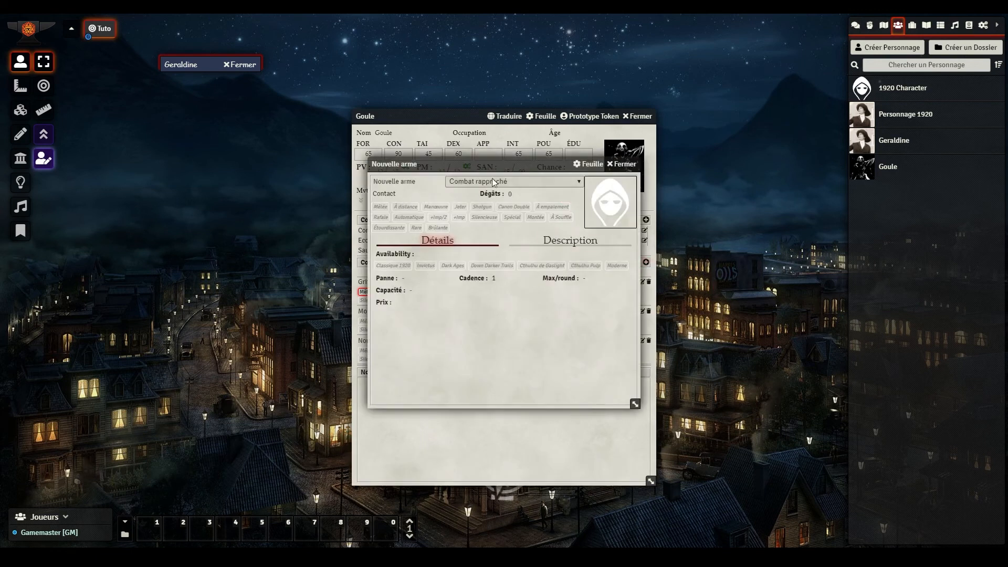
left_click(622, 164)
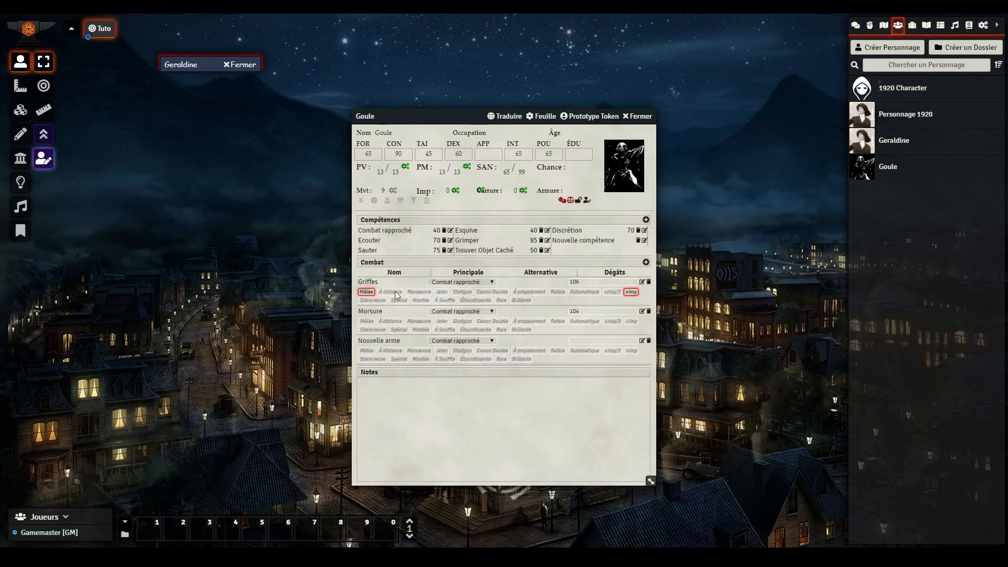
left_click(649, 341)
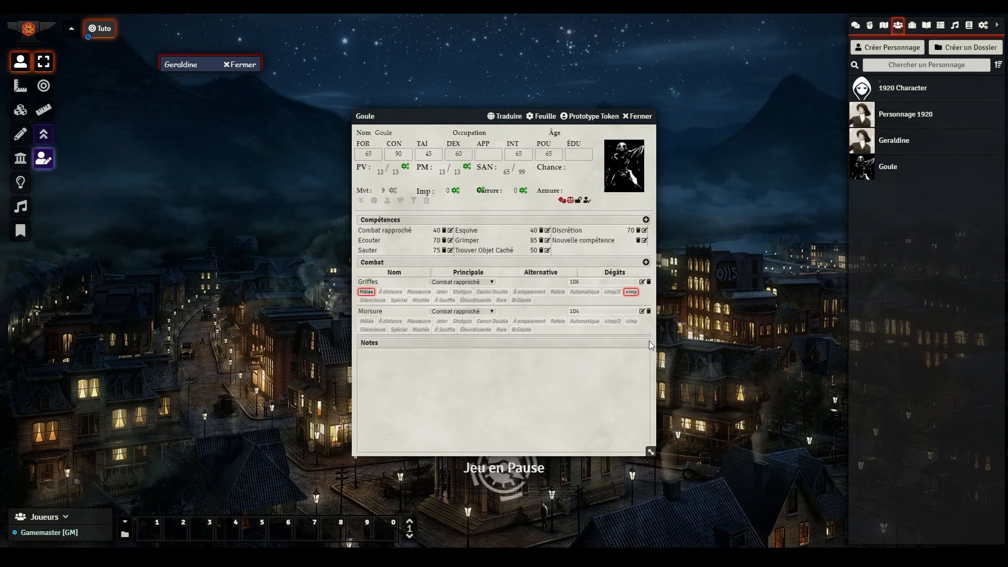
Generate the Goule's characteristics again, lock the creature sheet and close it.
left_click(571, 201)
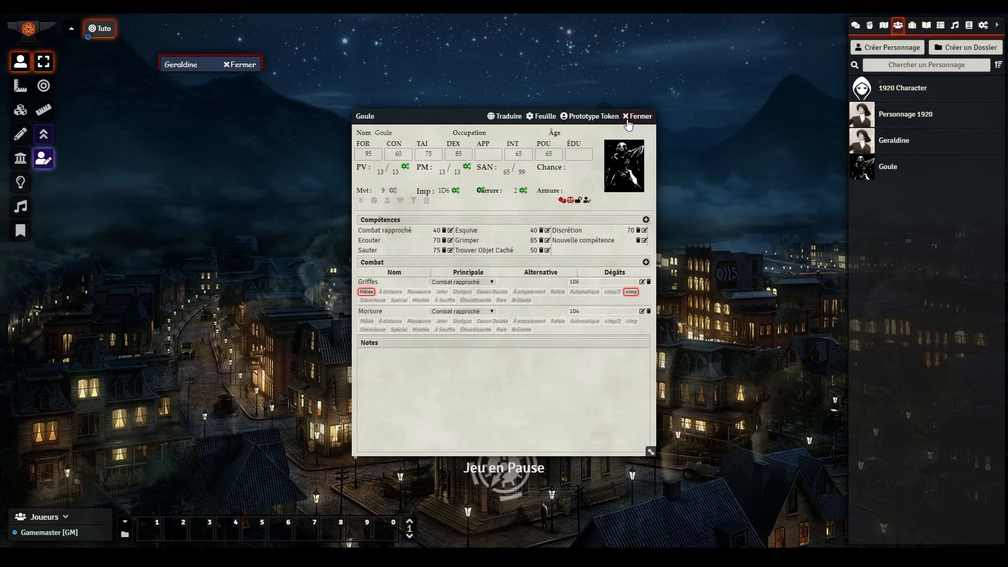
left_click(578, 200)
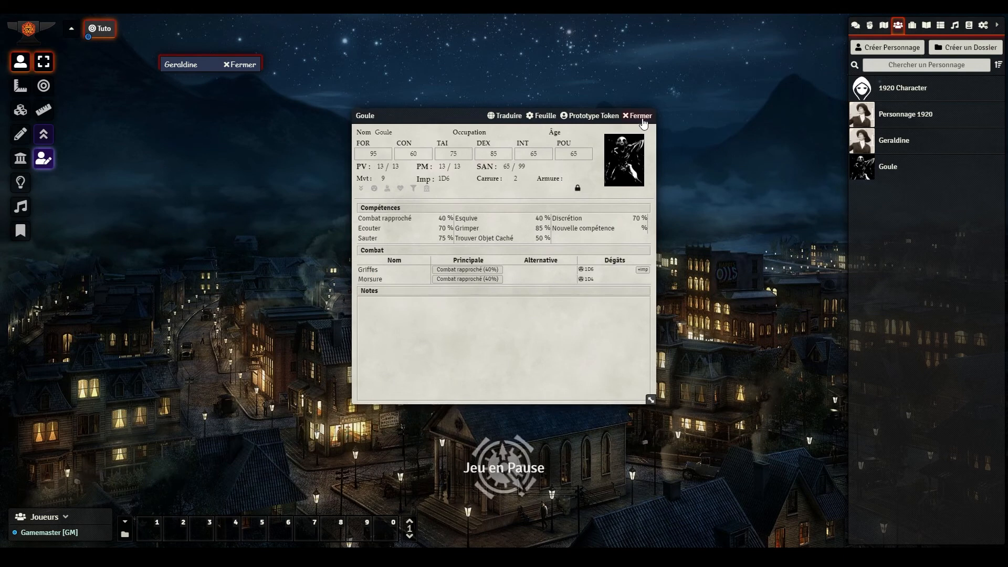
left_click(641, 116)
Duplicate the Goule and rename the copy Adam.
right_click(887, 172)
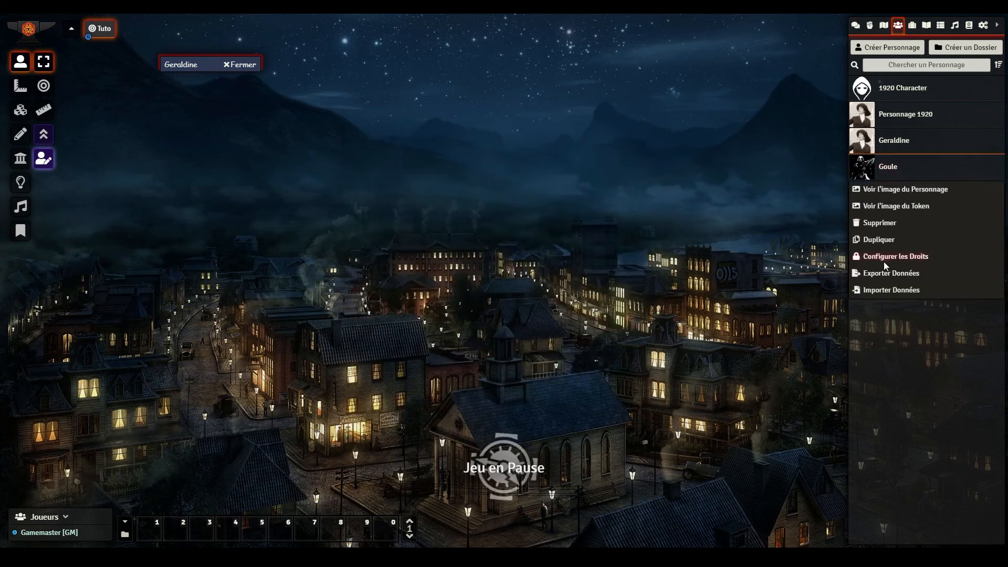
left_click(887, 241)
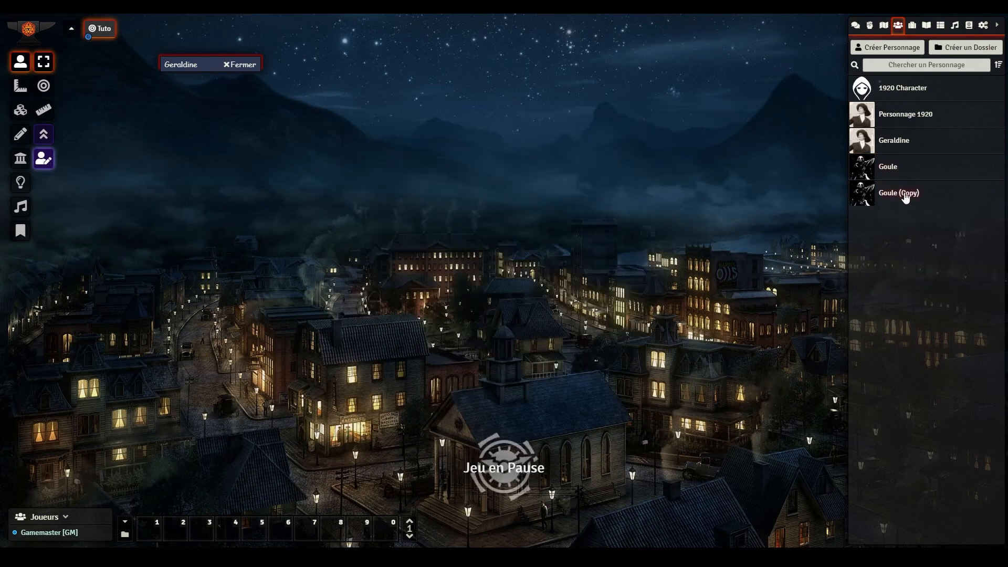
right_click(907, 195)
left_click(885, 197)
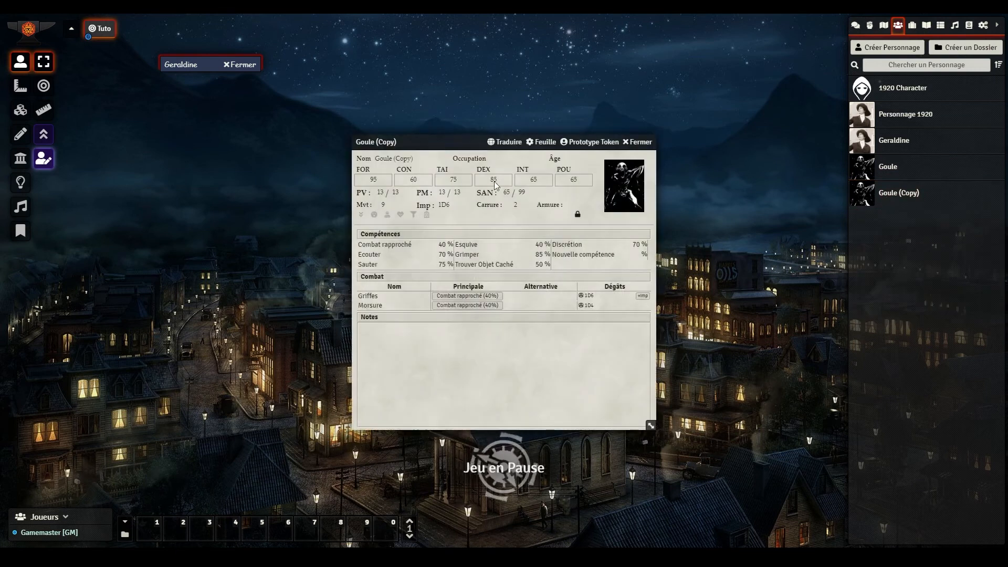
left_click(414, 158)
left_click_drag(414, 158, 374, 164)
type("Adam")
key("Return")
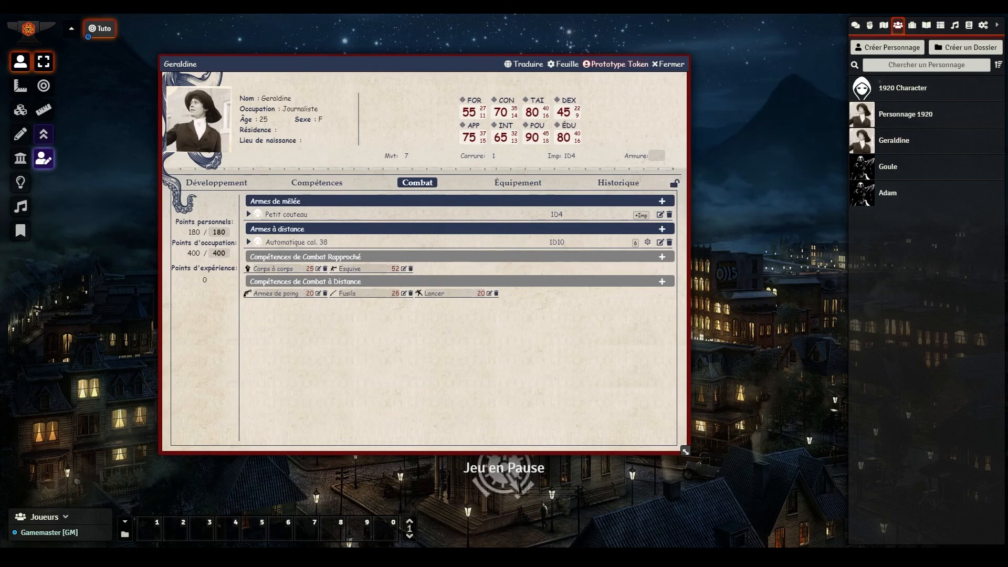
Review the image settings of the investigator's prototype token, and update its nameplate with the investigator's first name.
left_click(615, 64)
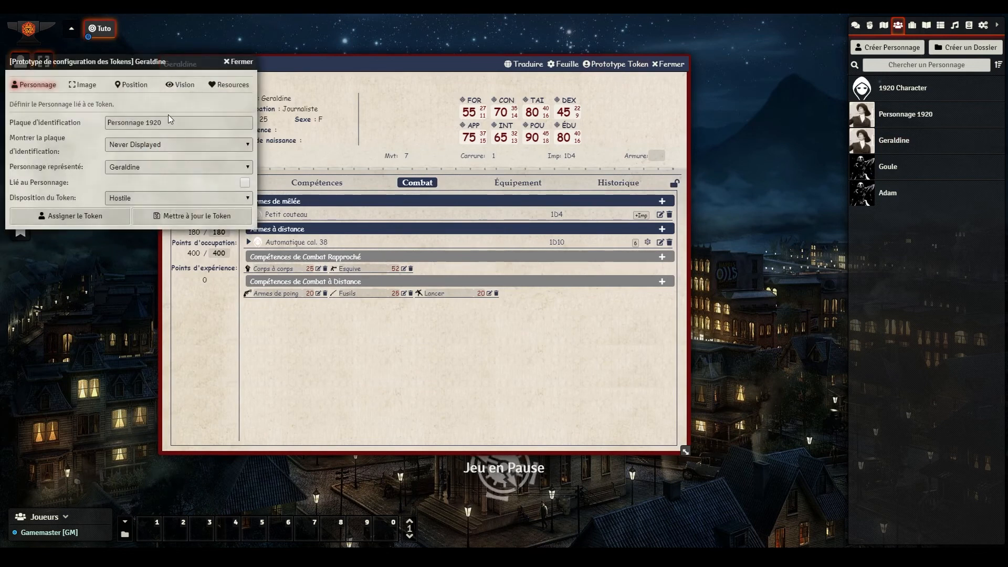
left_click(82, 84)
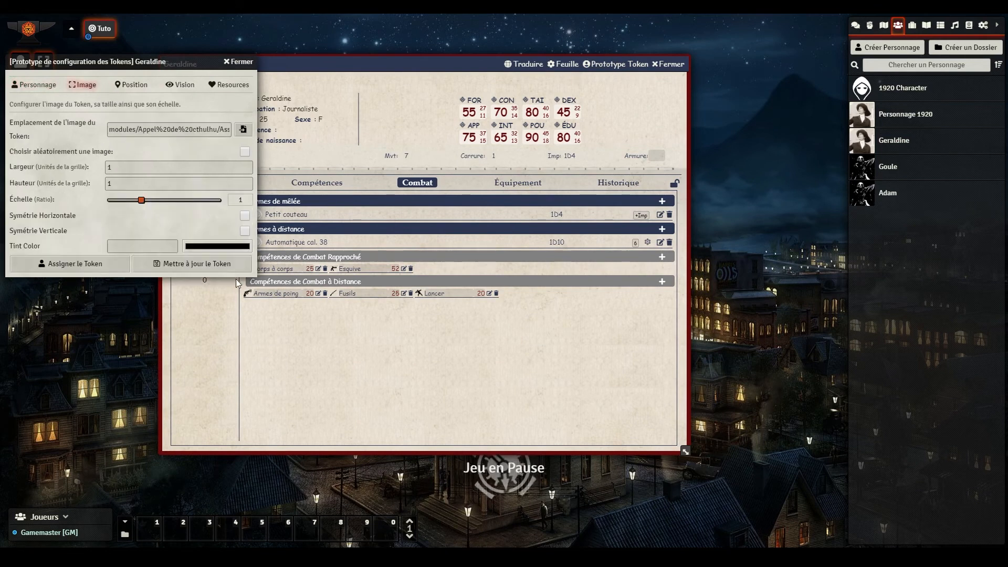
left_click(197, 267)
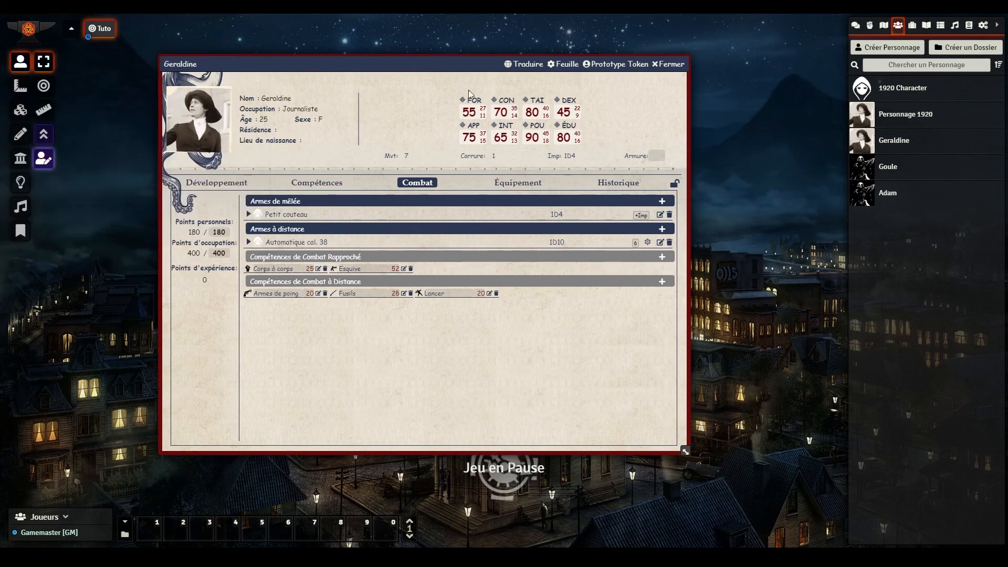
left_click(620, 65)
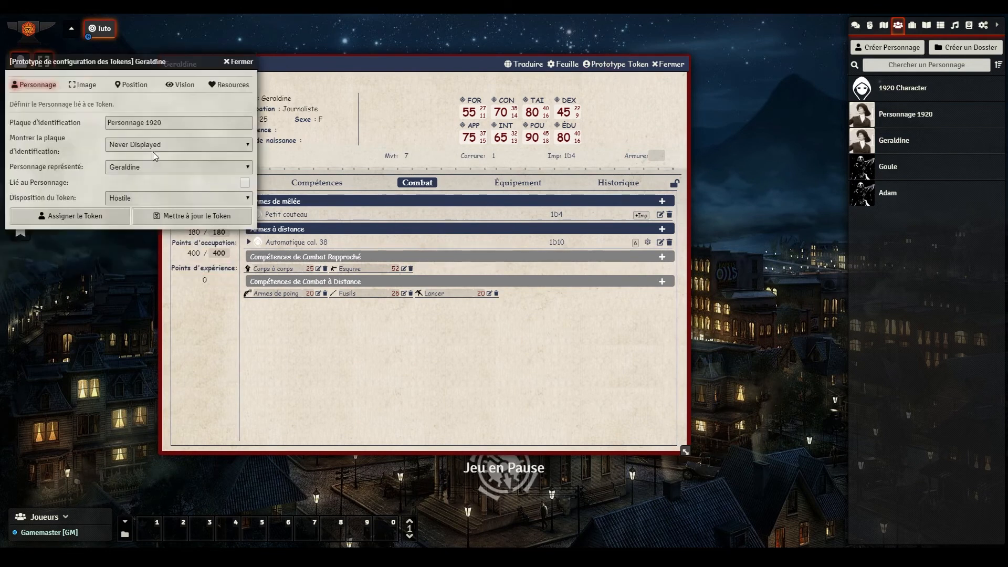
type("G")
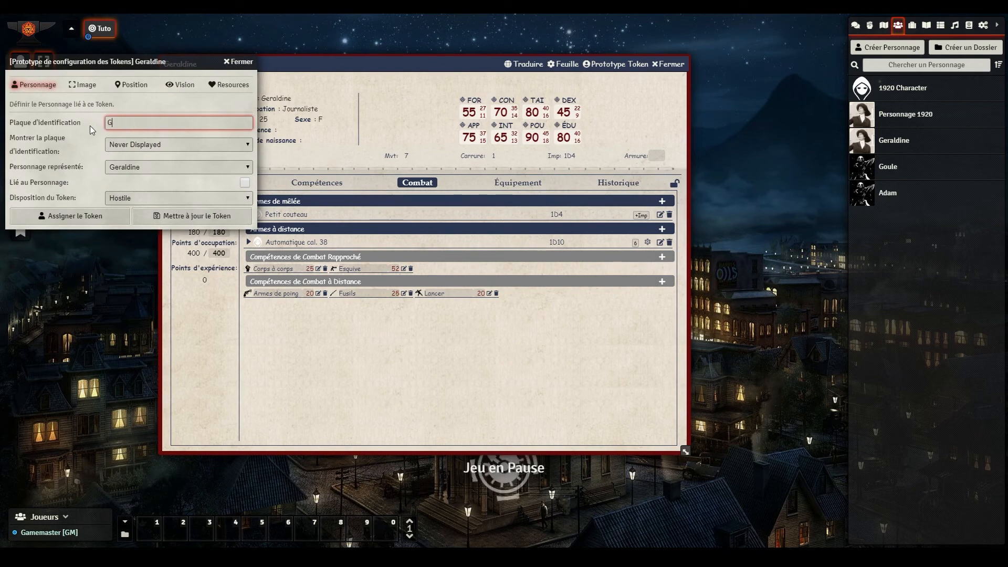
type("erladine")
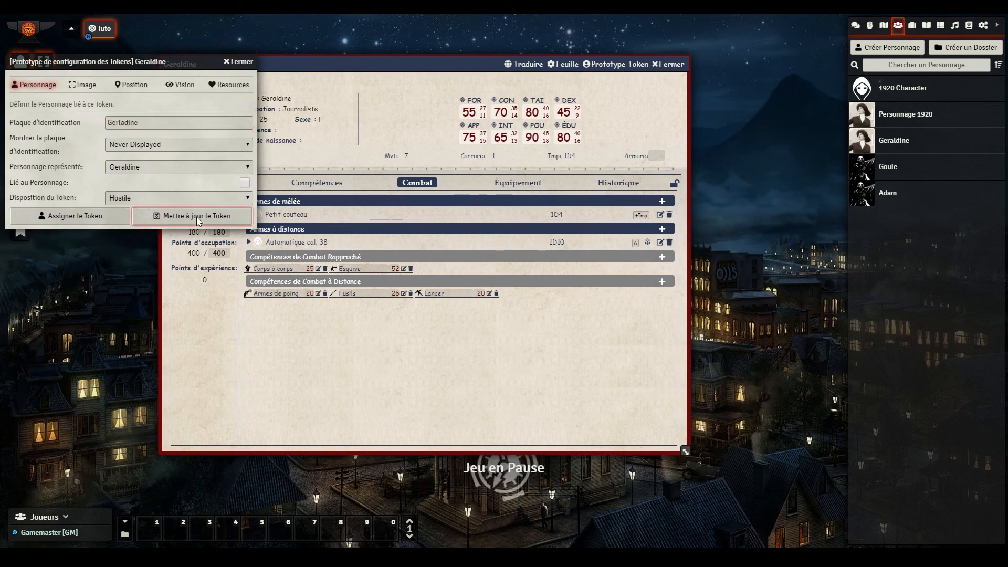
left_click(191, 215)
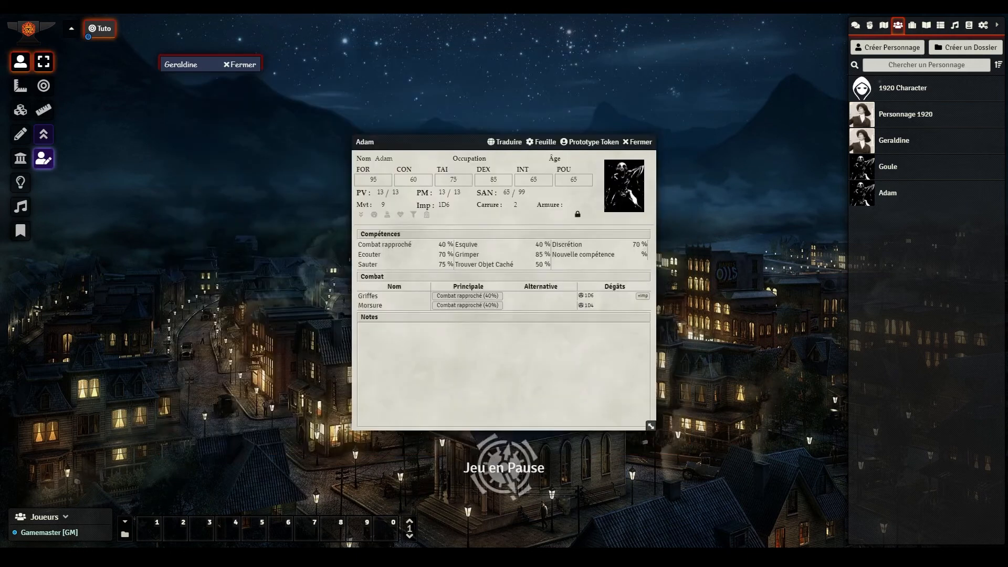
Minimise Adam's sheet out of the way and place the Adam and investigator tokens on the Tuto scene.
double_click(385, 142)
left_click_drag(385, 142, 336, 53)
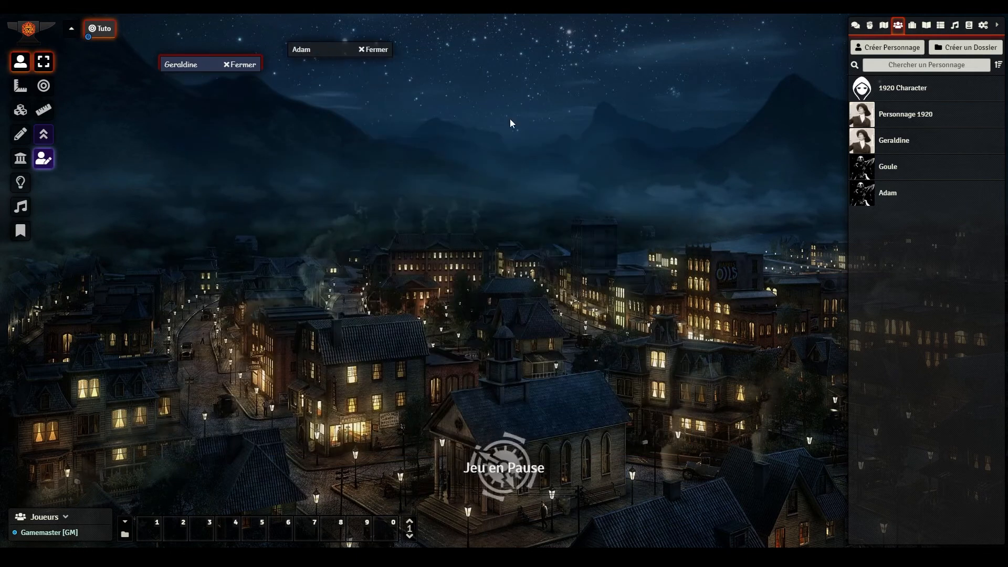
left_click_drag(910, 191, 216, 231)
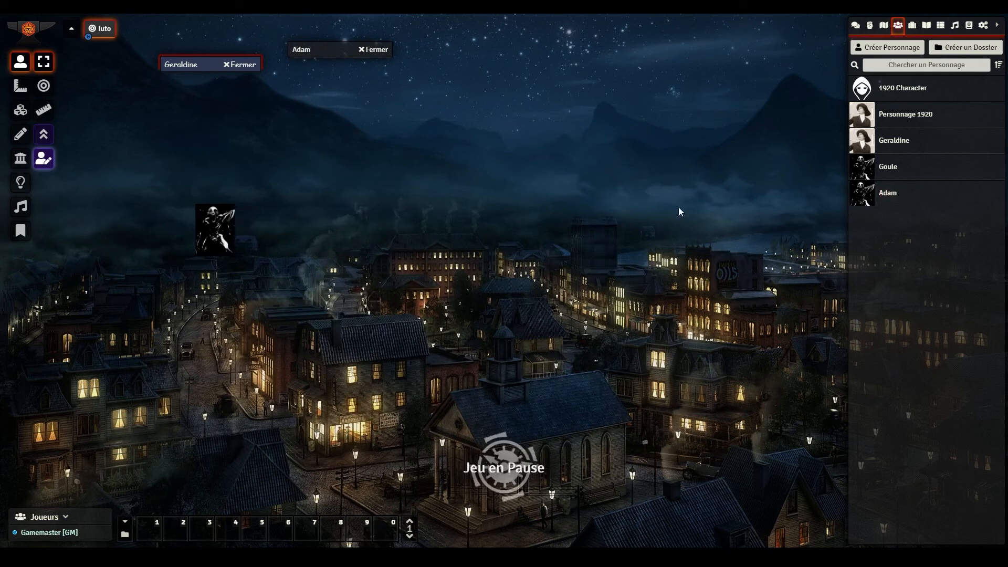
left_click_drag(902, 147, 461, 218)
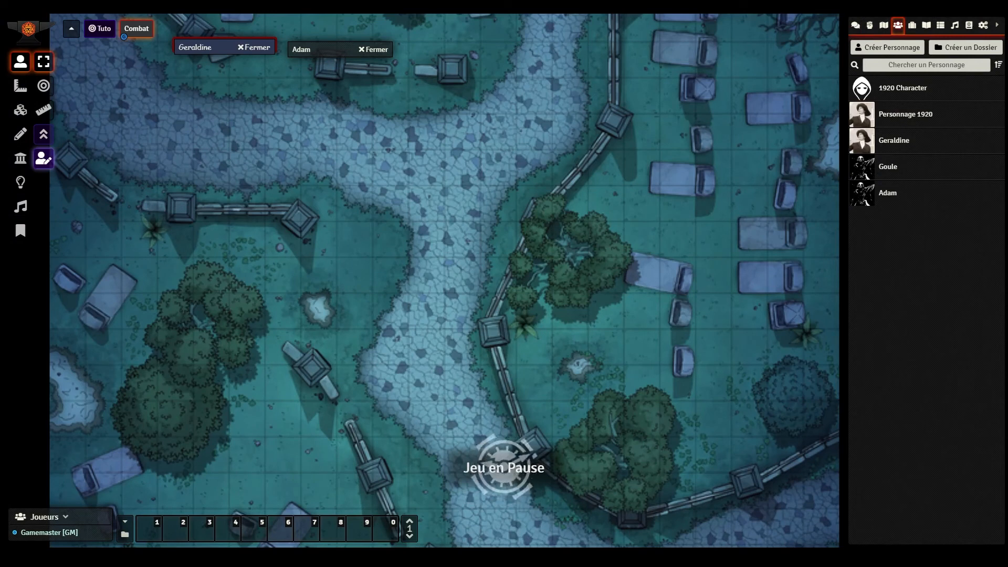
Place the Adam and investigator tokens on the path area of the Combat scene's map.
left_click_drag(887, 193, 396, 180)
left_click_drag(893, 146, 562, 125)
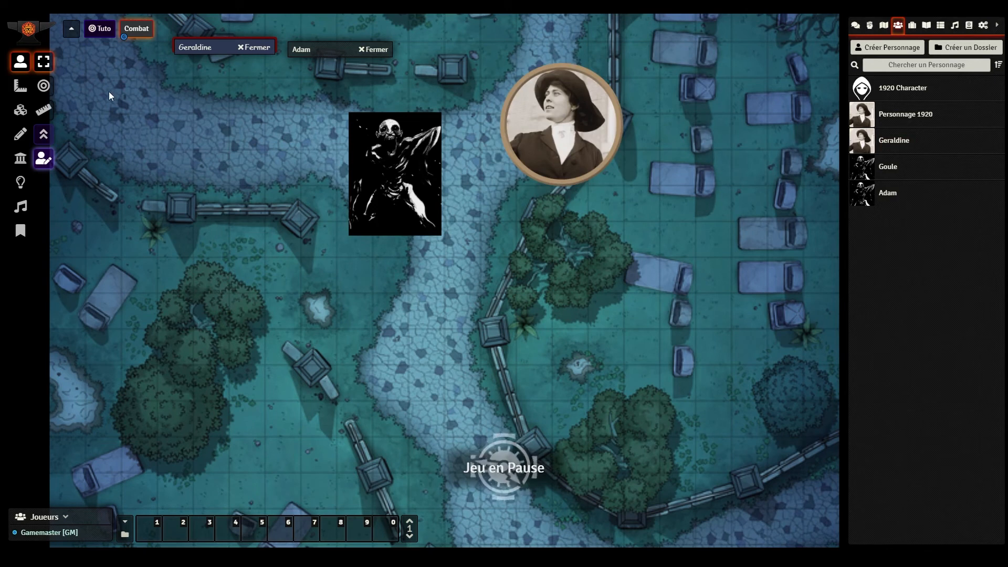
Configure the Combat scene with a grid cell size of 50 pixels and save the scene settings.
right_click(135, 35)
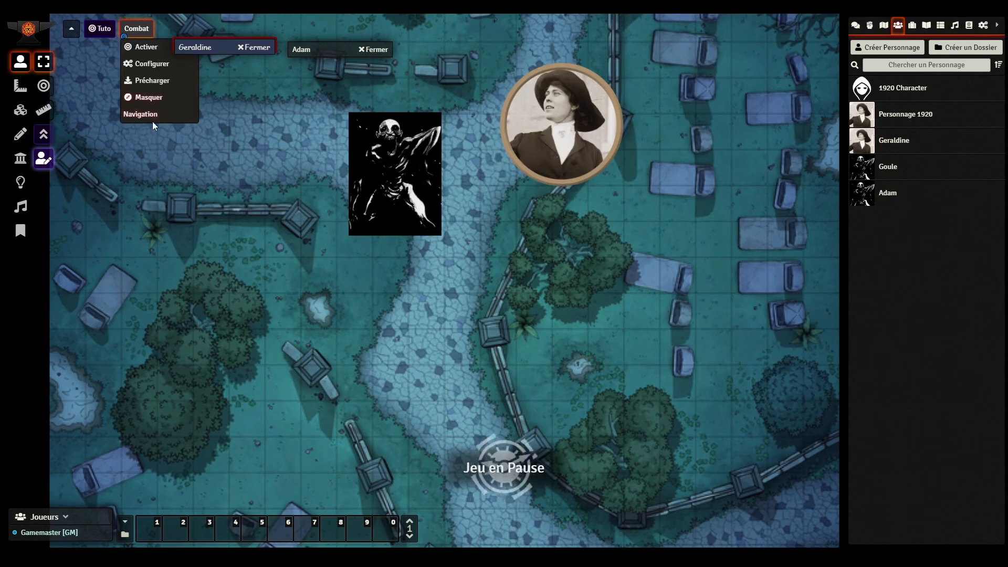
left_click(162, 64)
left_click(452, 241)
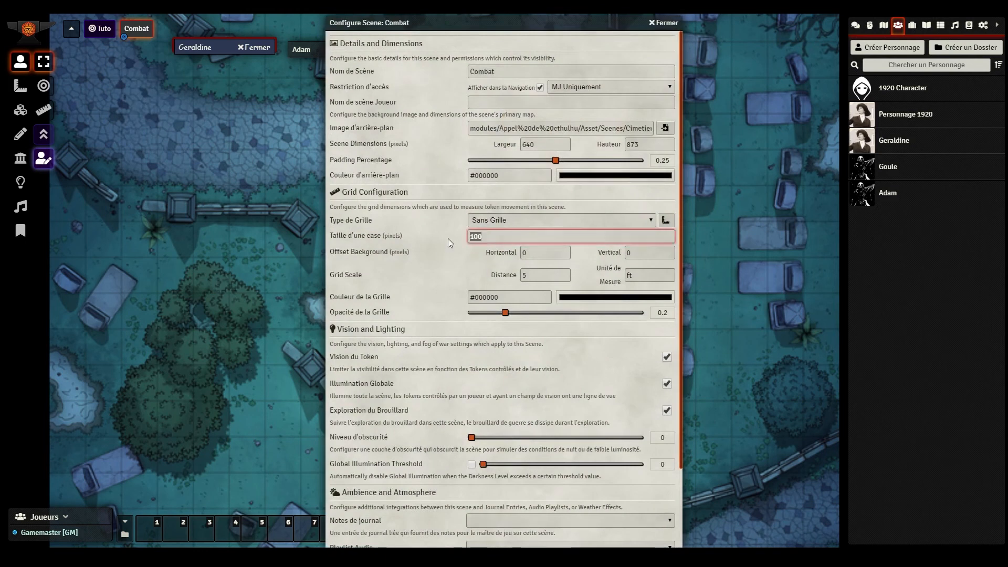
type("50")
scroll(562, 382, "down", 3)
left_click(512, 536)
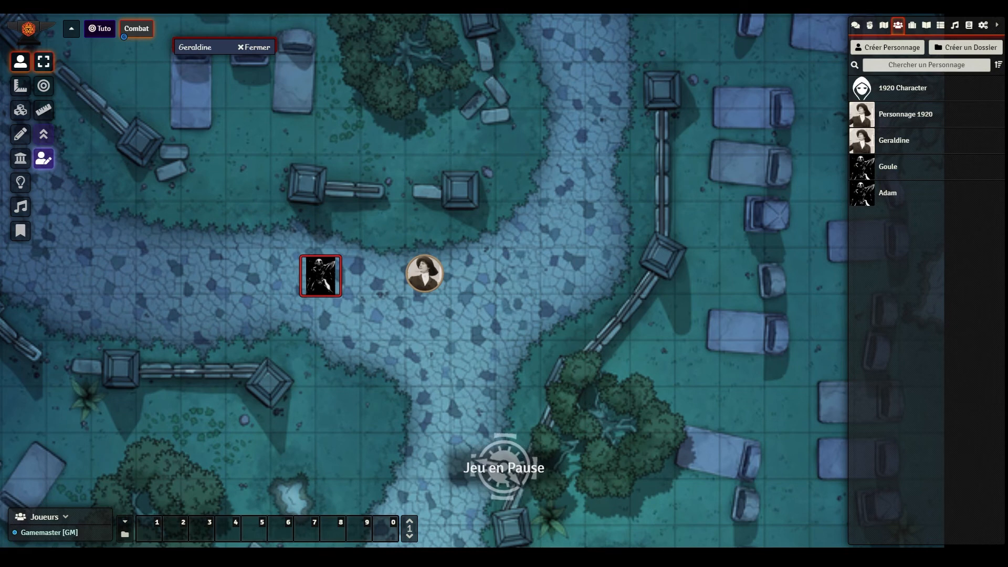
Set the sanity loss on the Adam token's sheet to 2 for a passed test and 1D10 for a failed one.
double_click(321, 284)
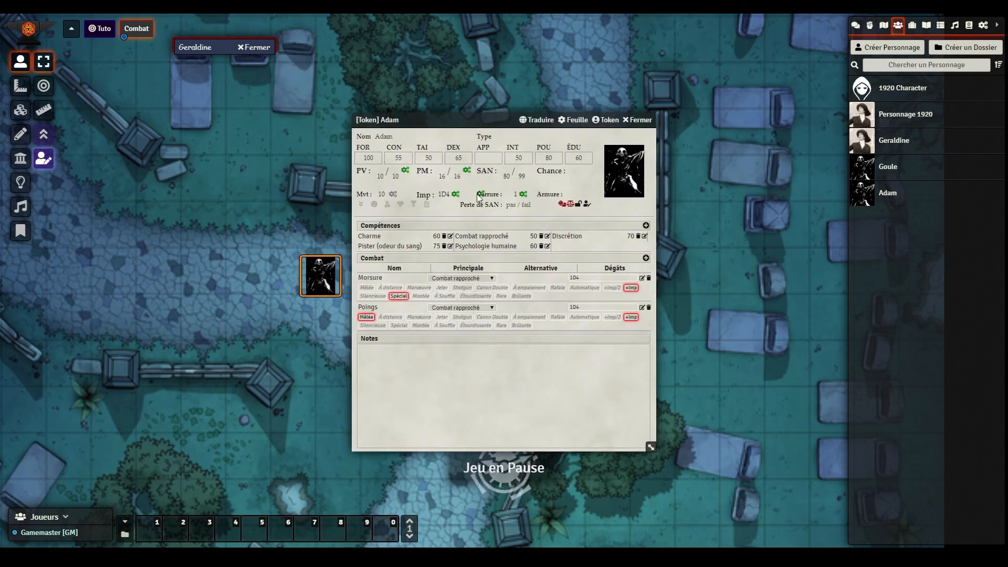
left_click(512, 205)
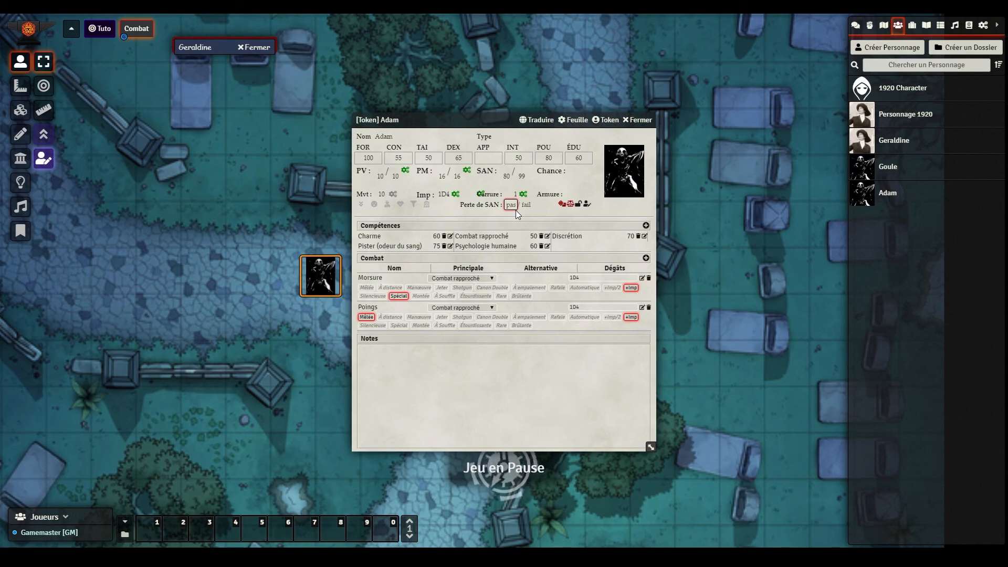
left_click(525, 204)
type("1D10")
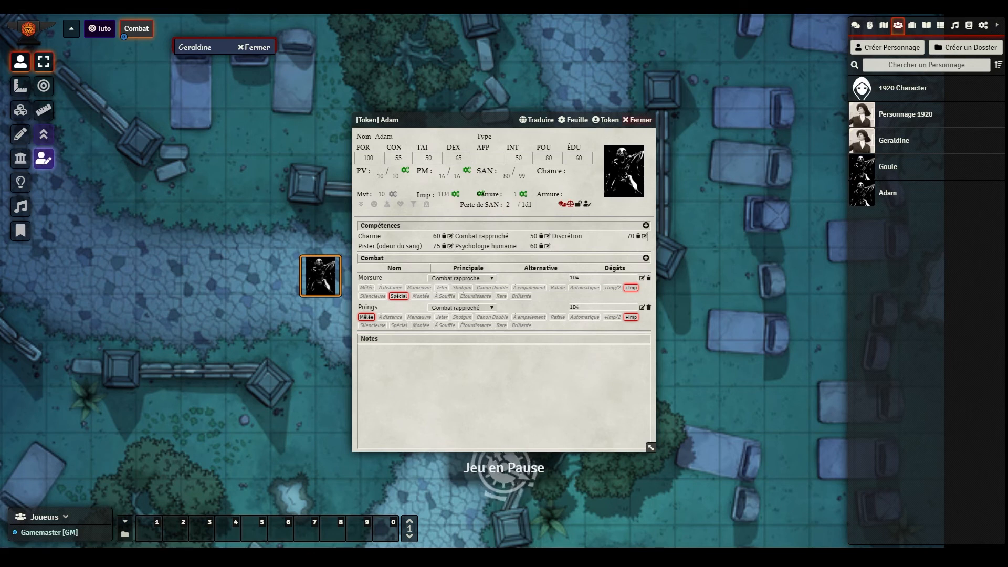
left_click(638, 120)
Reopen the Adam token's sheet, move it aside and target the investigator's token.
double_click(313, 277)
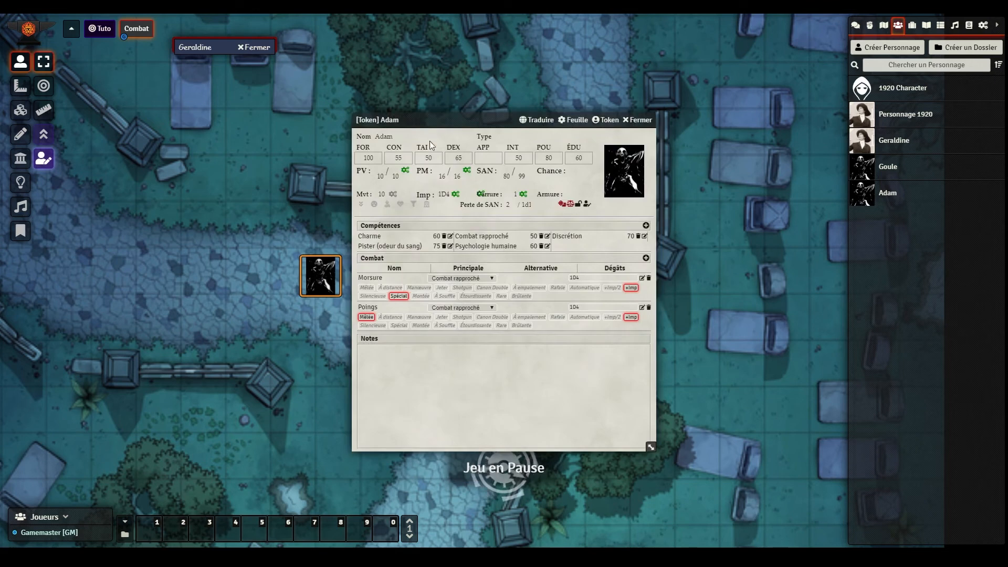
left_click_drag(394, 120, 42, 171)
left_click(418, 279)
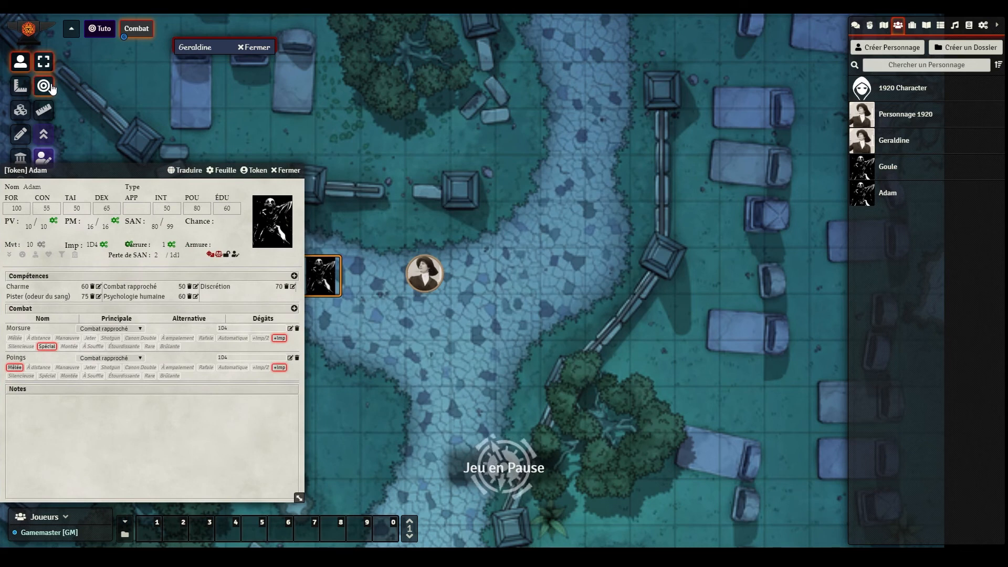
left_click(421, 274)
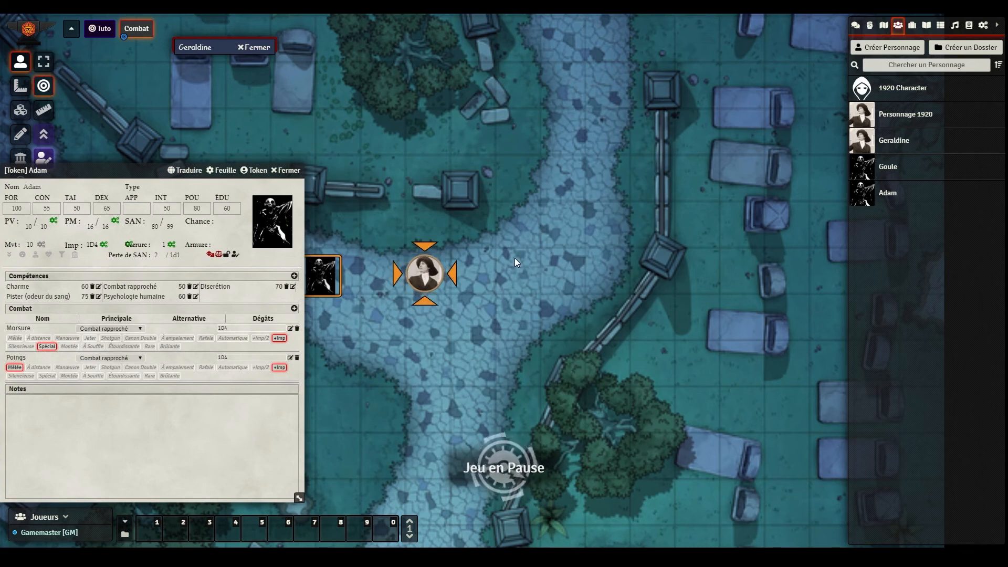
Request a sanity test from Adam's sheet for the targeted investigator and roll it from the chat log.
left_click(125, 260)
left_click(855, 26)
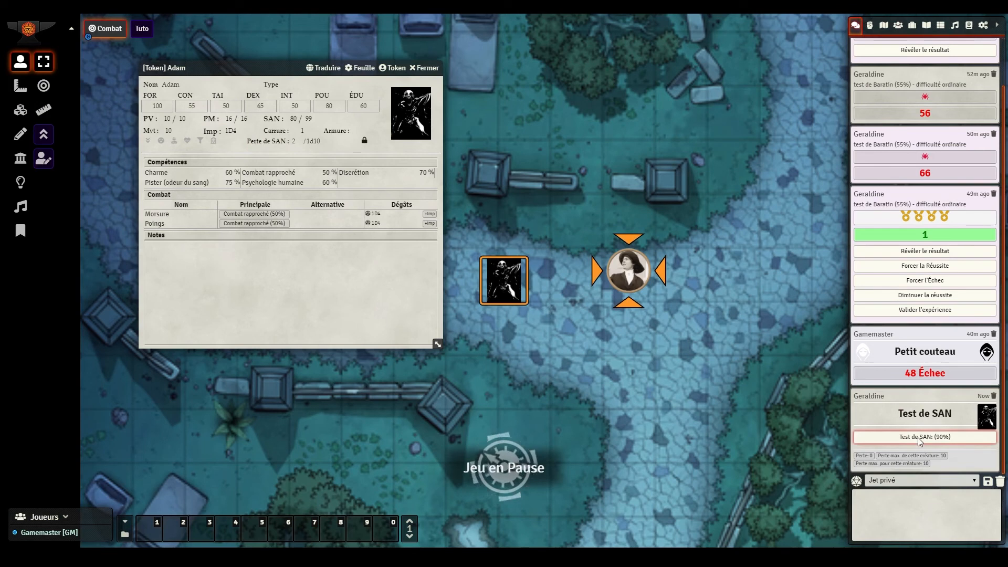
left_click(918, 437)
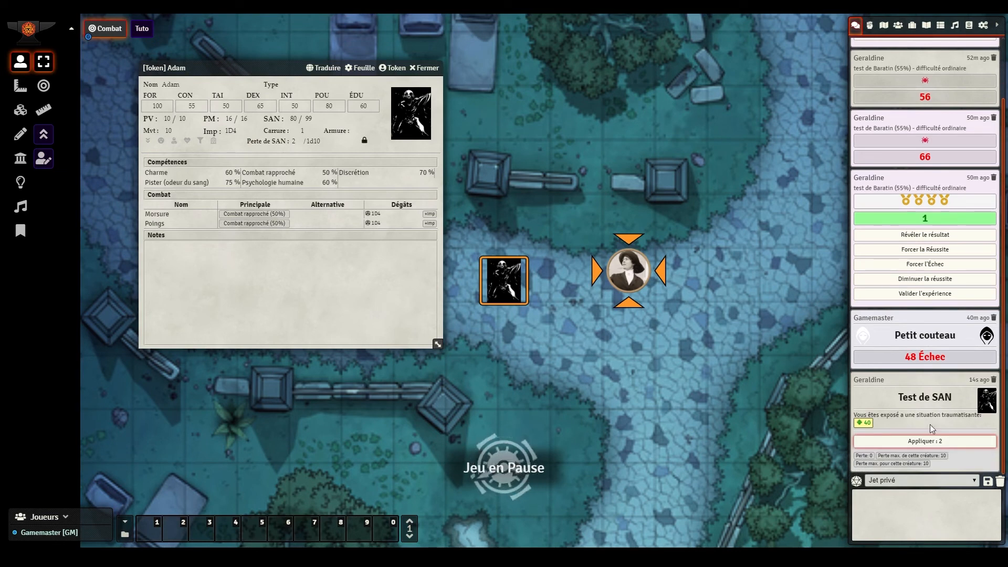
Apply the 2-point sanity loss with the investigator's sheet open, and minimise that sheet out of the way.
double_click(641, 270)
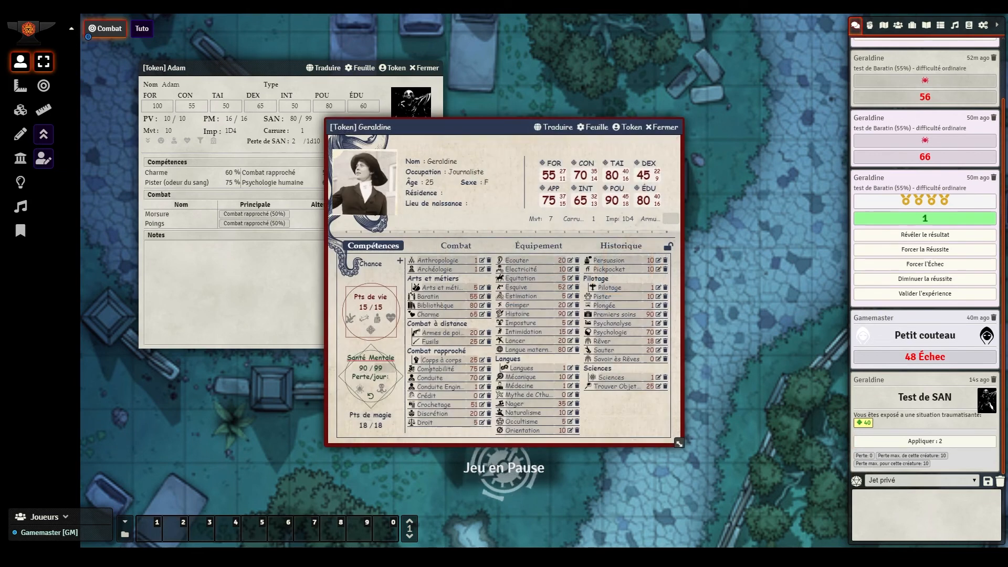
left_click(938, 441)
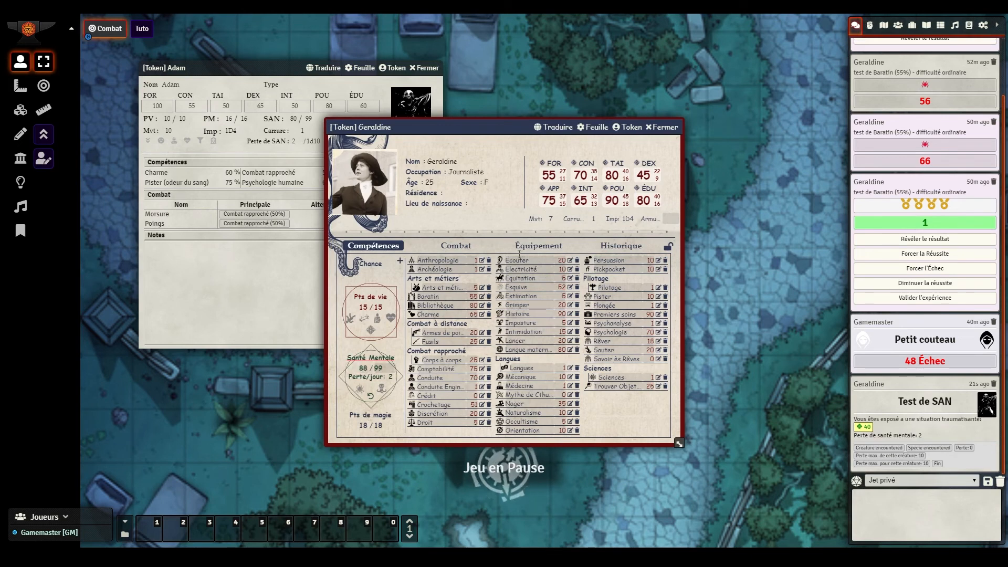
left_click_drag(496, 123, 638, 94)
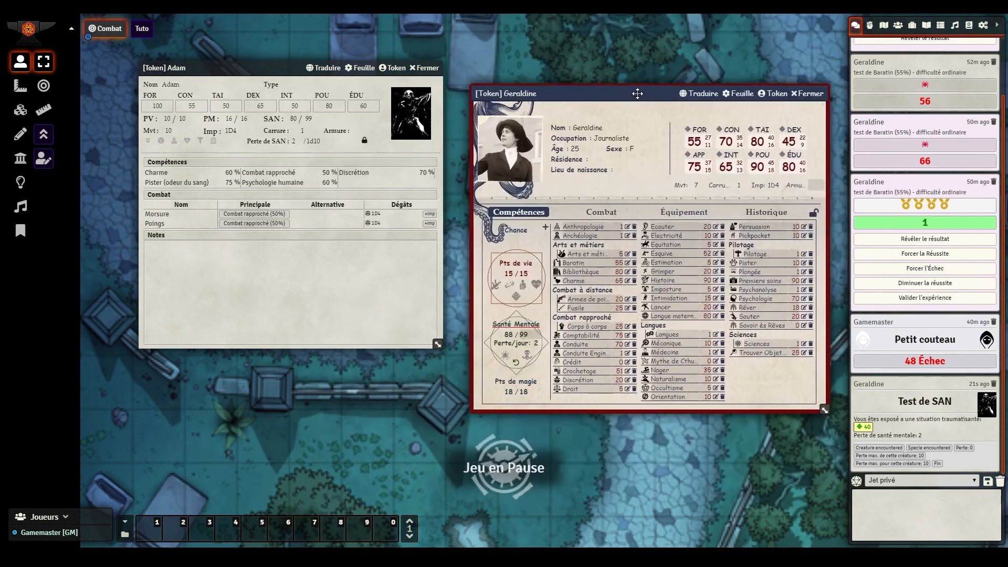
double_click(586, 93)
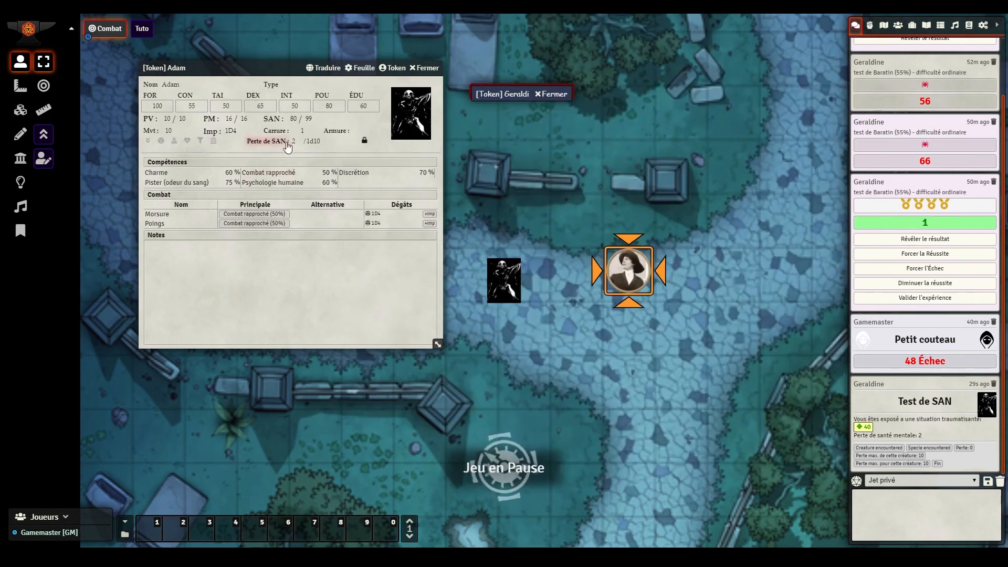
Unlock Adam's sheet, set the sanity loss for a passed test to 7 and lock the sheet again.
left_click(363, 141)
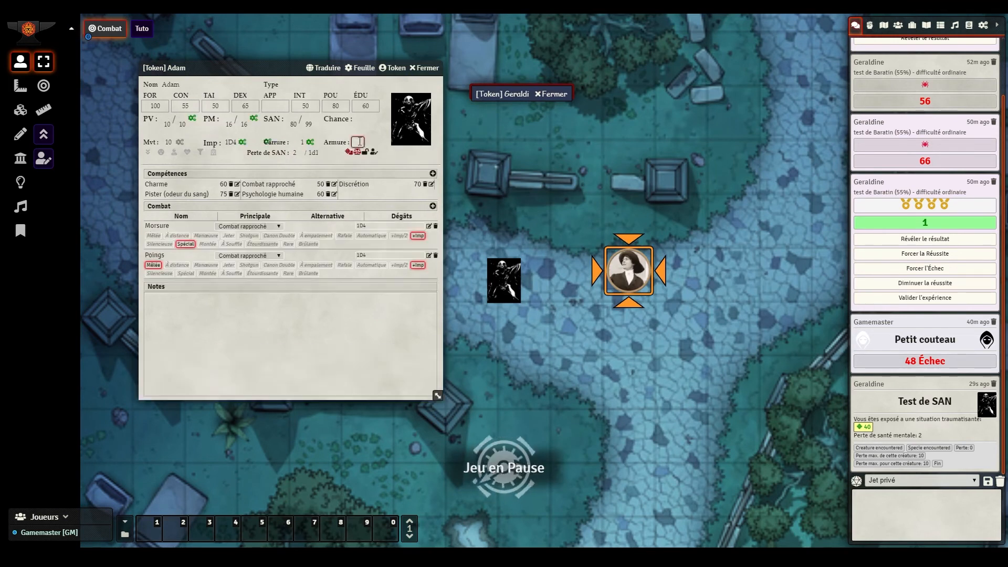
left_click(297, 151)
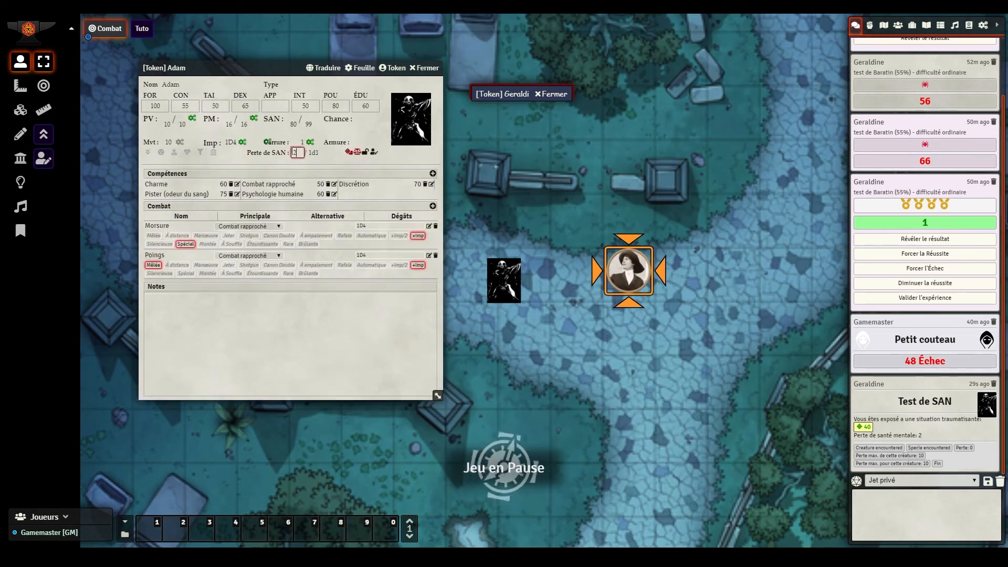
double_click(298, 152)
type("7")
left_click(367, 152)
left_click(367, 153)
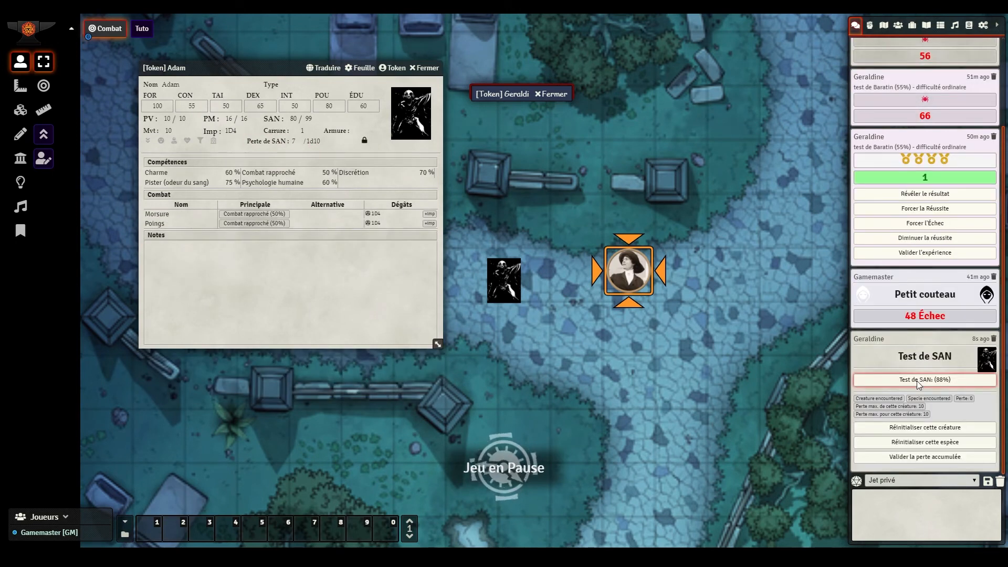
Roll the investigator's second sanity test, apply the 7-point loss and validate the accumulated loss.
left_click(916, 380)
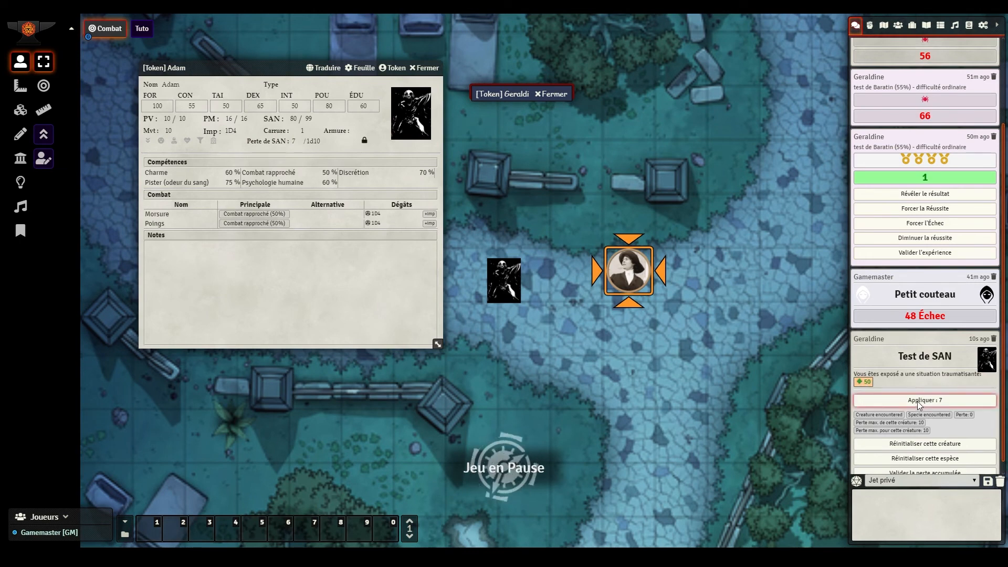
left_click(918, 401)
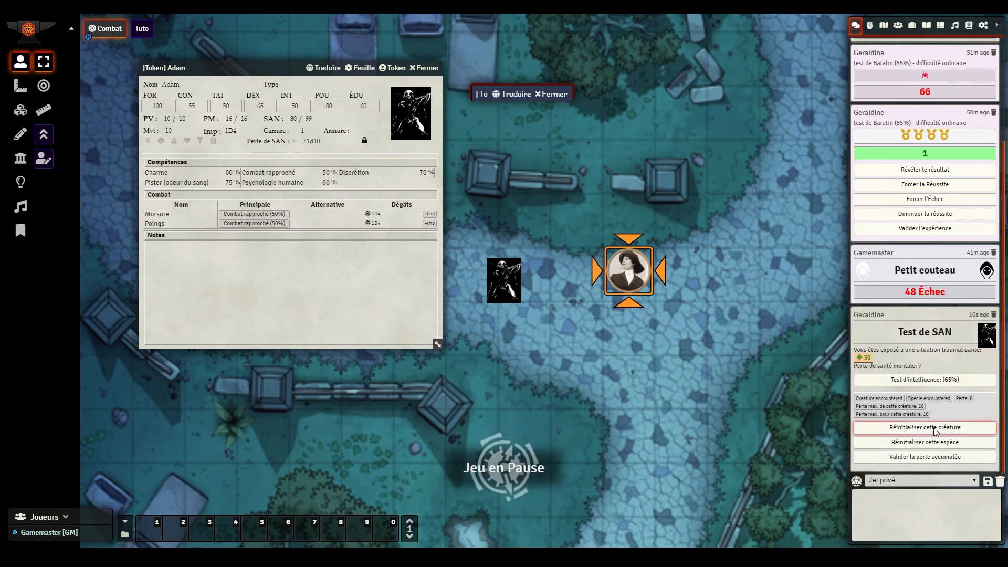
left_click(936, 458)
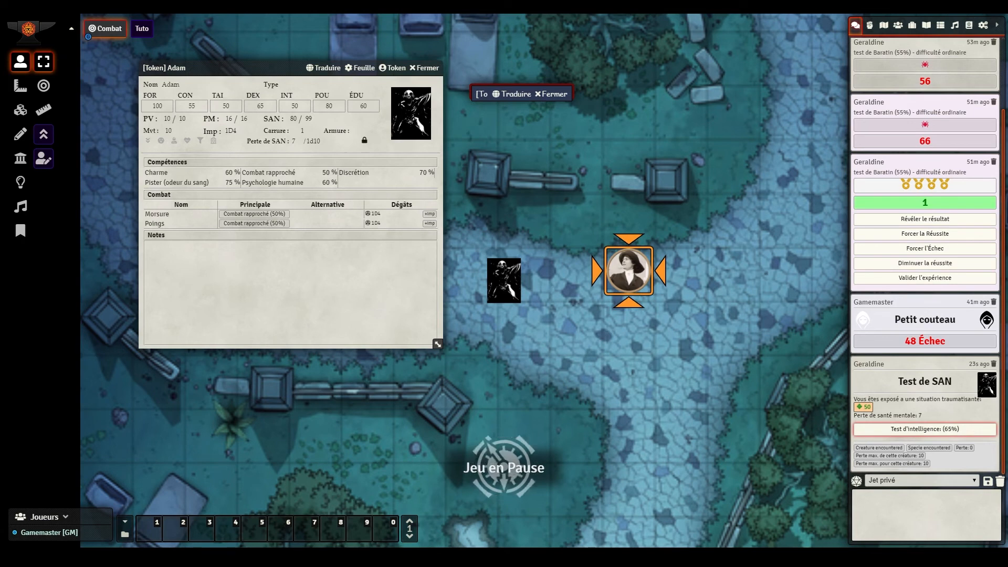
Roll the Intelligence test, play the temporary insanity in real time to its end, and grant the +1% Mythos gain.
left_click(915, 429)
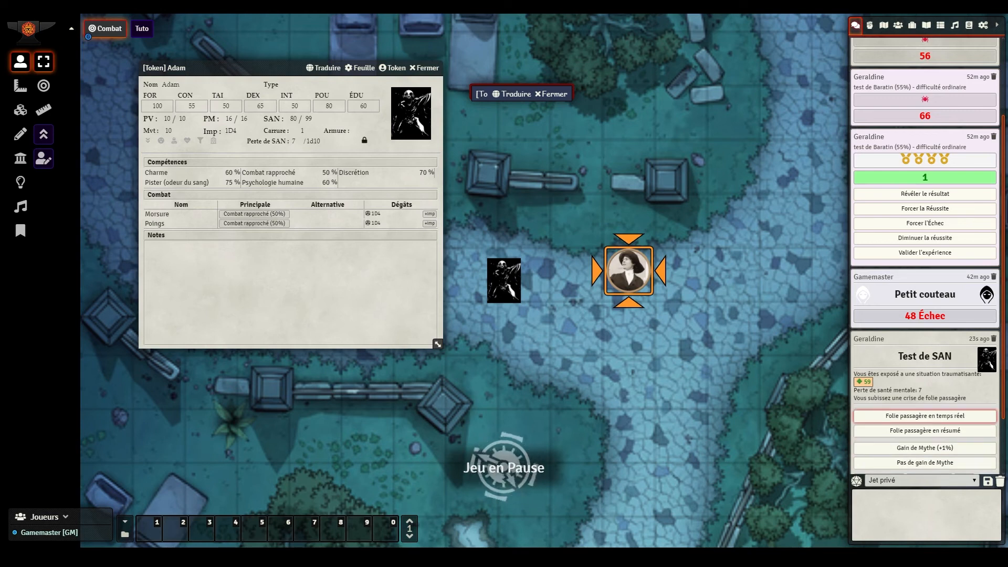
left_click(921, 418)
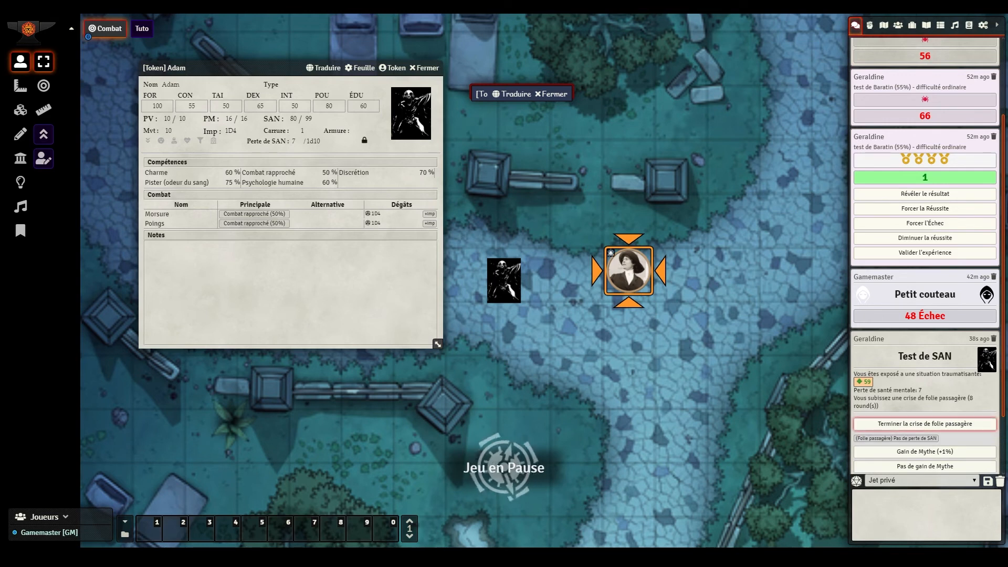
scroll(925, 439, "down", 2)
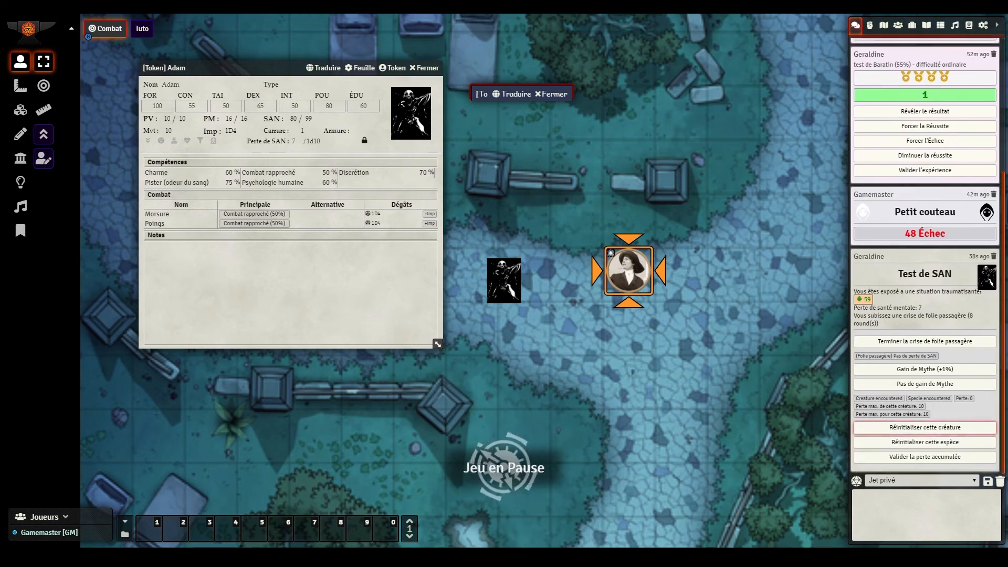
left_click(919, 342)
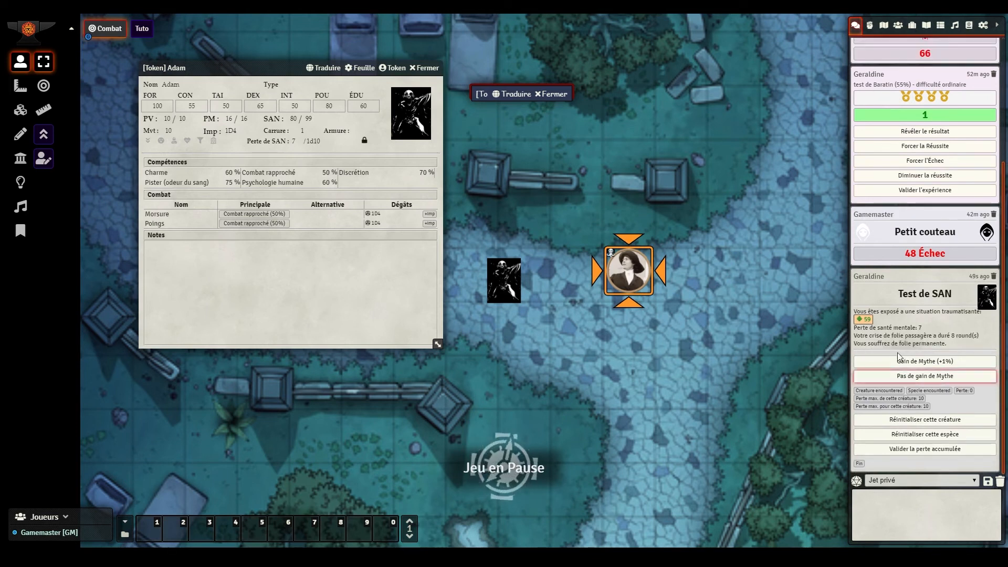
left_click(928, 366)
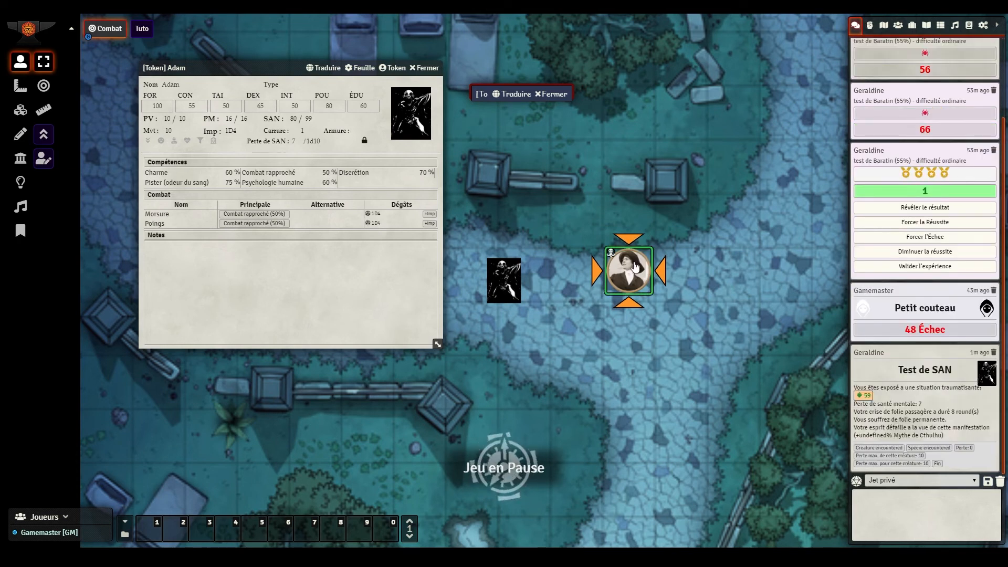
Move the investigator's token next to Adam, select both tokens and add them to the combat.
left_click_drag(635, 266, 576, 275)
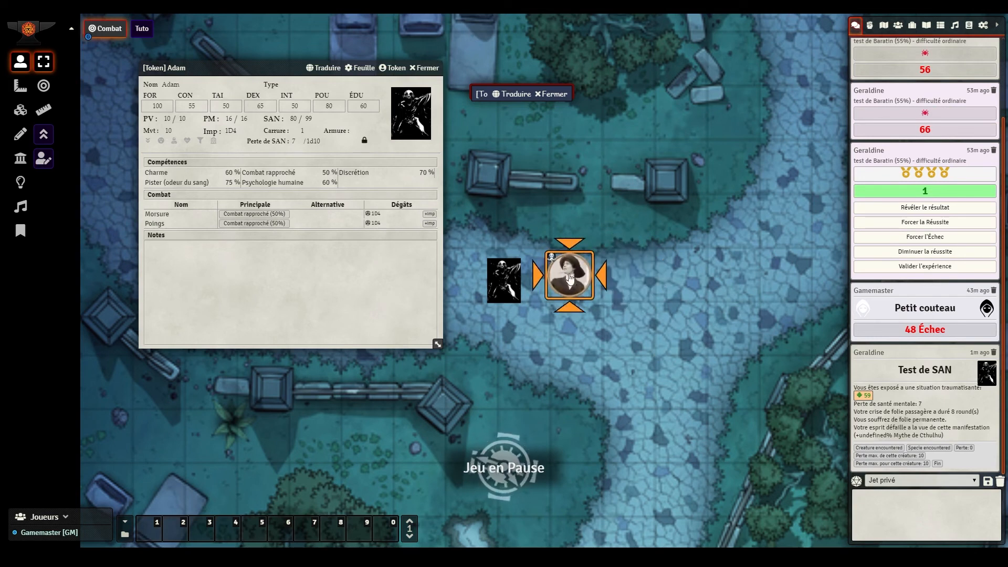
left_click_drag(464, 228, 651, 349)
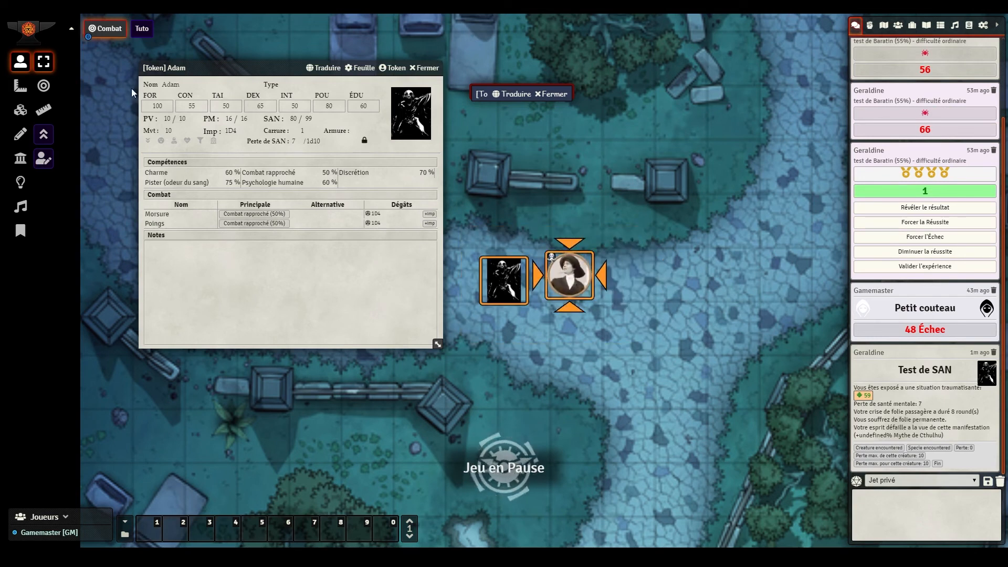
mouse_move(568, 273)
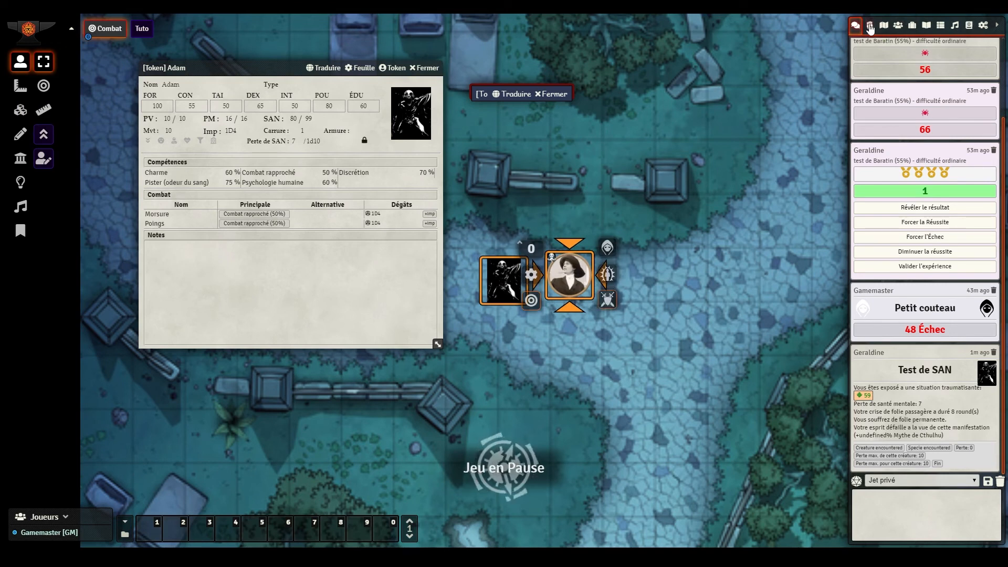
Show the combat tracker in a separate window beside the tokens and roll initiative for Adam and the investigator.
left_click(870, 27)
left_click_drag(508, 185, 753, 65)
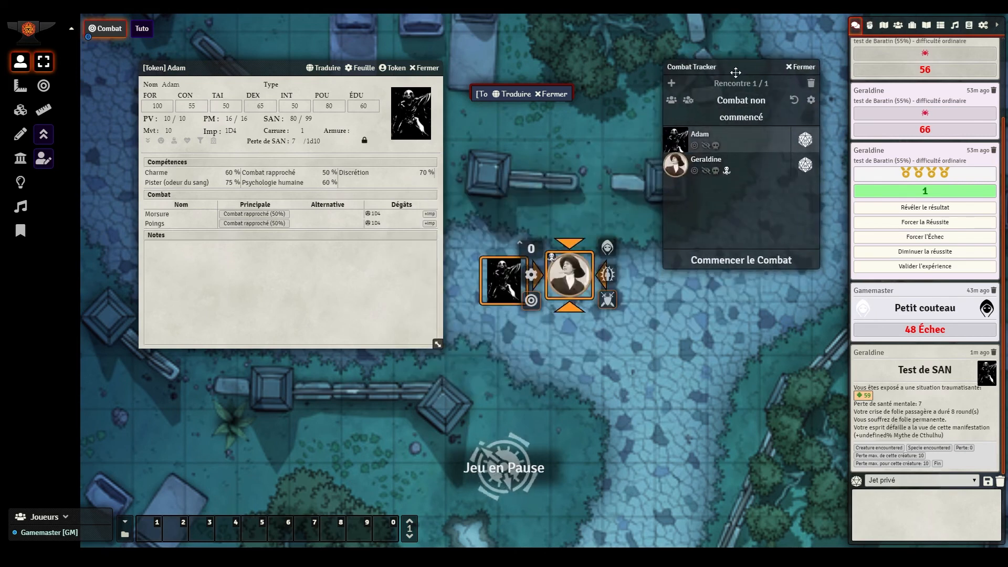
left_click(814, 141)
left_click(812, 163)
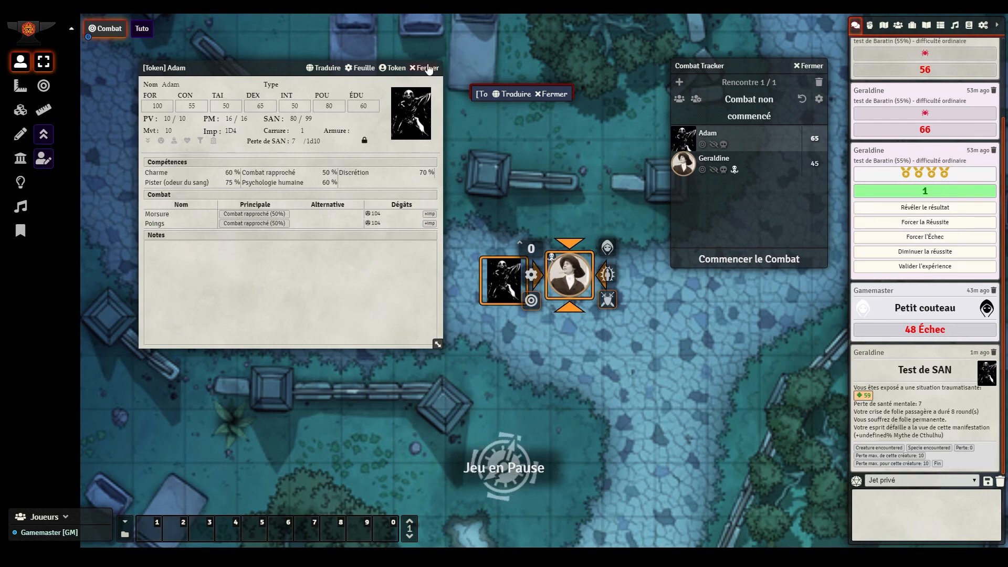
Roll Adam's Morsure attack against the investigator with a Bonus die and resolve her reaction with an Esquive roll.
left_click(640, 326)
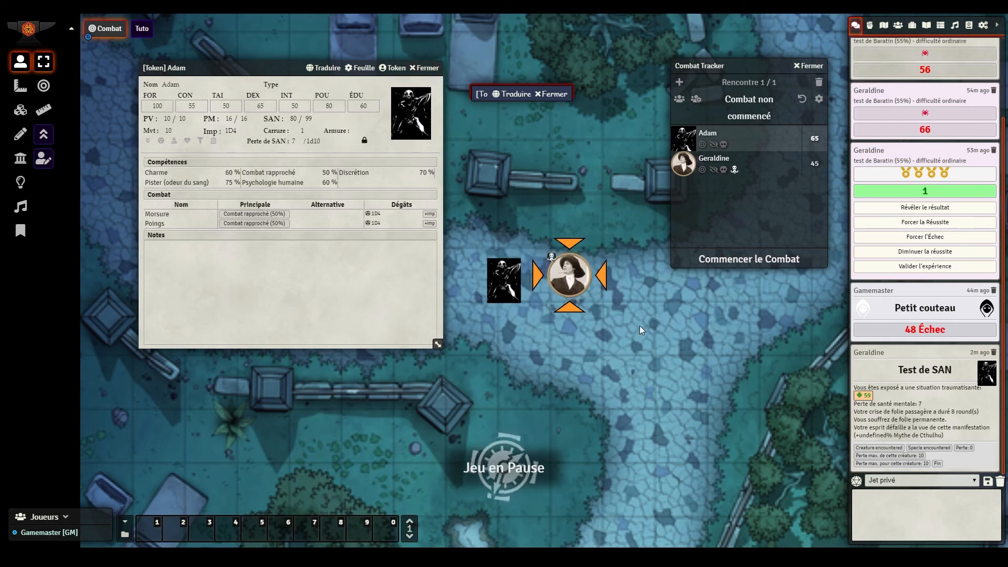
left_click(513, 285)
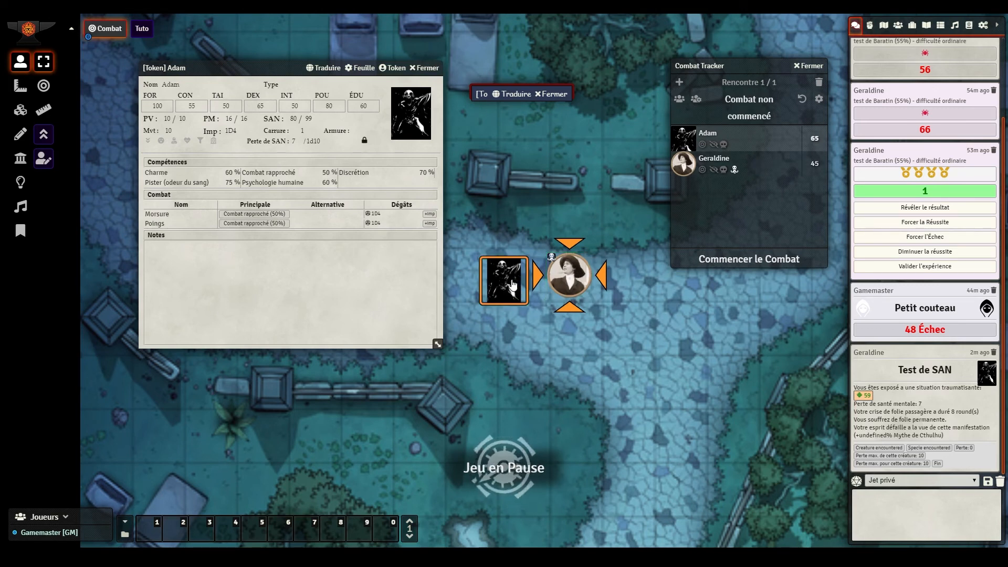
left_click(163, 215)
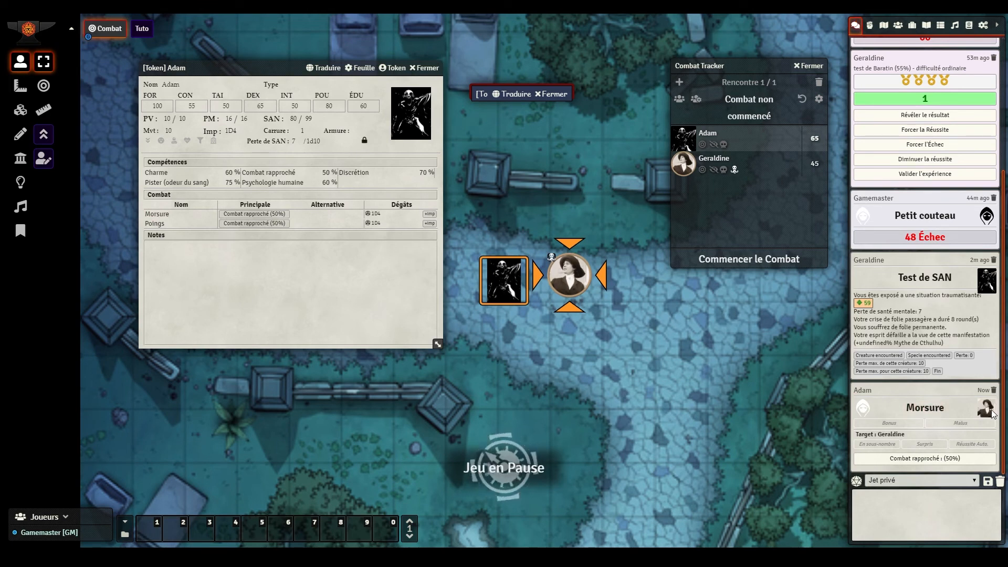
left_click(893, 423)
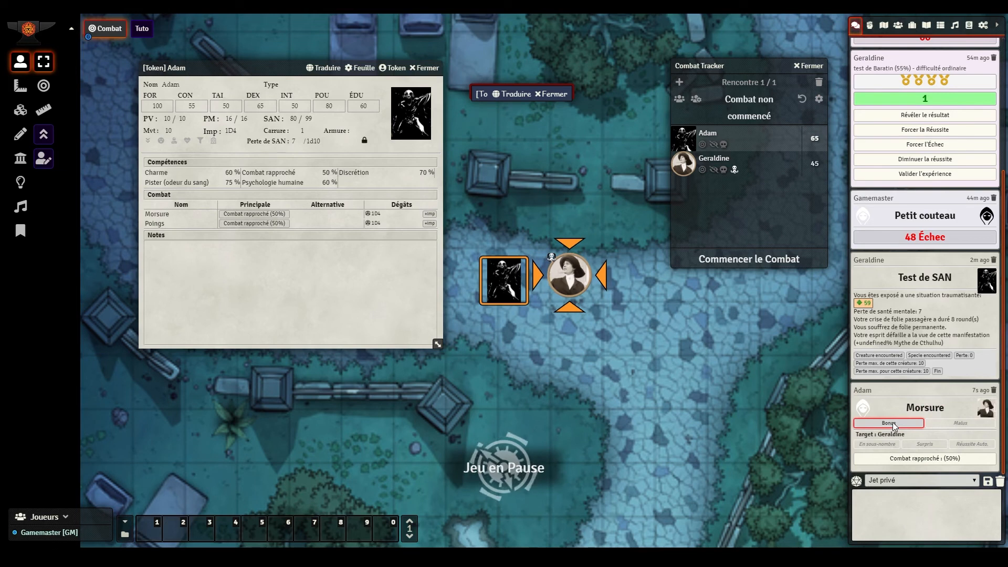
left_click(916, 458)
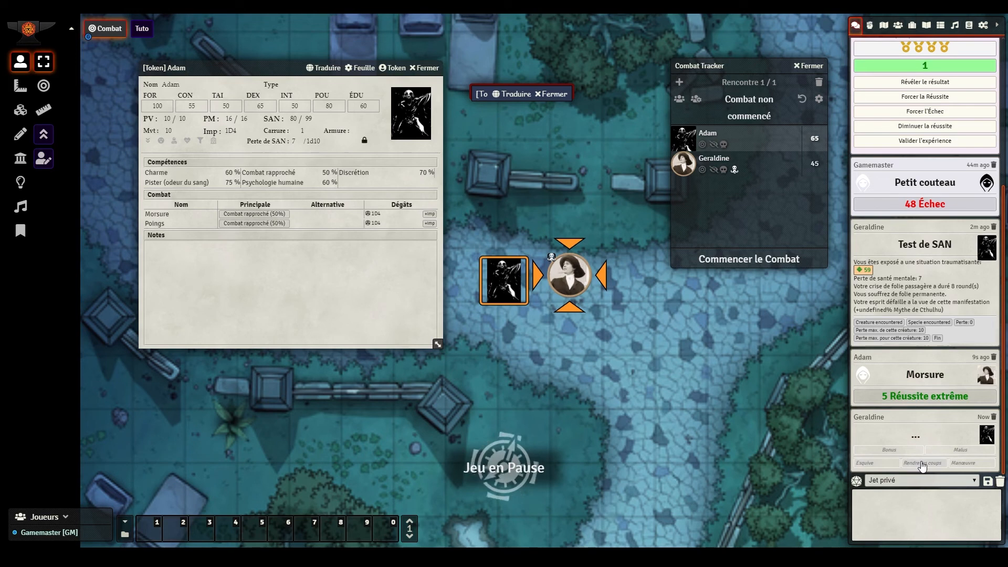
left_click(878, 461)
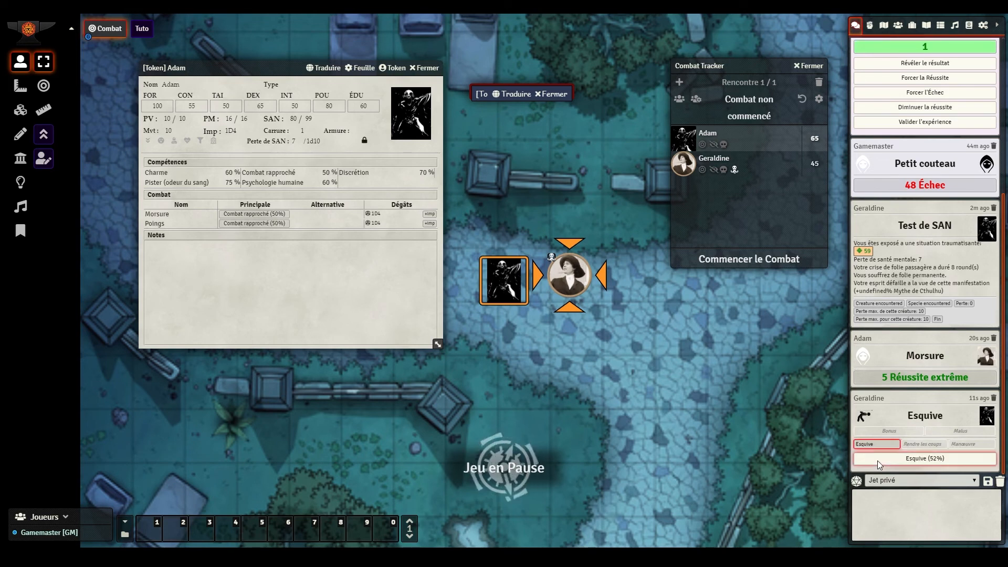
left_click(915, 458)
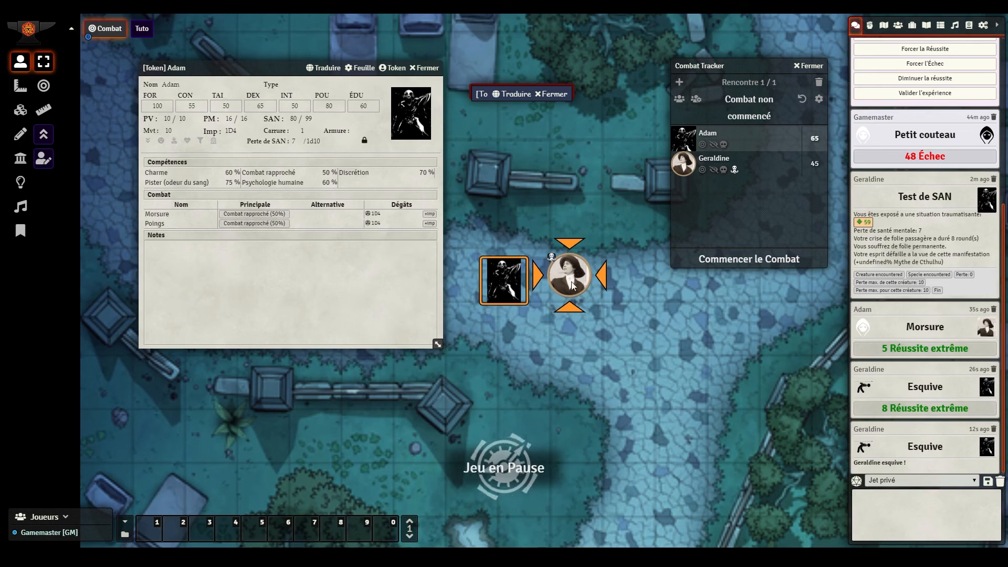
Make Adam's token the only target and select the investigator's token as the attacker.
left_click(44, 85)
left_click(511, 285)
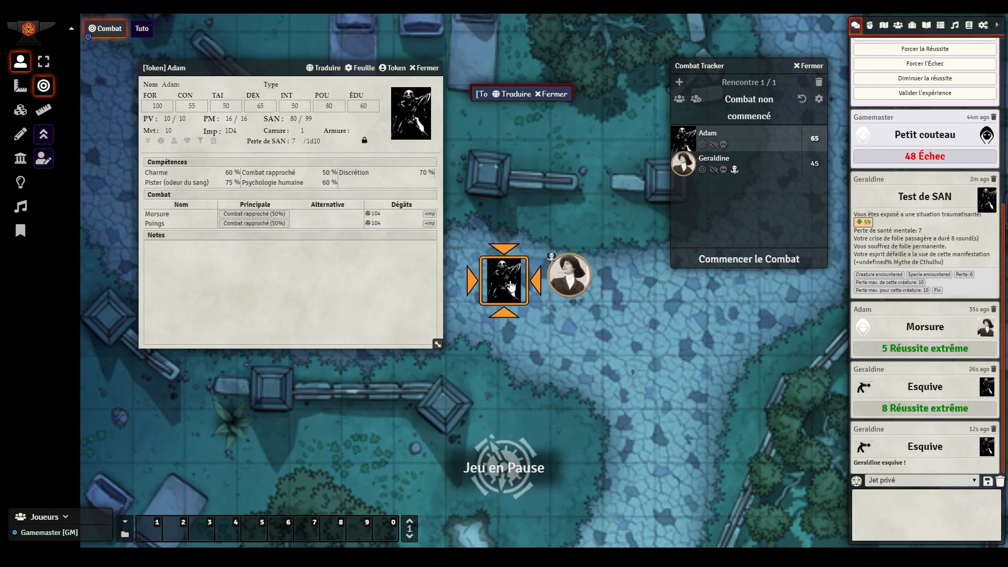
left_click(43, 62)
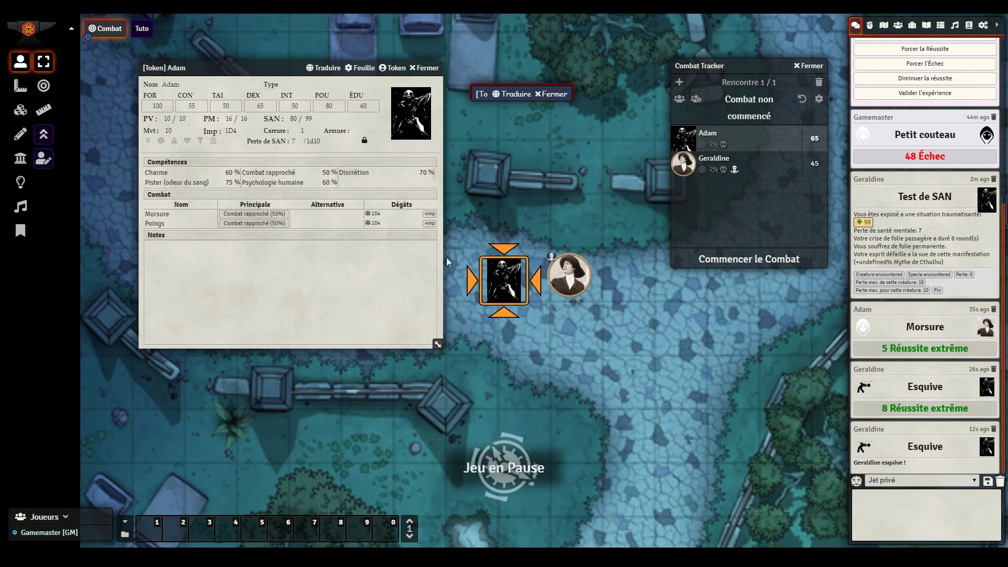
left_click(573, 276)
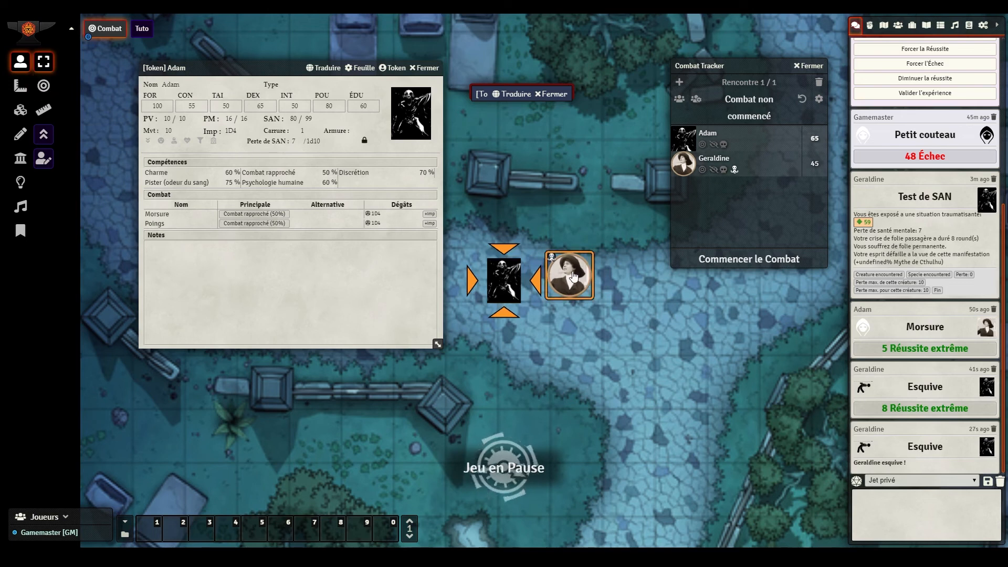
Open the investigator's combat information and roll her Petit couteau attack against Adam with the Bonus and Surpris options.
left_click(549, 94)
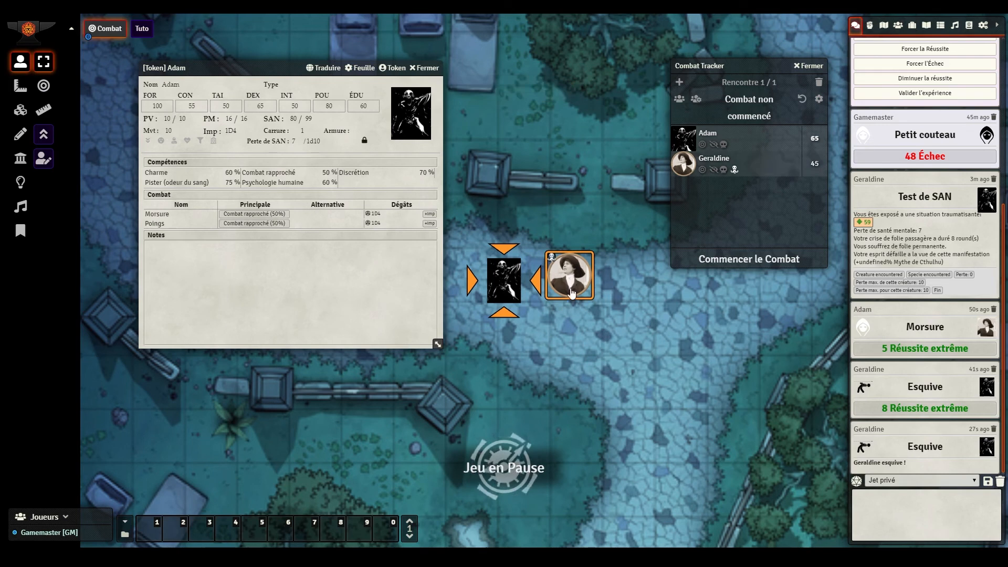
double_click(572, 292)
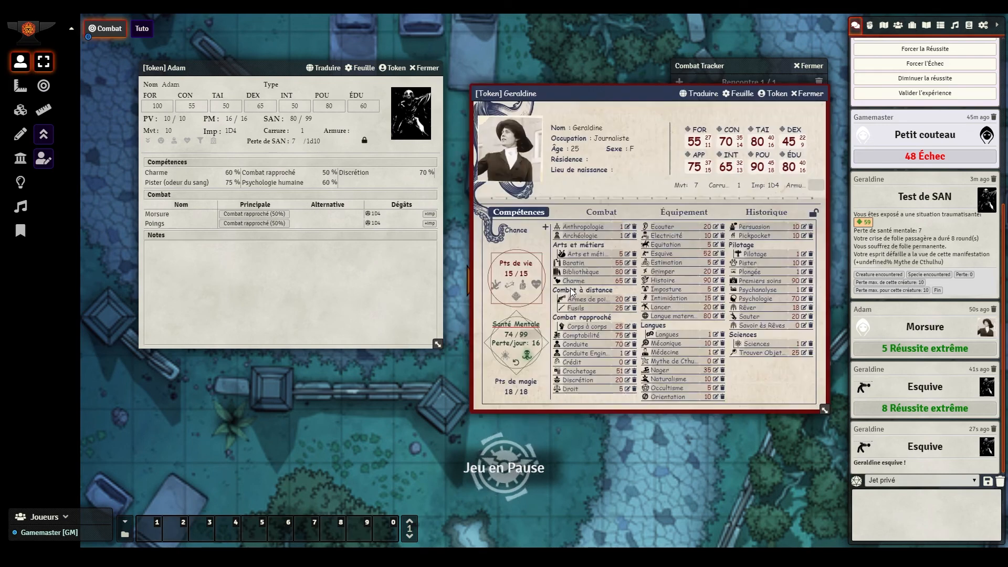
left_click(602, 212)
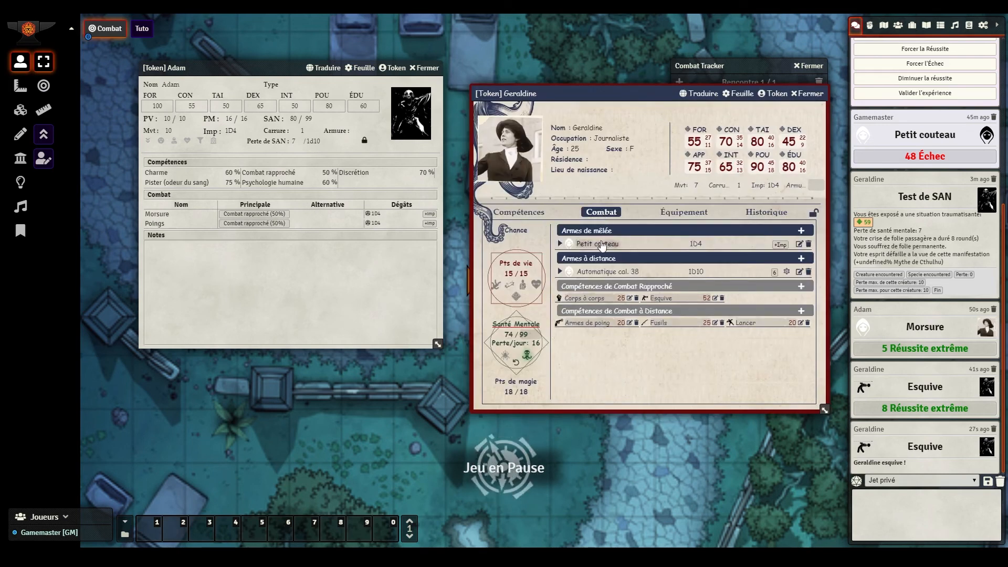
left_click(570, 244)
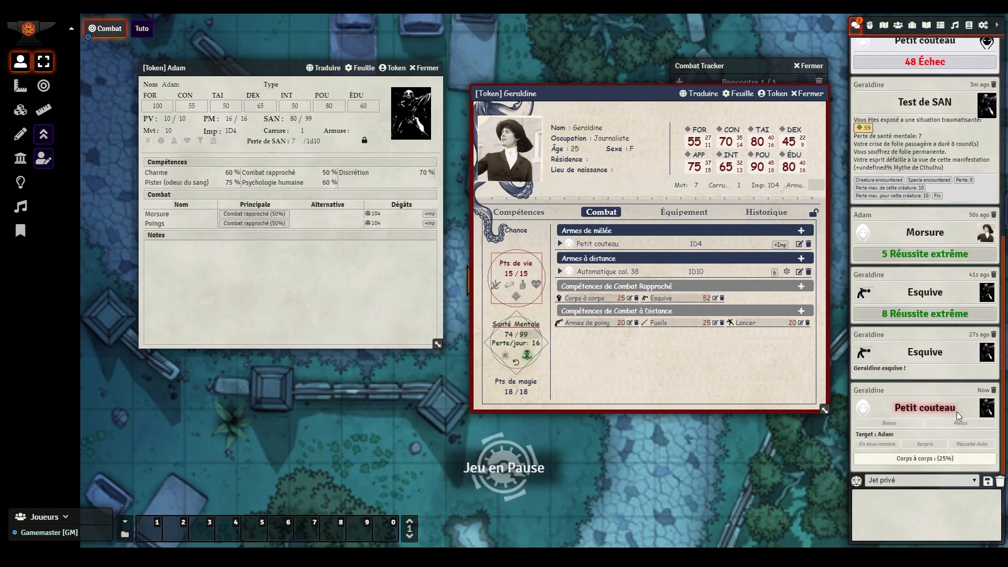
left_click(899, 424)
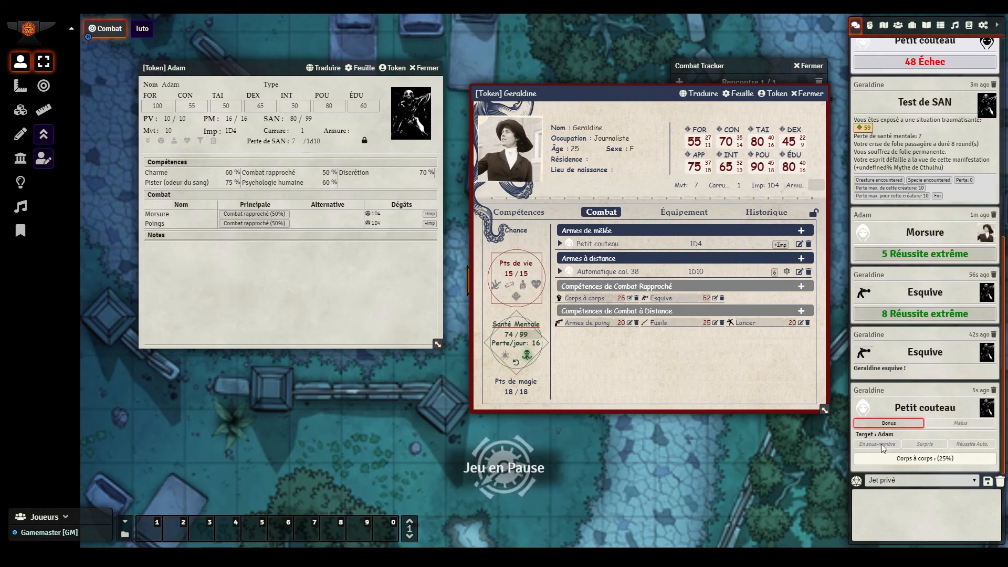
left_click(928, 443)
left_click(912, 458)
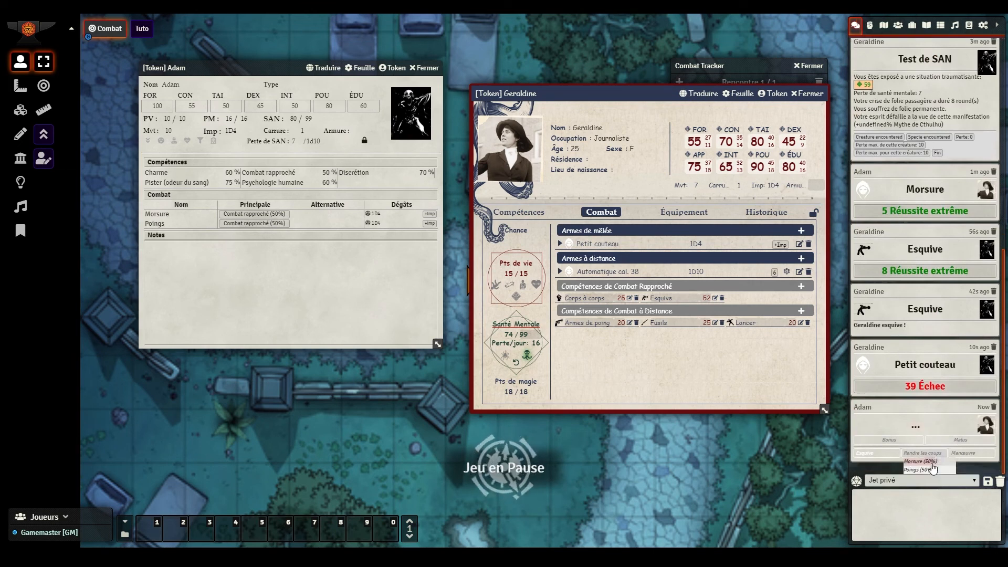
Have Adam fight back against the knife attack with Poings, rolling with a Malus die.
left_click(956, 450)
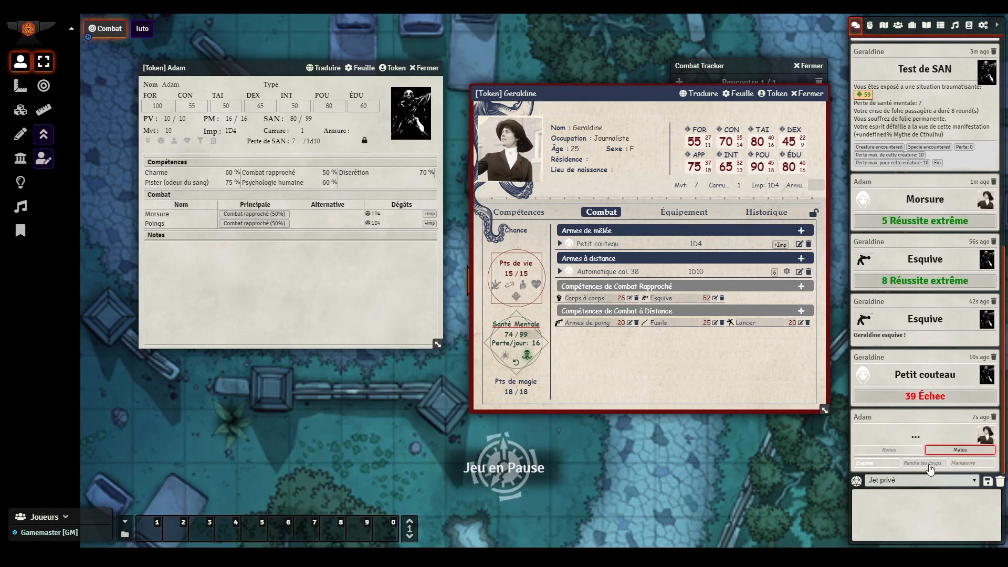
left_click(929, 465)
left_click(930, 469)
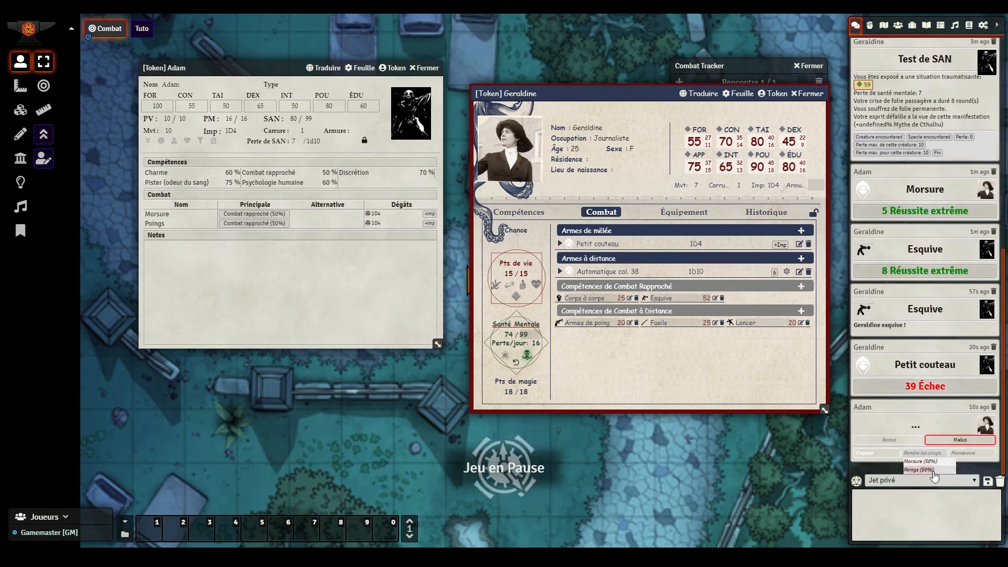
left_click(937, 459)
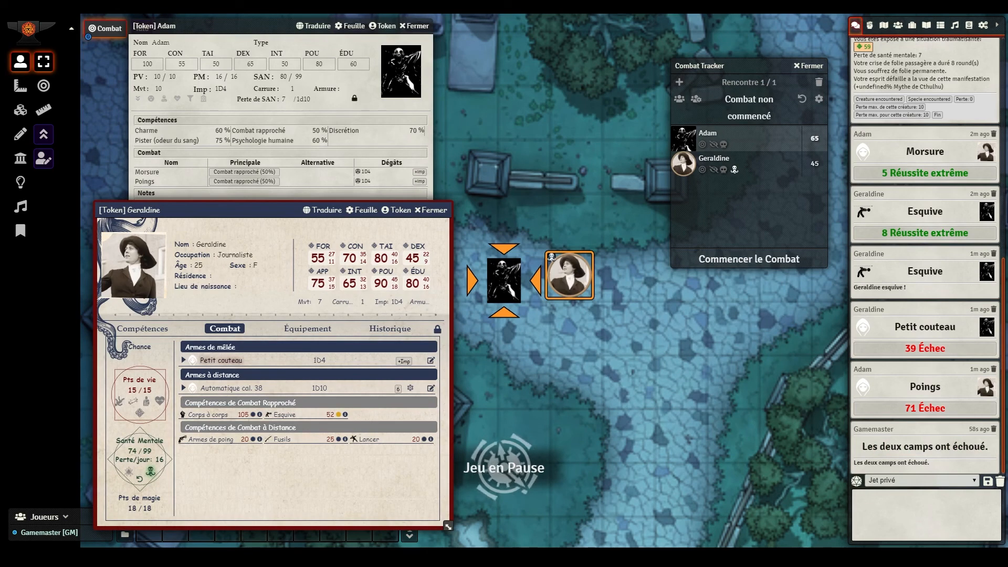
Resolve another Petit couteau attack against Adam's Poings retaliation, using Corps à corps at 105%, and inflict the rolled damage on him.
left_click(220, 361)
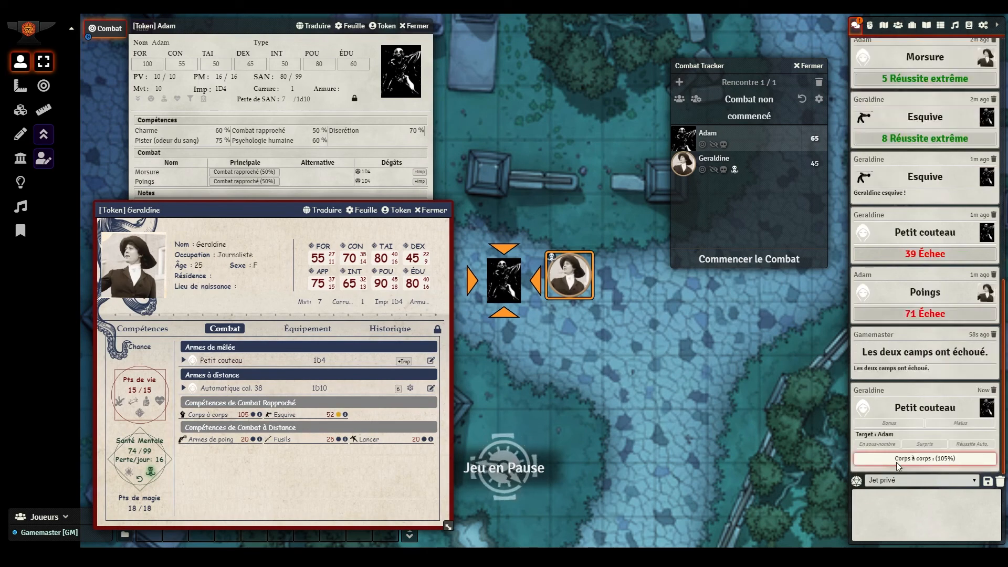
left_click(931, 460)
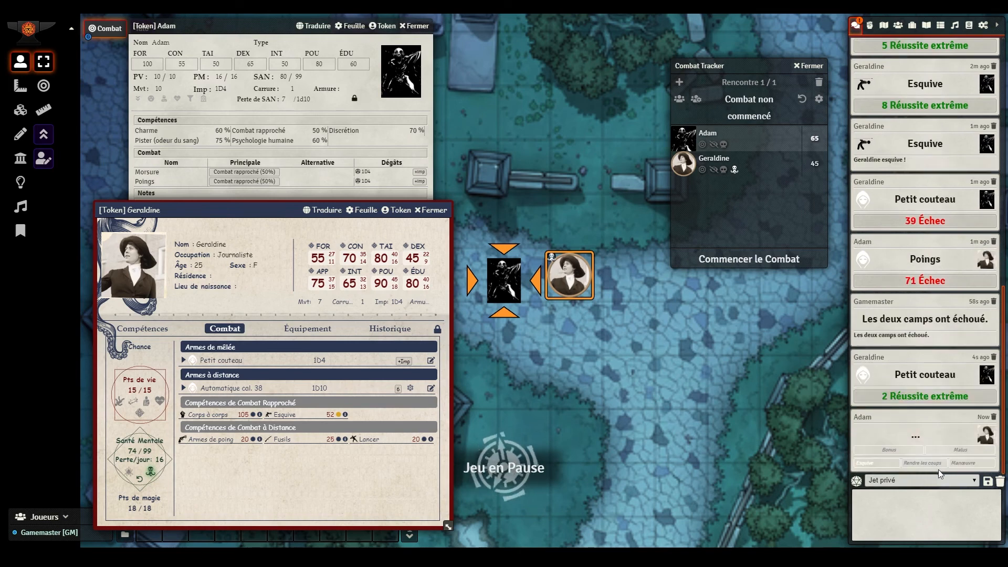
left_click(921, 464)
left_click(920, 469)
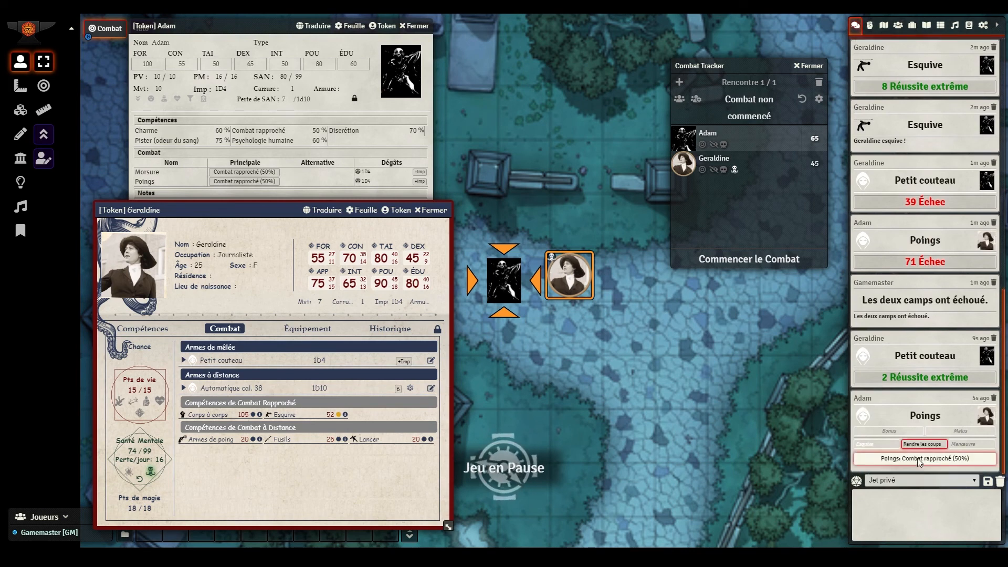
left_click(917, 458)
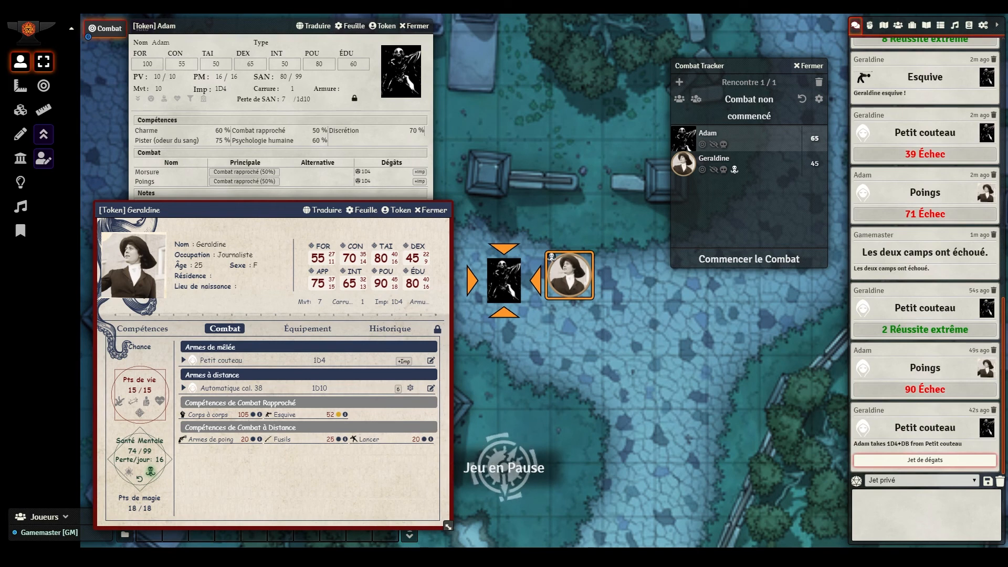
left_click(917, 460)
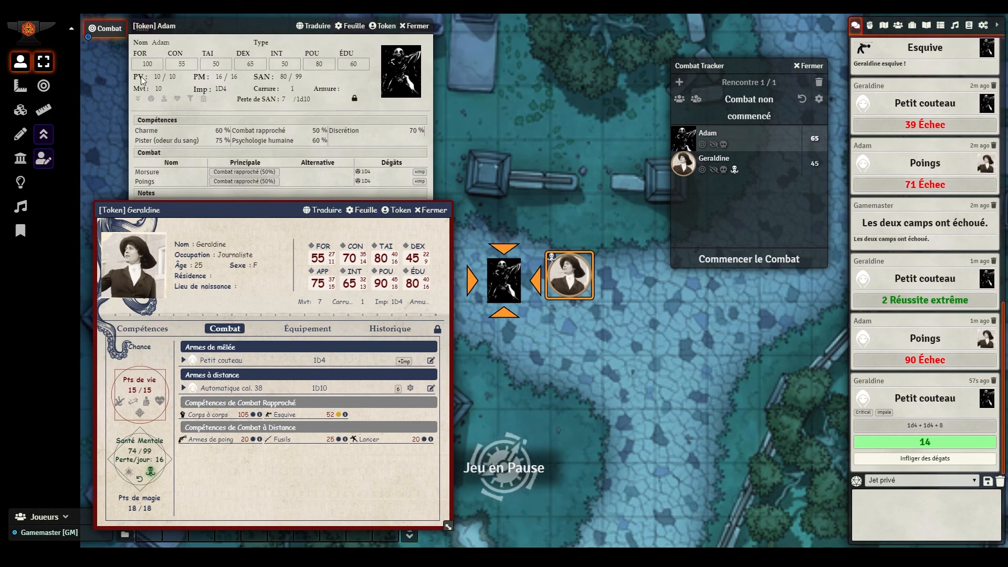
left_click(893, 459)
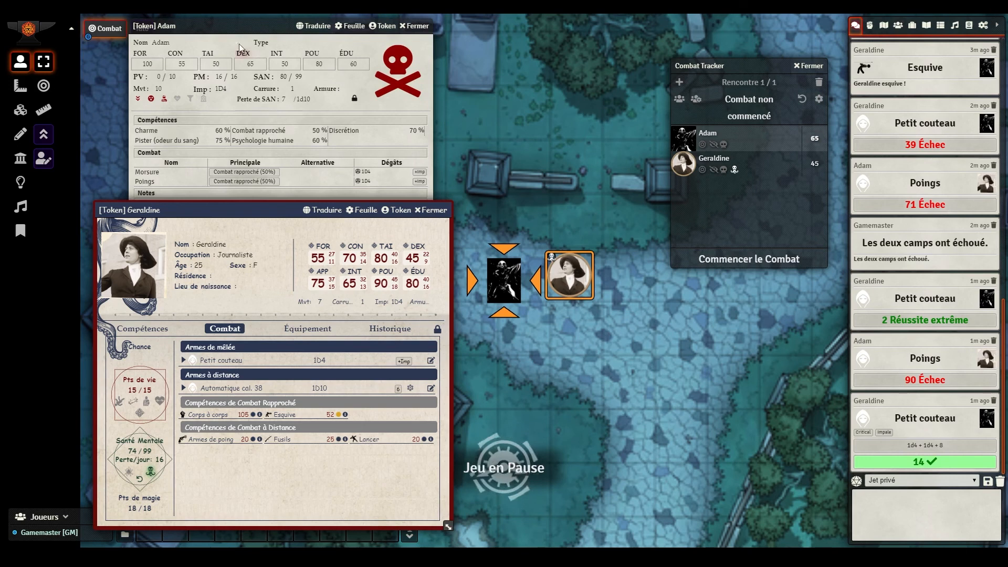
Set Adam's current hit points to 10 and clear his active conditions and dead status.
left_click(160, 77)
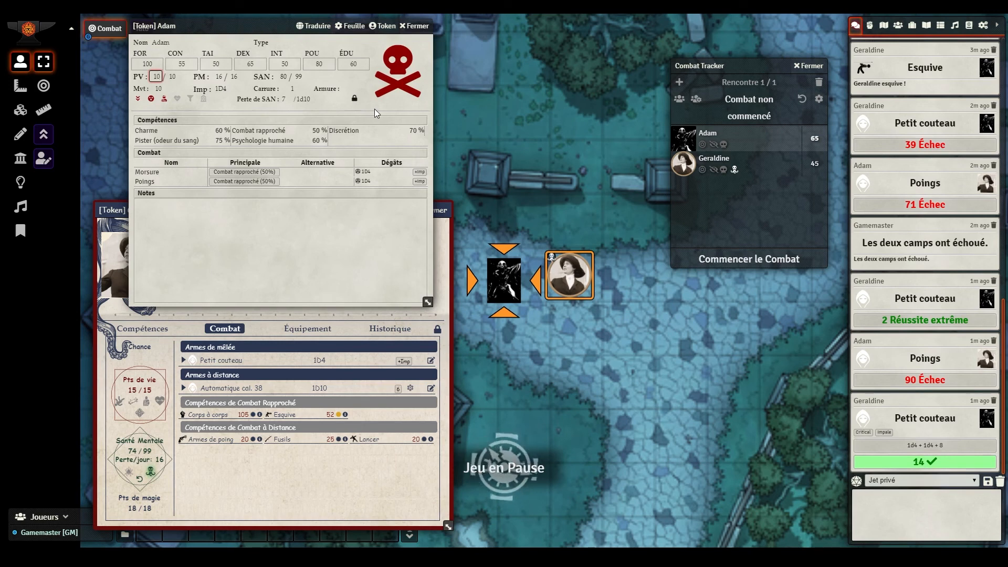
left_click(374, 109)
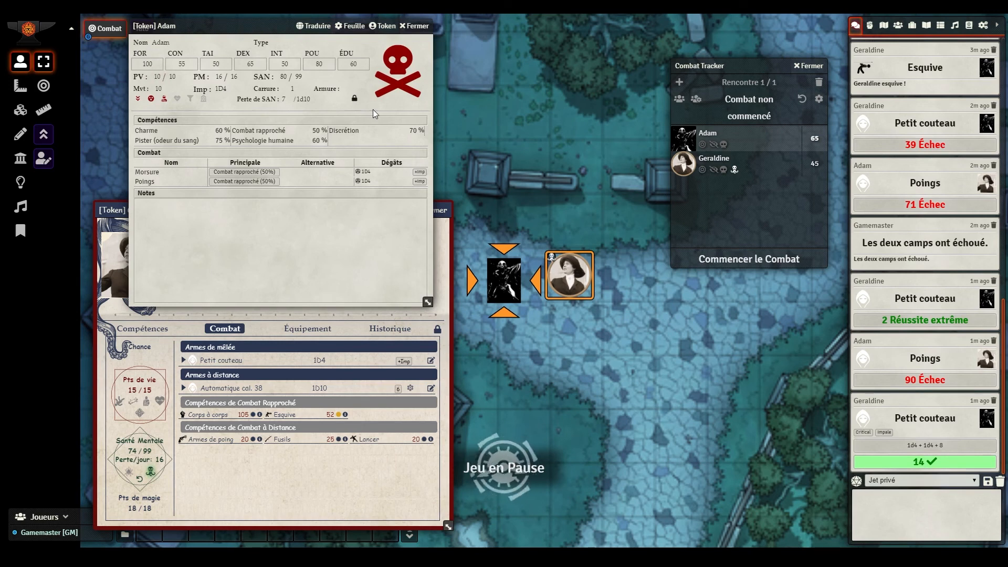
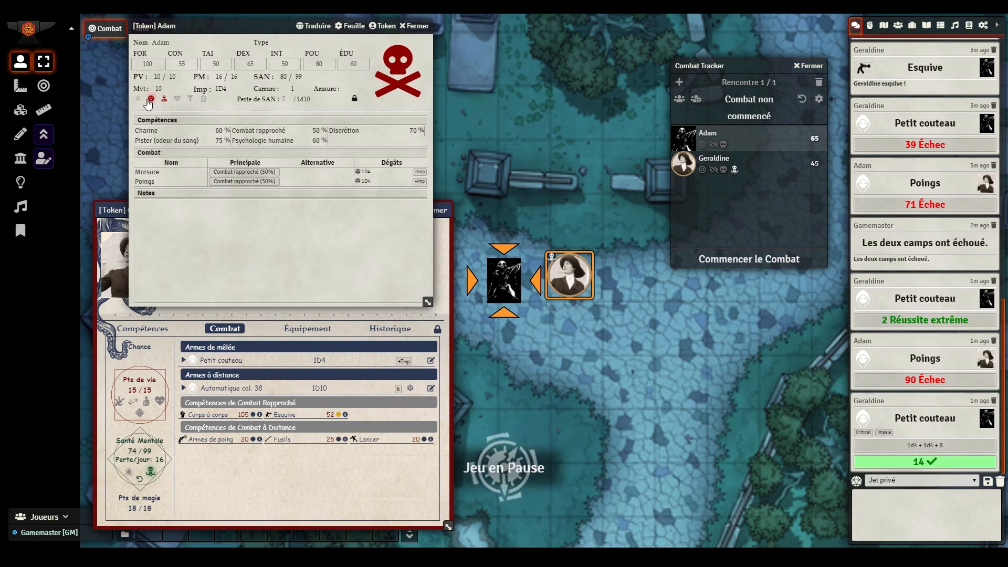
left_click(404, 78)
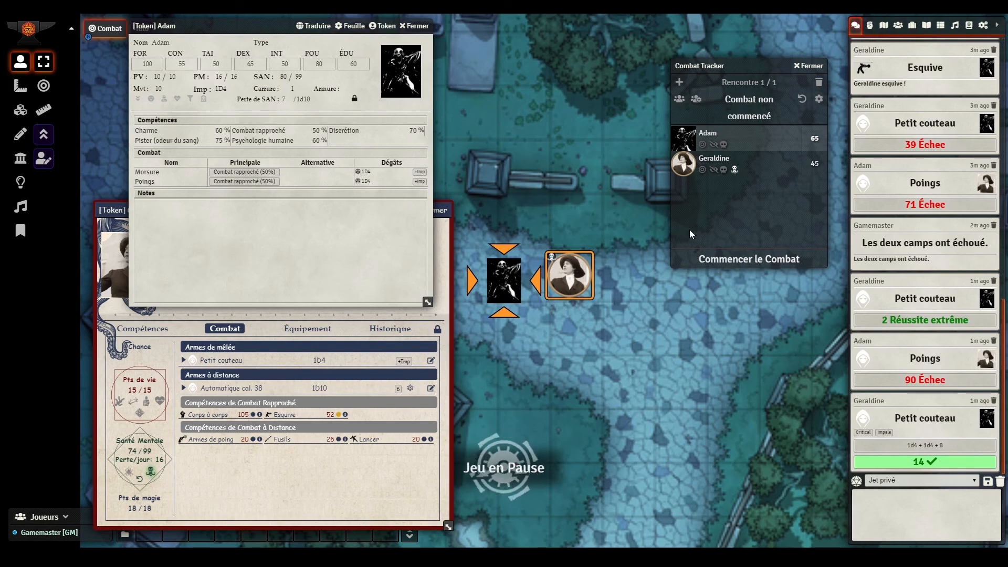
Move the investigator's token farther from Adam and roll a single Automatique cal. 38 shot with Bonus, Surpris and Bout portant.
left_click_drag(569, 282, 644, 282)
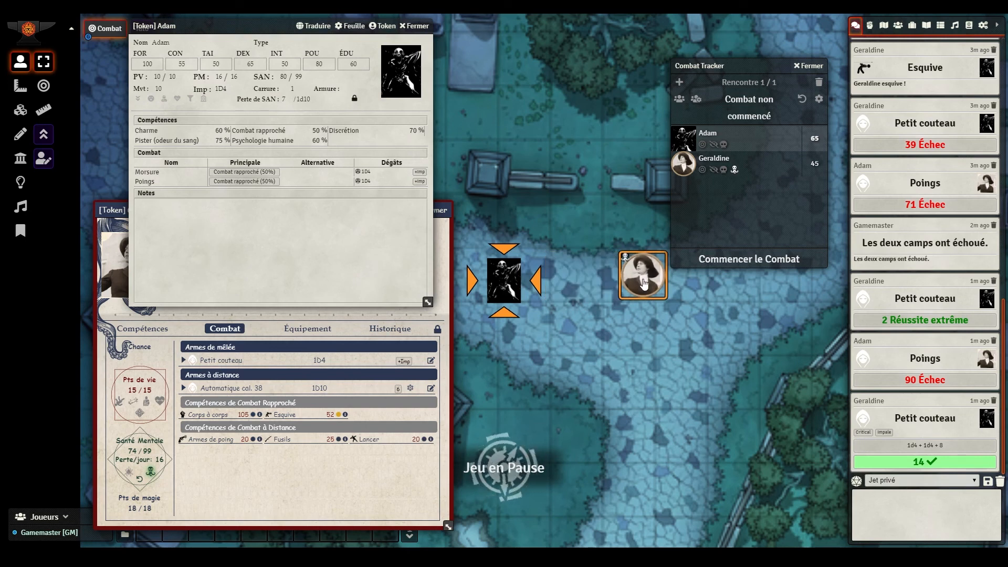
left_click(225, 389)
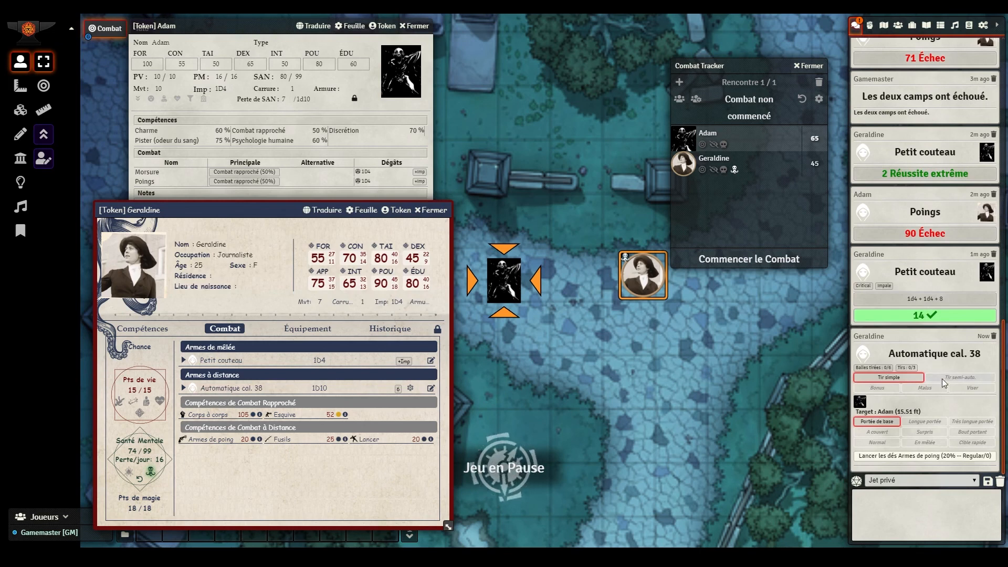
left_click(881, 385)
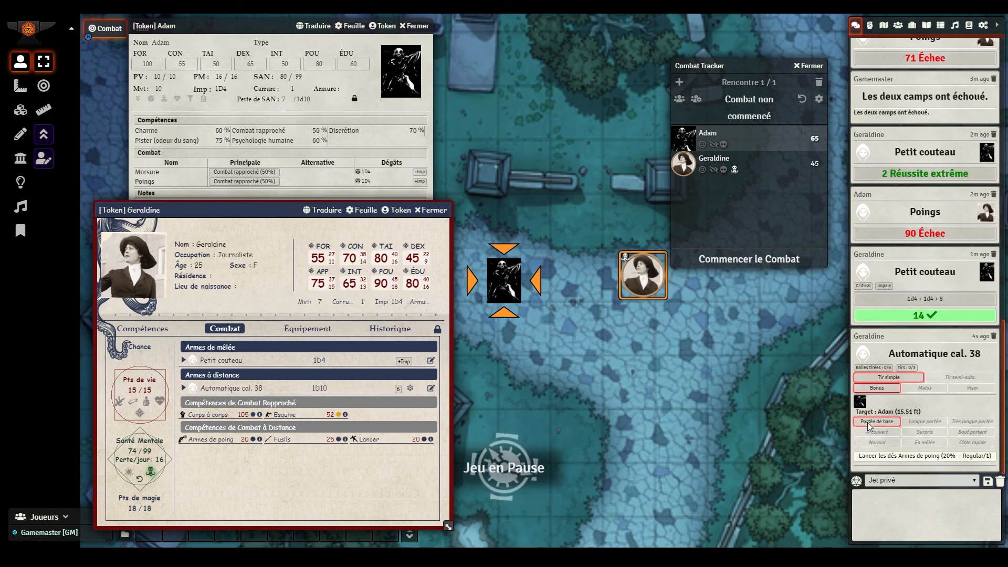
left_click(971, 432)
left_click(924, 432)
left_click(927, 460)
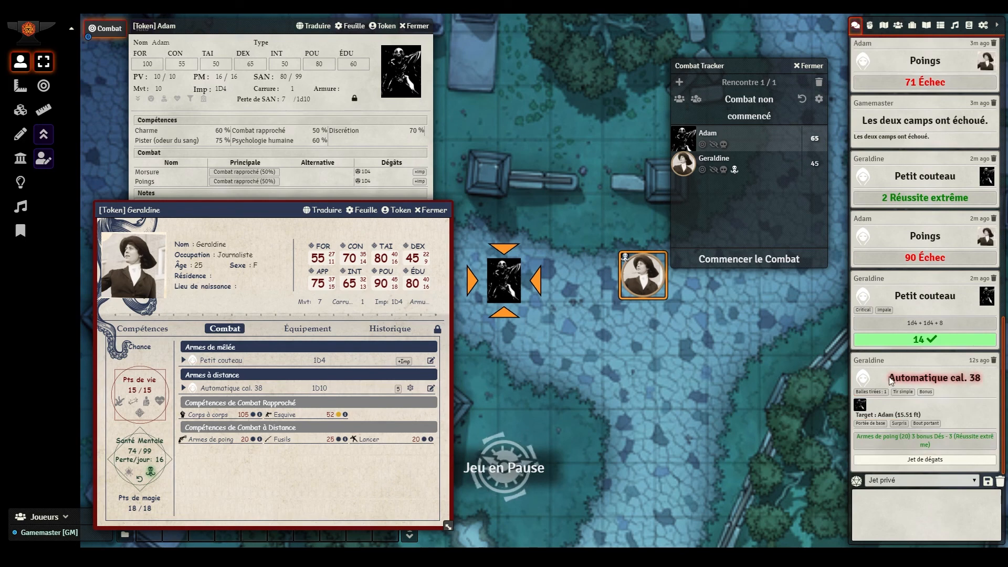
Expand the pistol shot's roll details, roll its damage and inflict it on Adam.
left_click(948, 440)
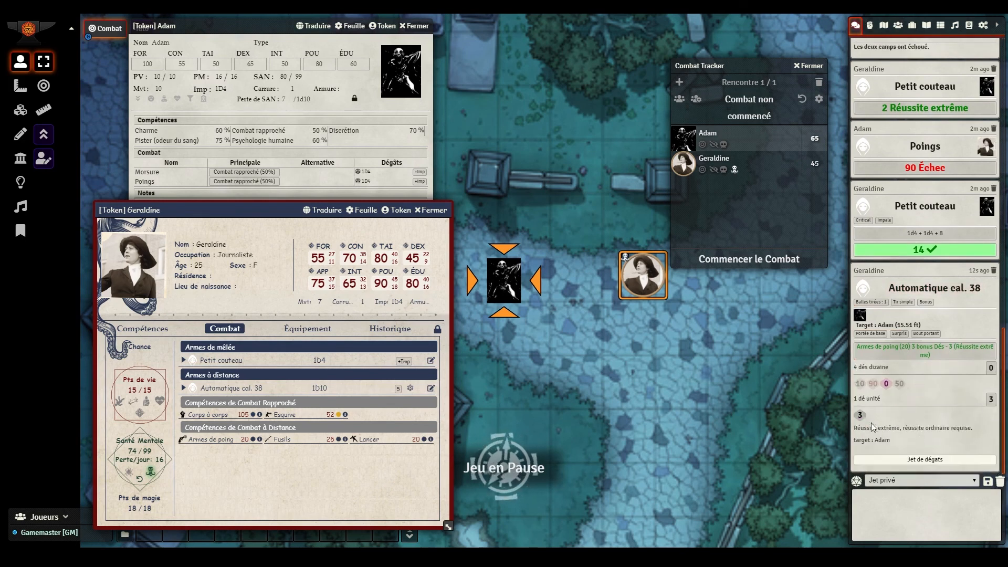
left_click(931, 461)
left_click(925, 461)
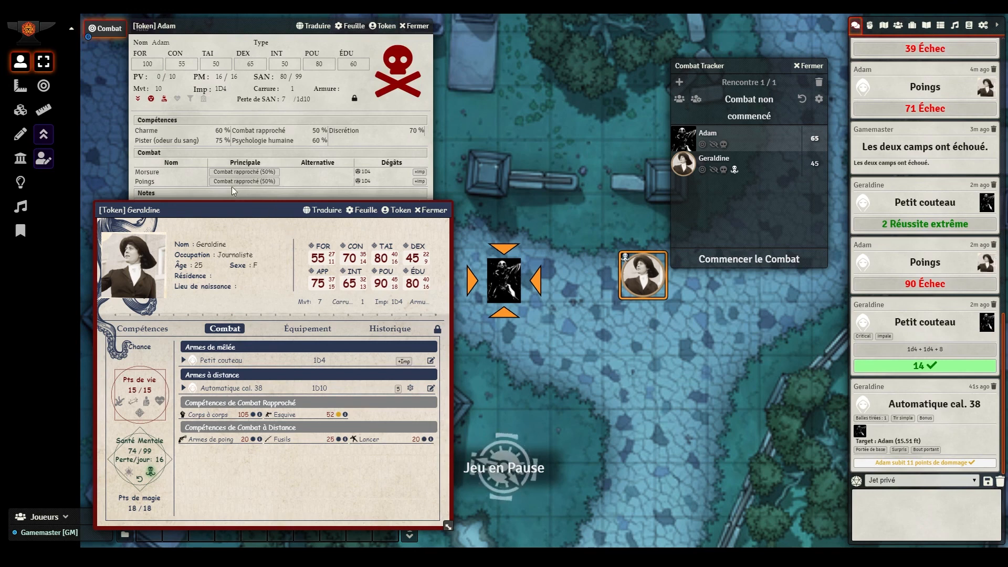
Enlarge Adam's character sheet and bring the investigator's sheet back to the front.
left_click(276, 24)
left_click_drag(427, 302, 555, 367)
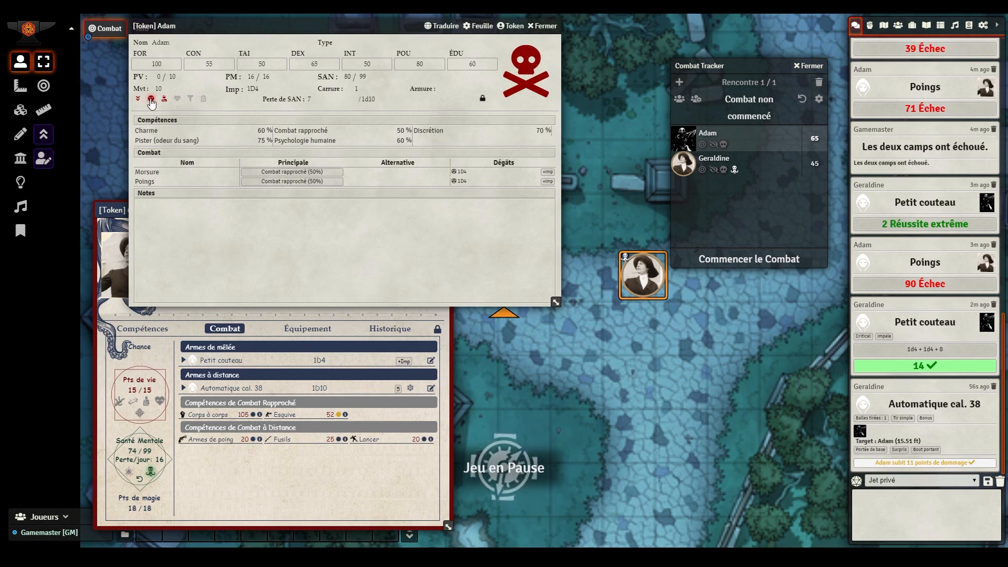
left_click(206, 467)
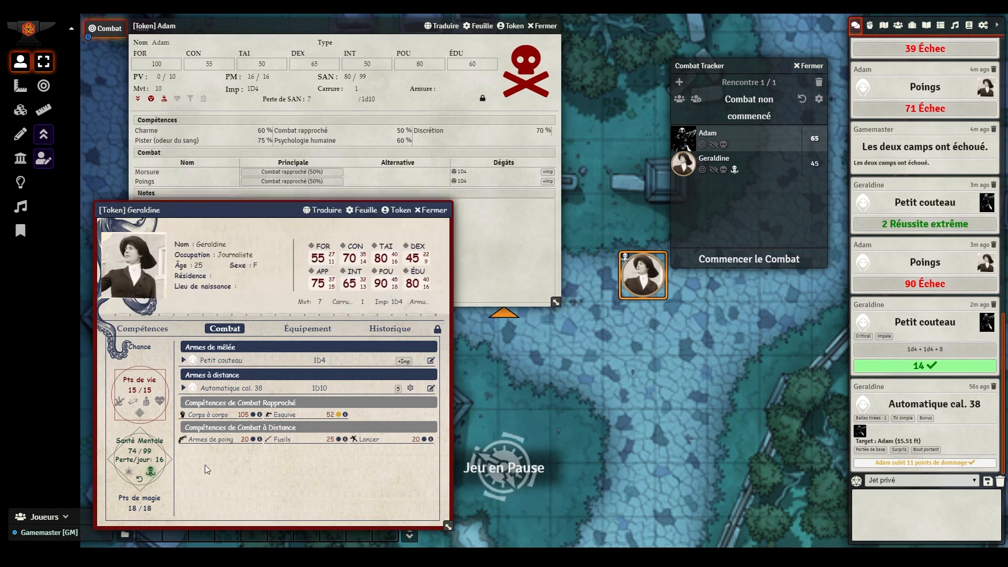
Toggle the two insanity conditions under Santé Mentale on the investigator's sheet, leaving both inactive.
left_click(150, 475)
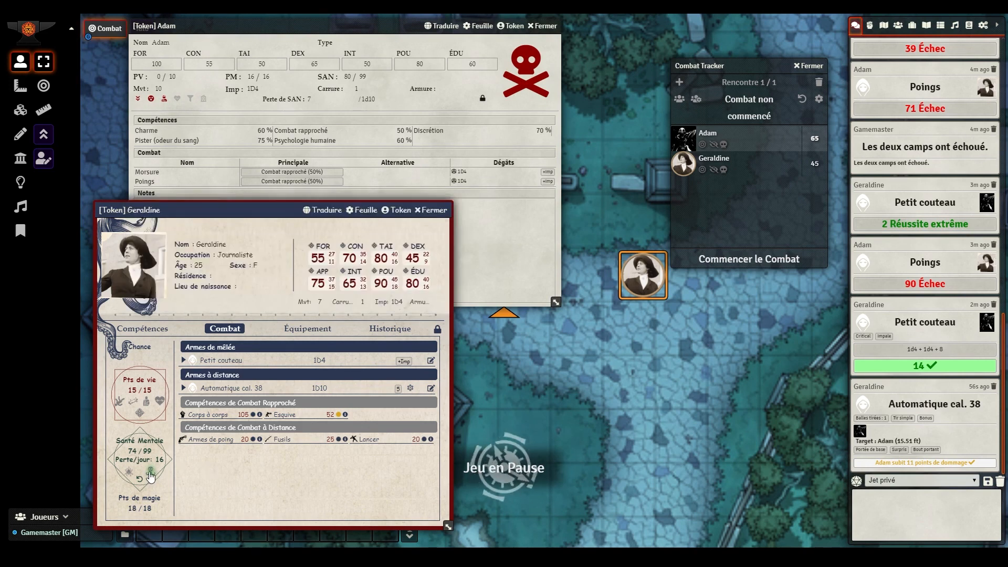
left_click(149, 472)
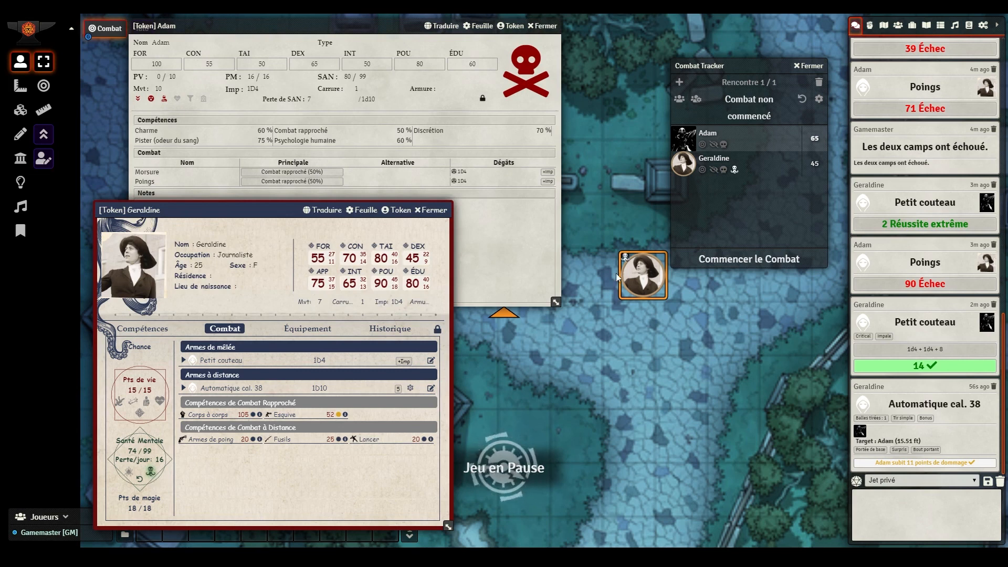
left_click(150, 473)
left_click(128, 474)
left_click(151, 473)
left_click(151, 473)
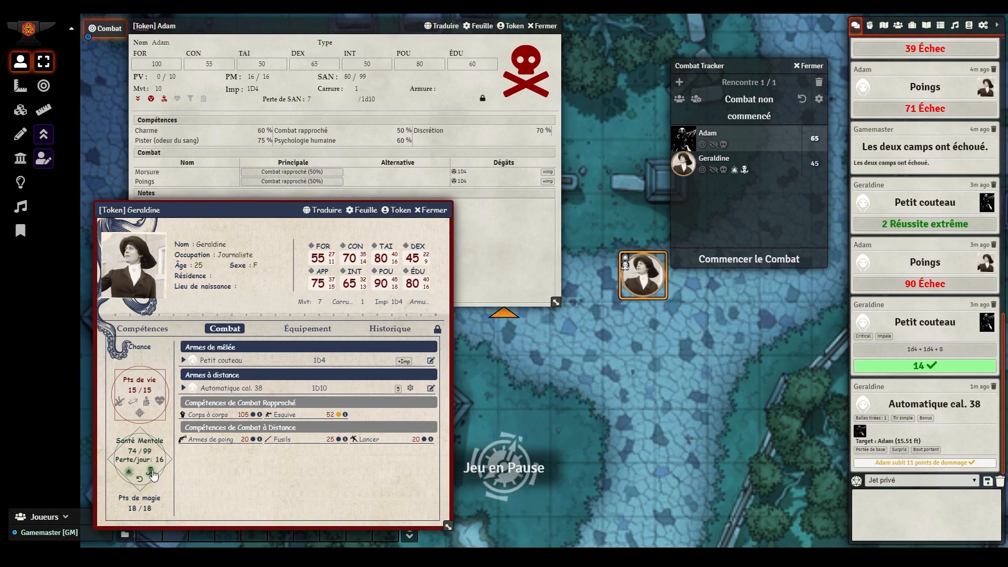
left_click(129, 474)
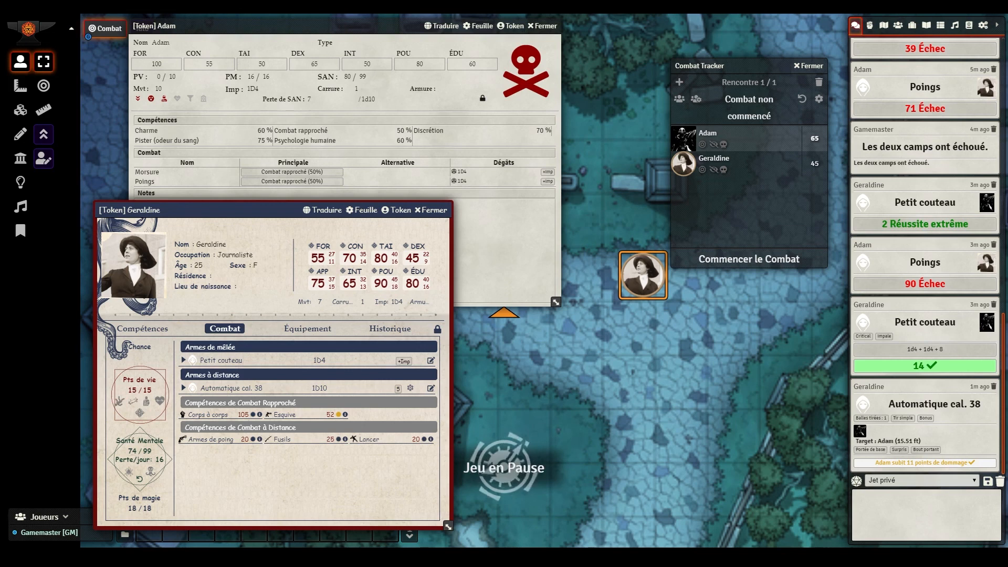
Create a new object named "sort" in the world and view the Contacter Cthulhu object's sheet.
left_click(912, 25)
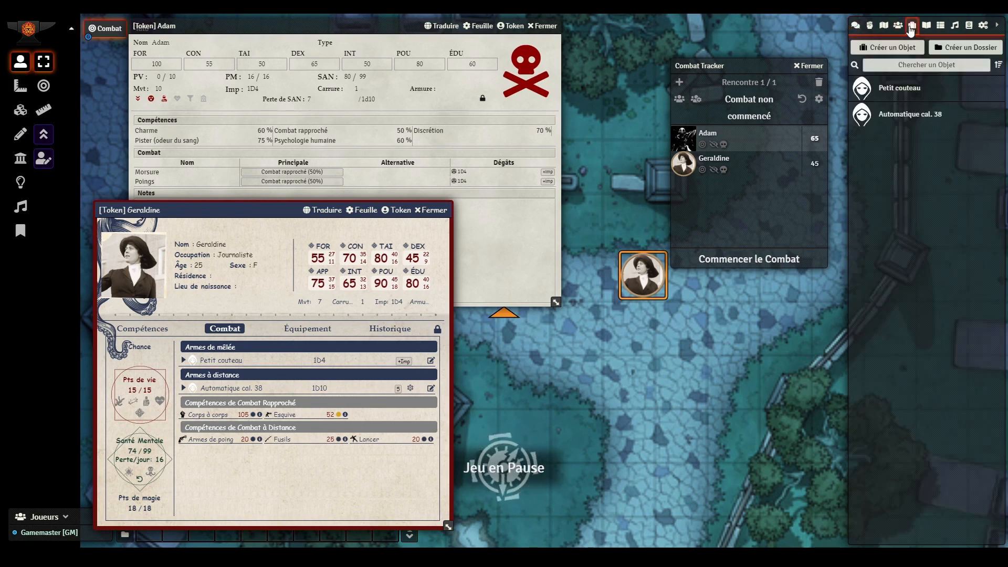
left_click(906, 43)
left_click(766, 65)
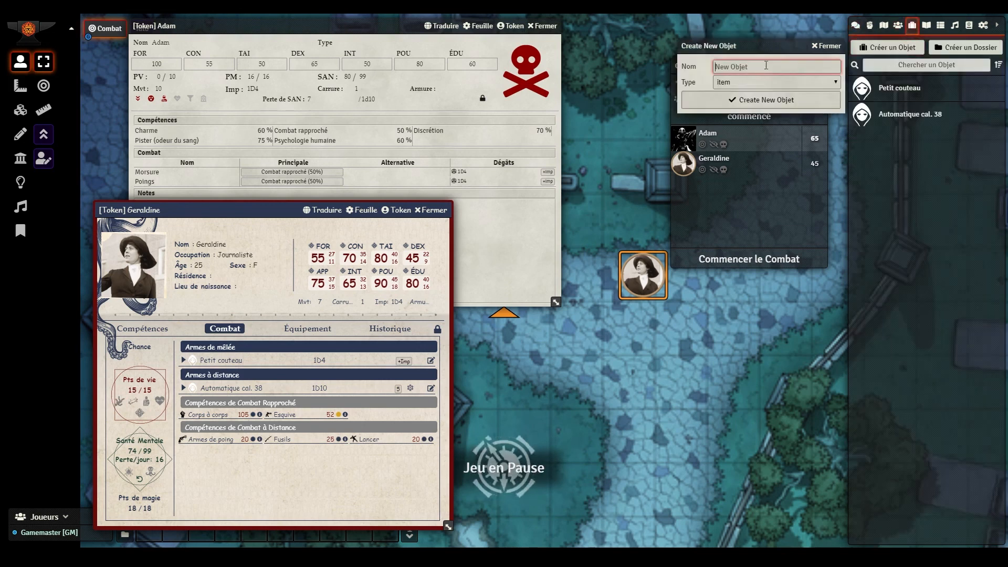
type("sort")
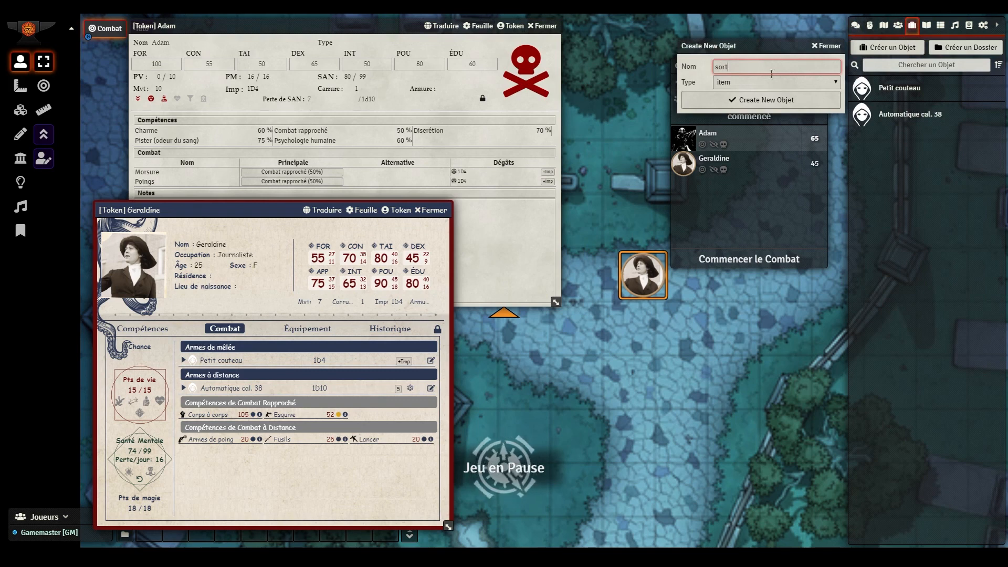
key("Tab")
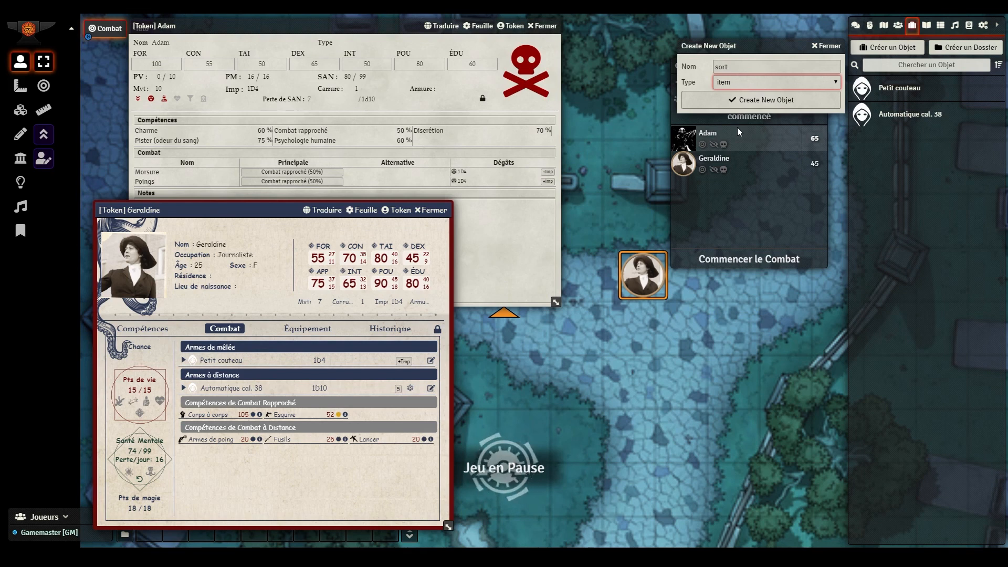
key("Return")
left_click(571, 217)
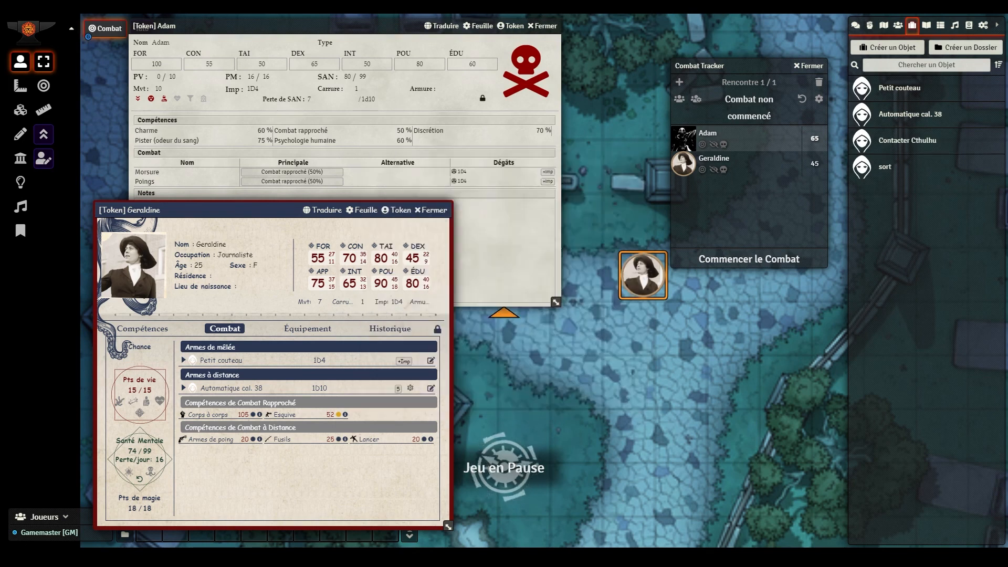
left_click(907, 140)
left_click(570, 217)
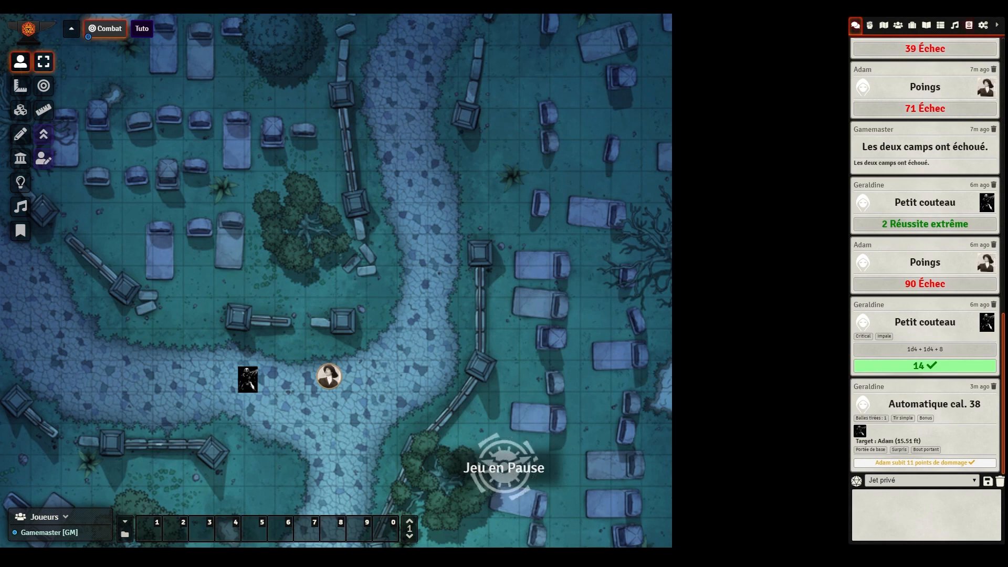
Activate the Easy Target, Dice So Nice! and Simple Dice Roller modules and save the module settings.
left_click(968, 24)
left_click(982, 25)
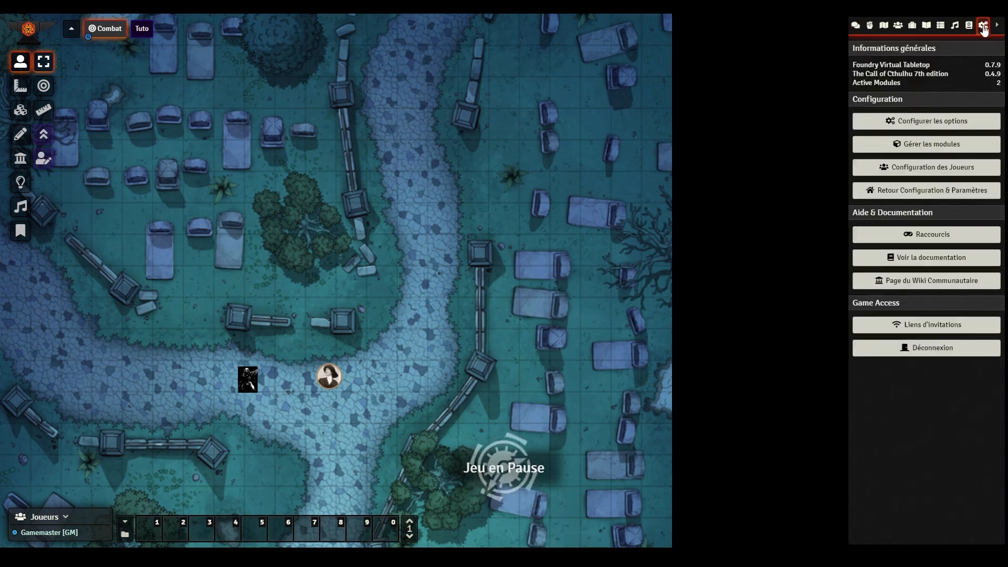
left_click(934, 142)
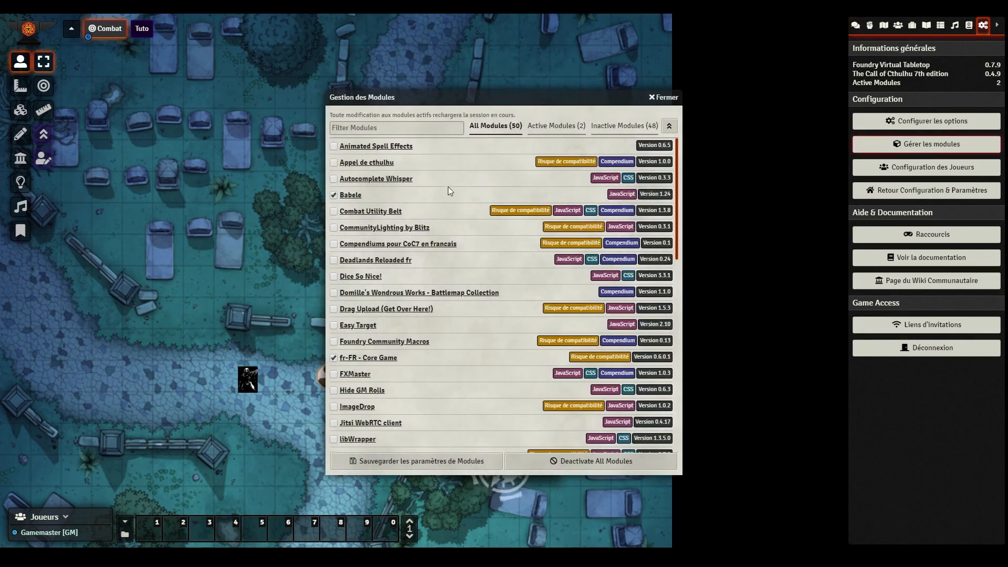
left_click(333, 325)
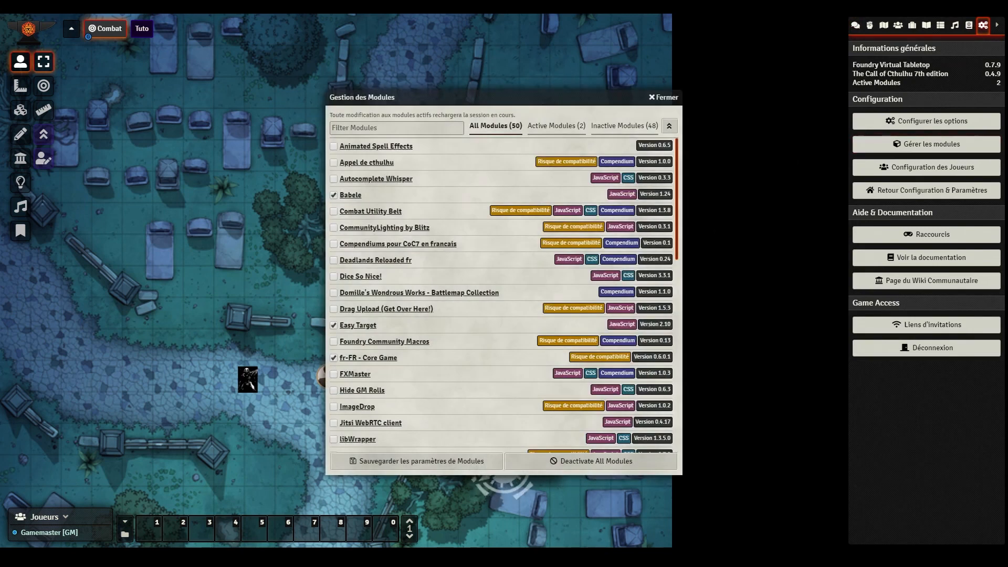
left_click(334, 276)
scroll(356, 357, "down", 5)
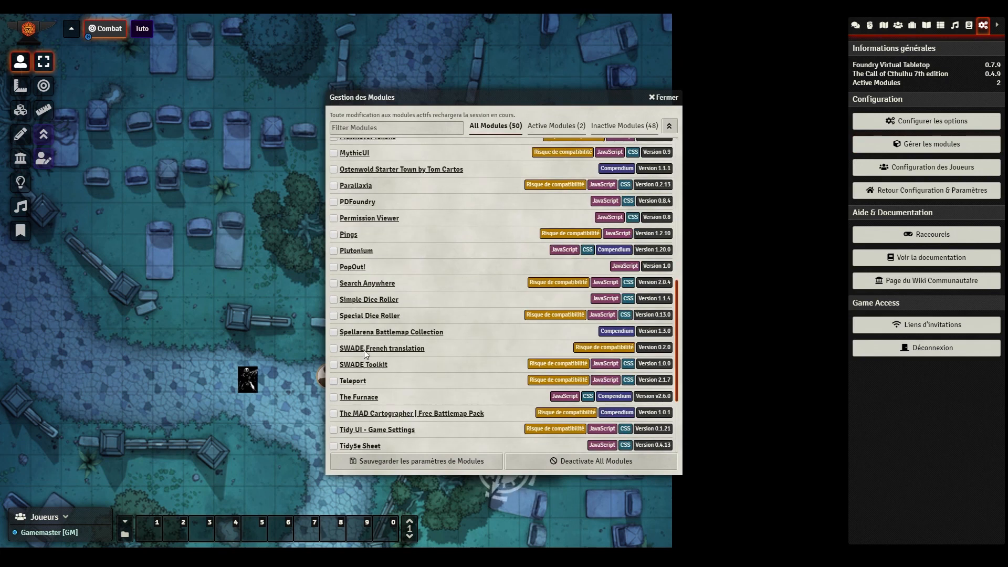
left_click(332, 300)
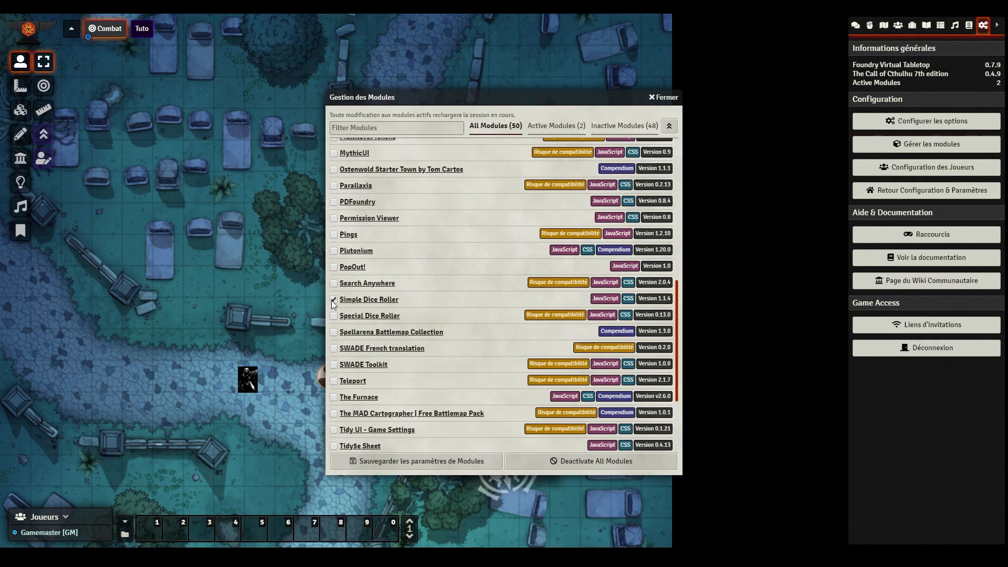
left_click(414, 457)
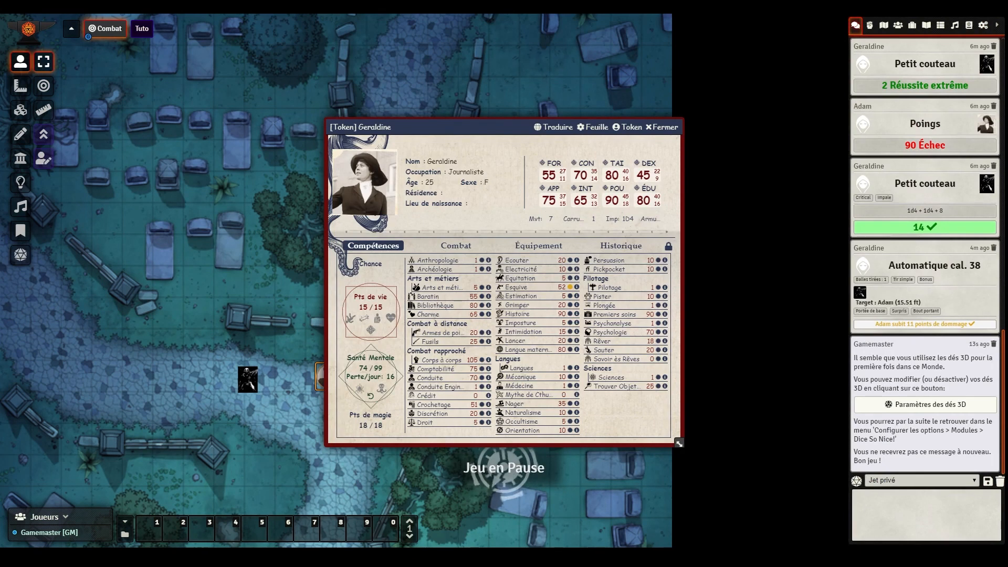
Roll the investigator's Bibliothèque skill test at ordinary difficulty and move her sheet clear of the tokens.
left_click(436, 304)
left_click(446, 313)
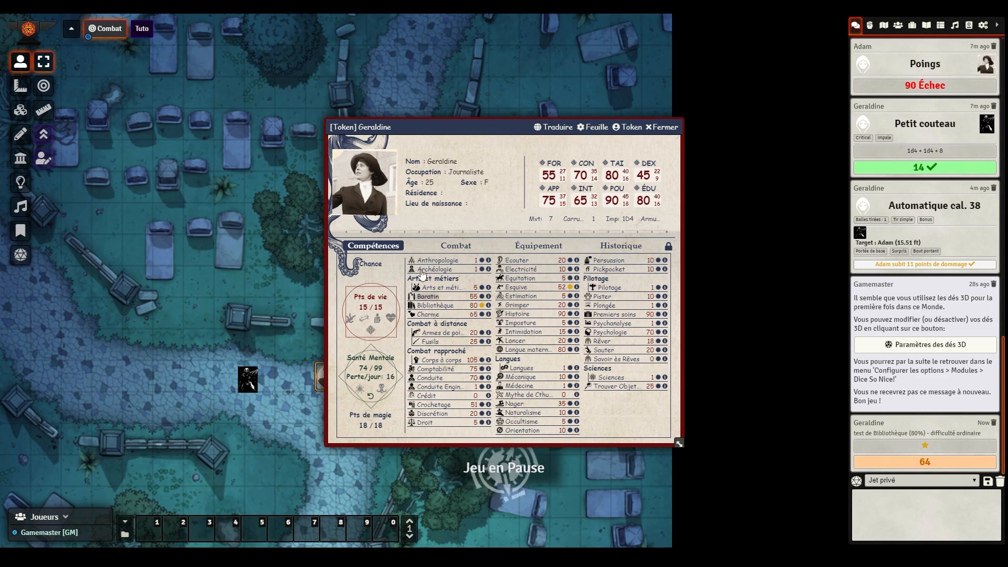
left_click_drag(436, 126, 512, 63)
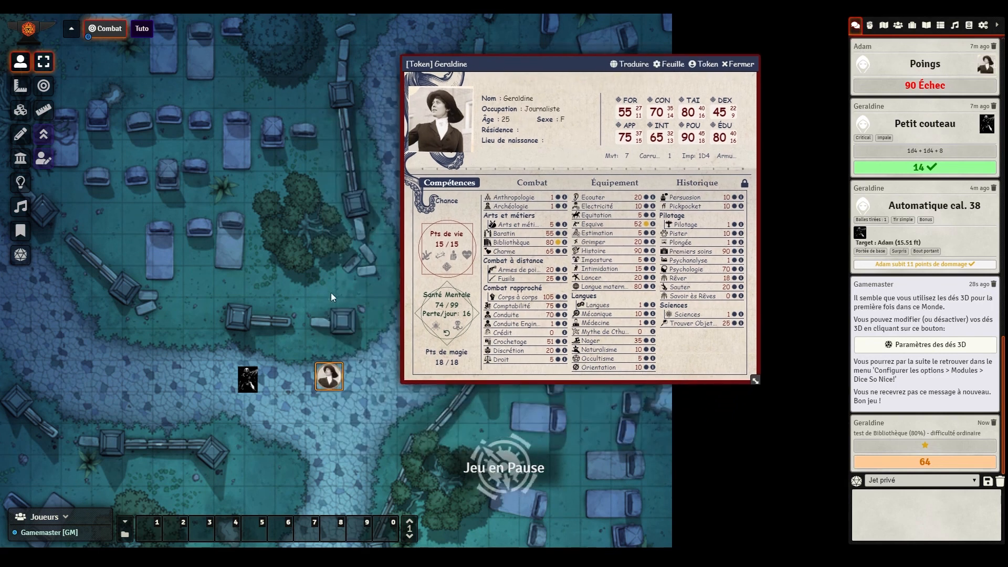
Target Adam's token with Easy Target and open the Simple Dice Roller's dice grid.
left_click(249, 380, "alt")
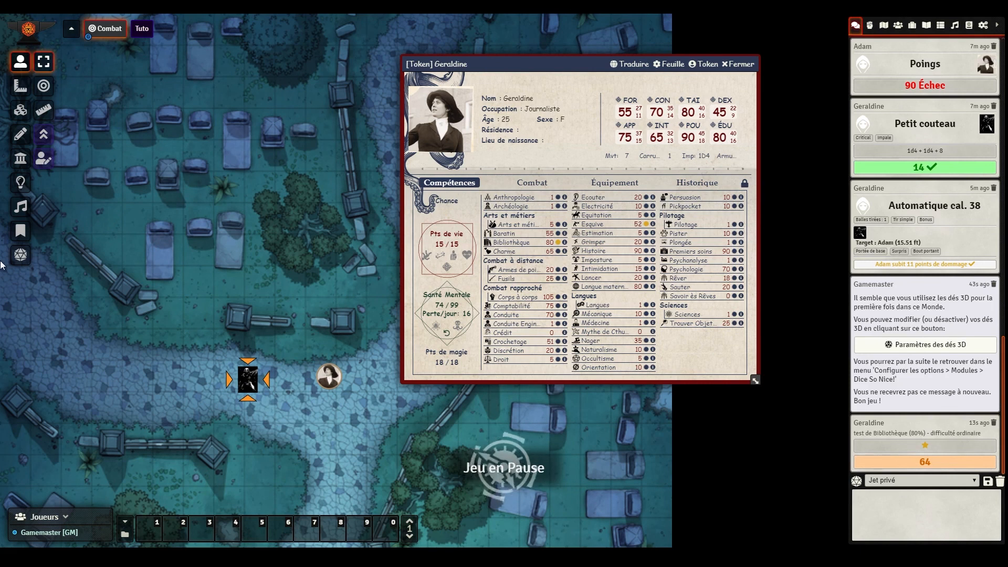
left_click(21, 256)
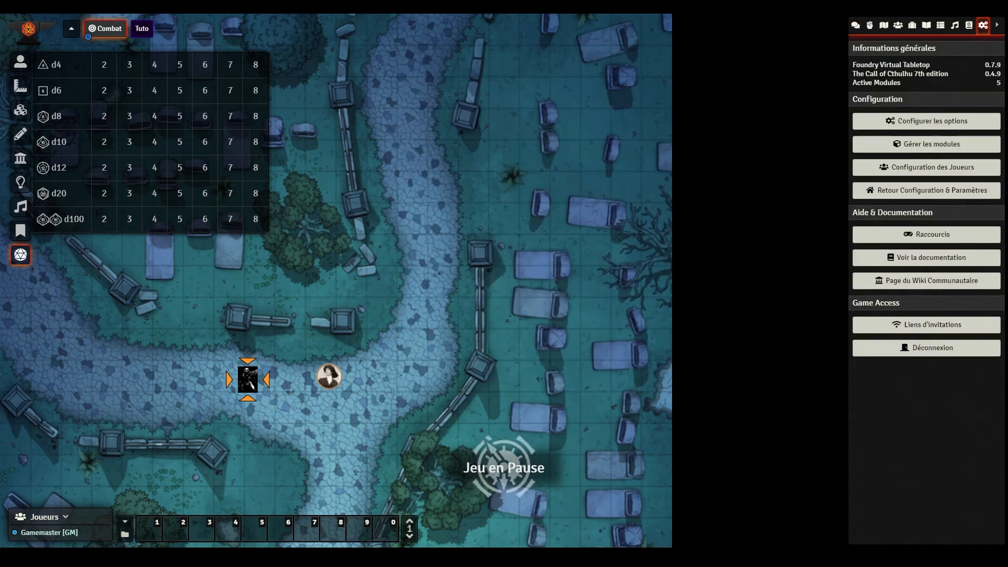
Review the Call of Cthulhu system options, including default test difficulty, initiative rule, Dice So Nice colours and the temporary insanity tables.
left_click(894, 125)
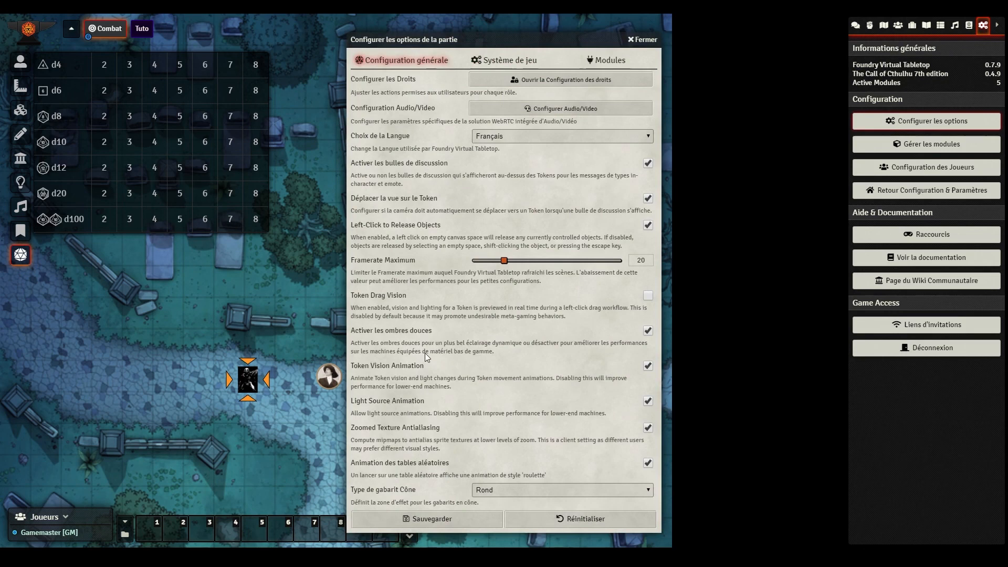
left_click(506, 61)
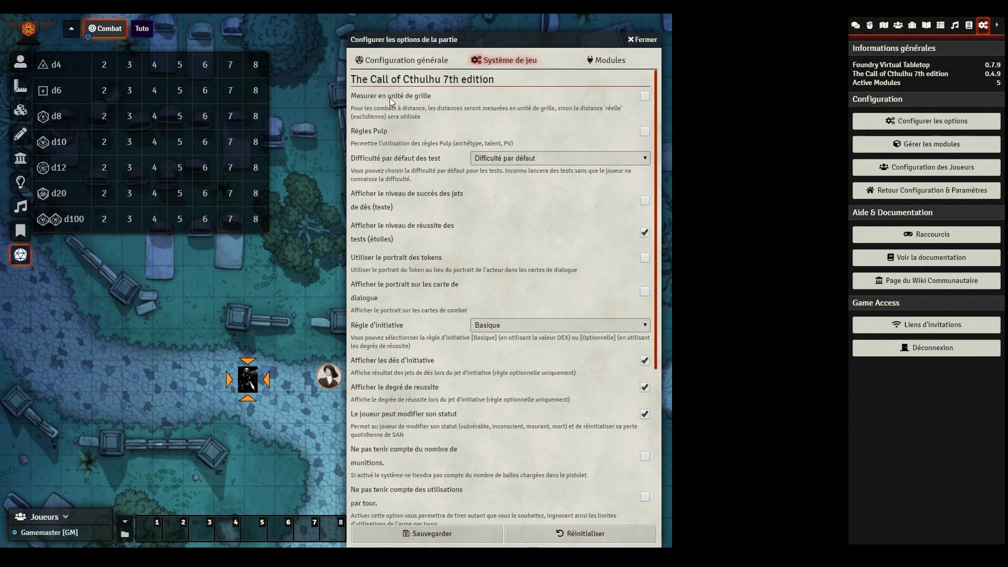
left_click(487, 160)
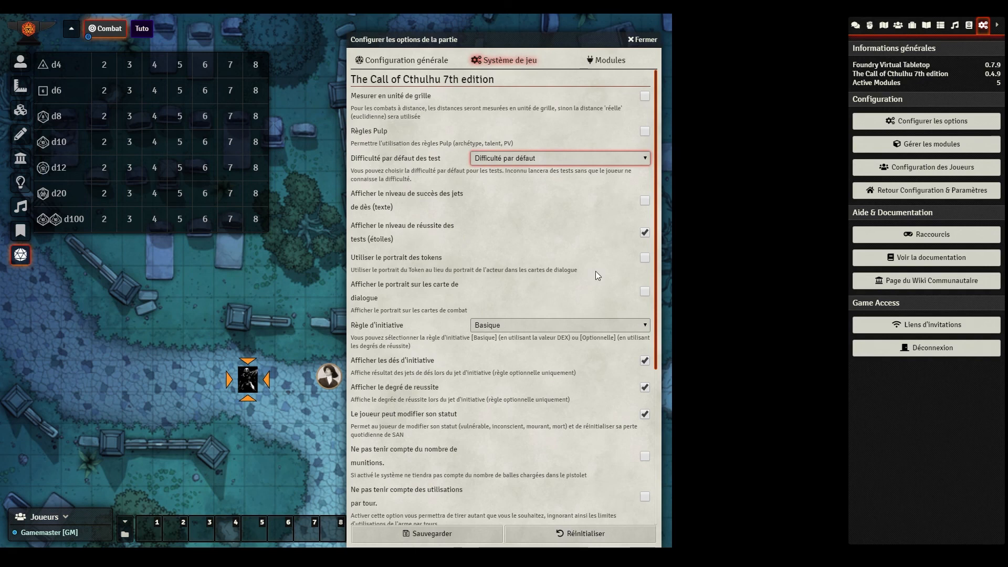
left_click(507, 322)
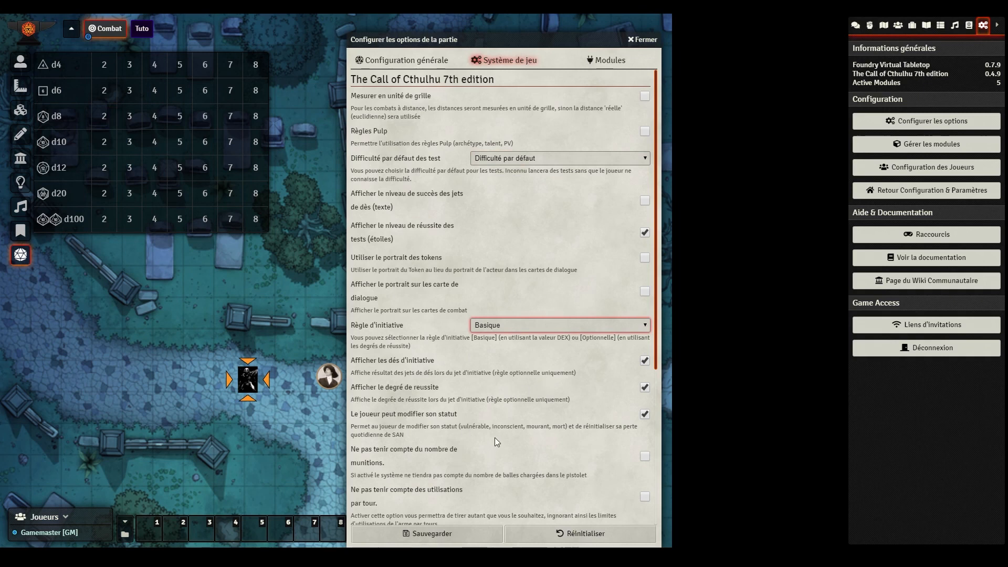
scroll(495, 437, "down", 2)
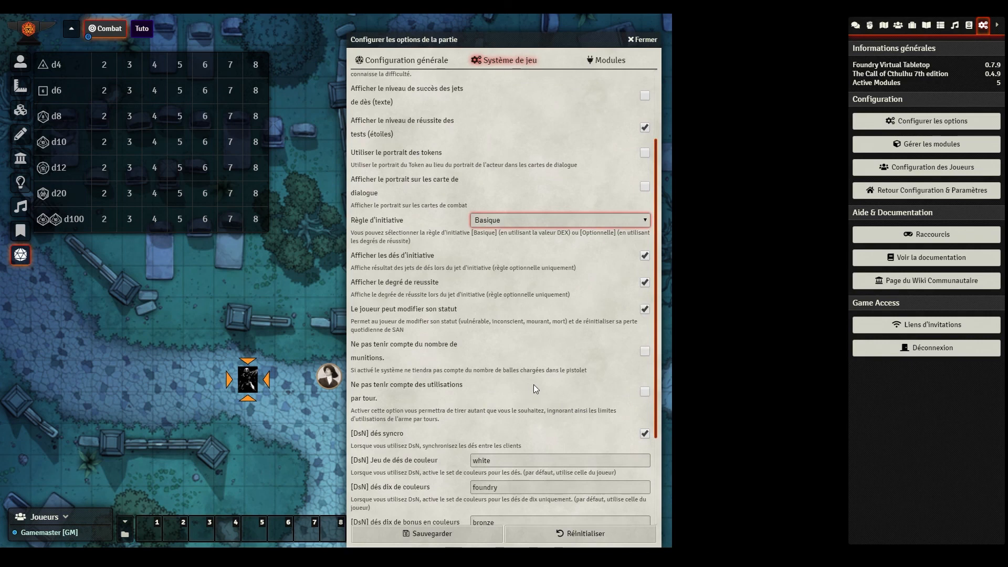
scroll(531, 385, "down", 3)
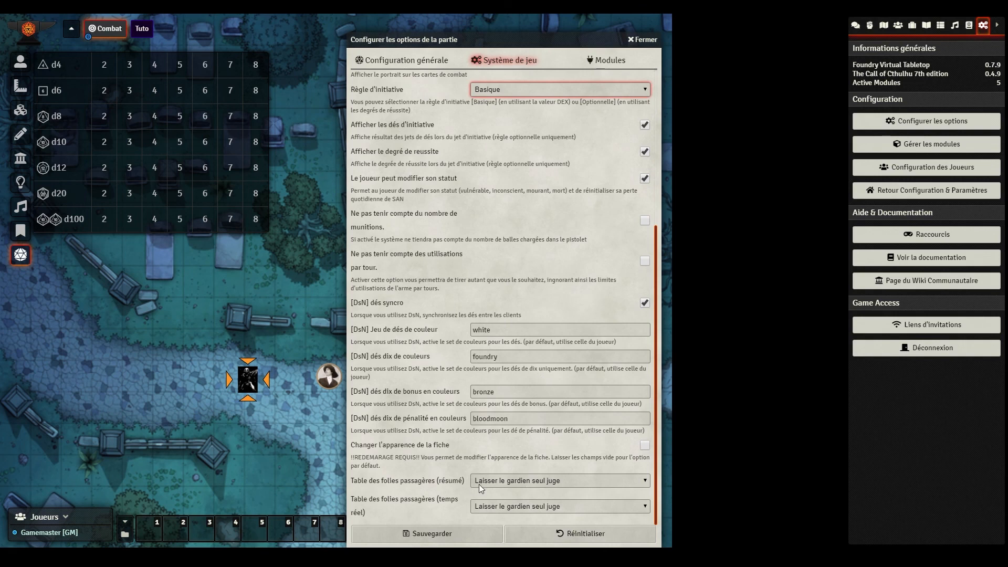
left_click(492, 481)
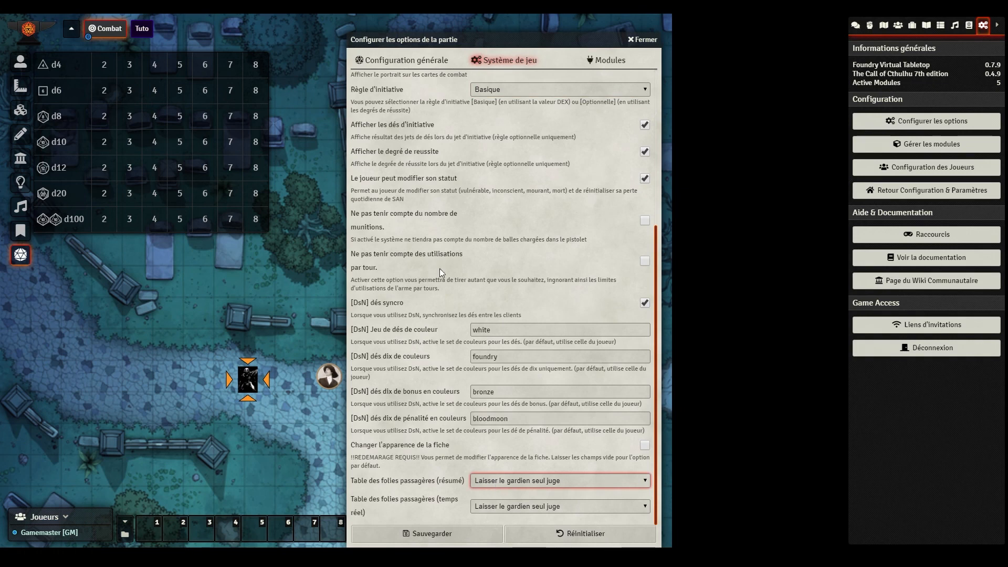
scroll(526, 260, "up", 4)
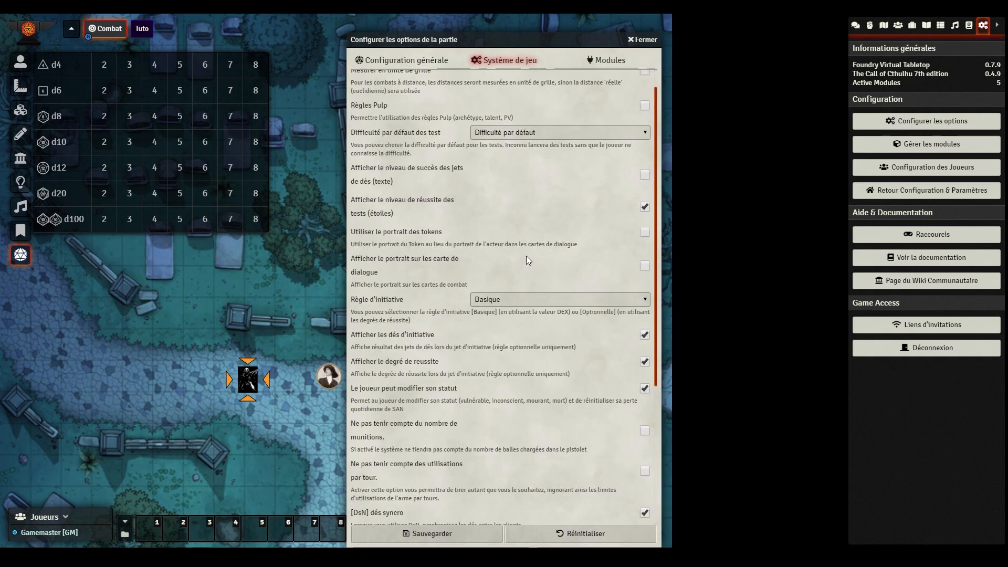